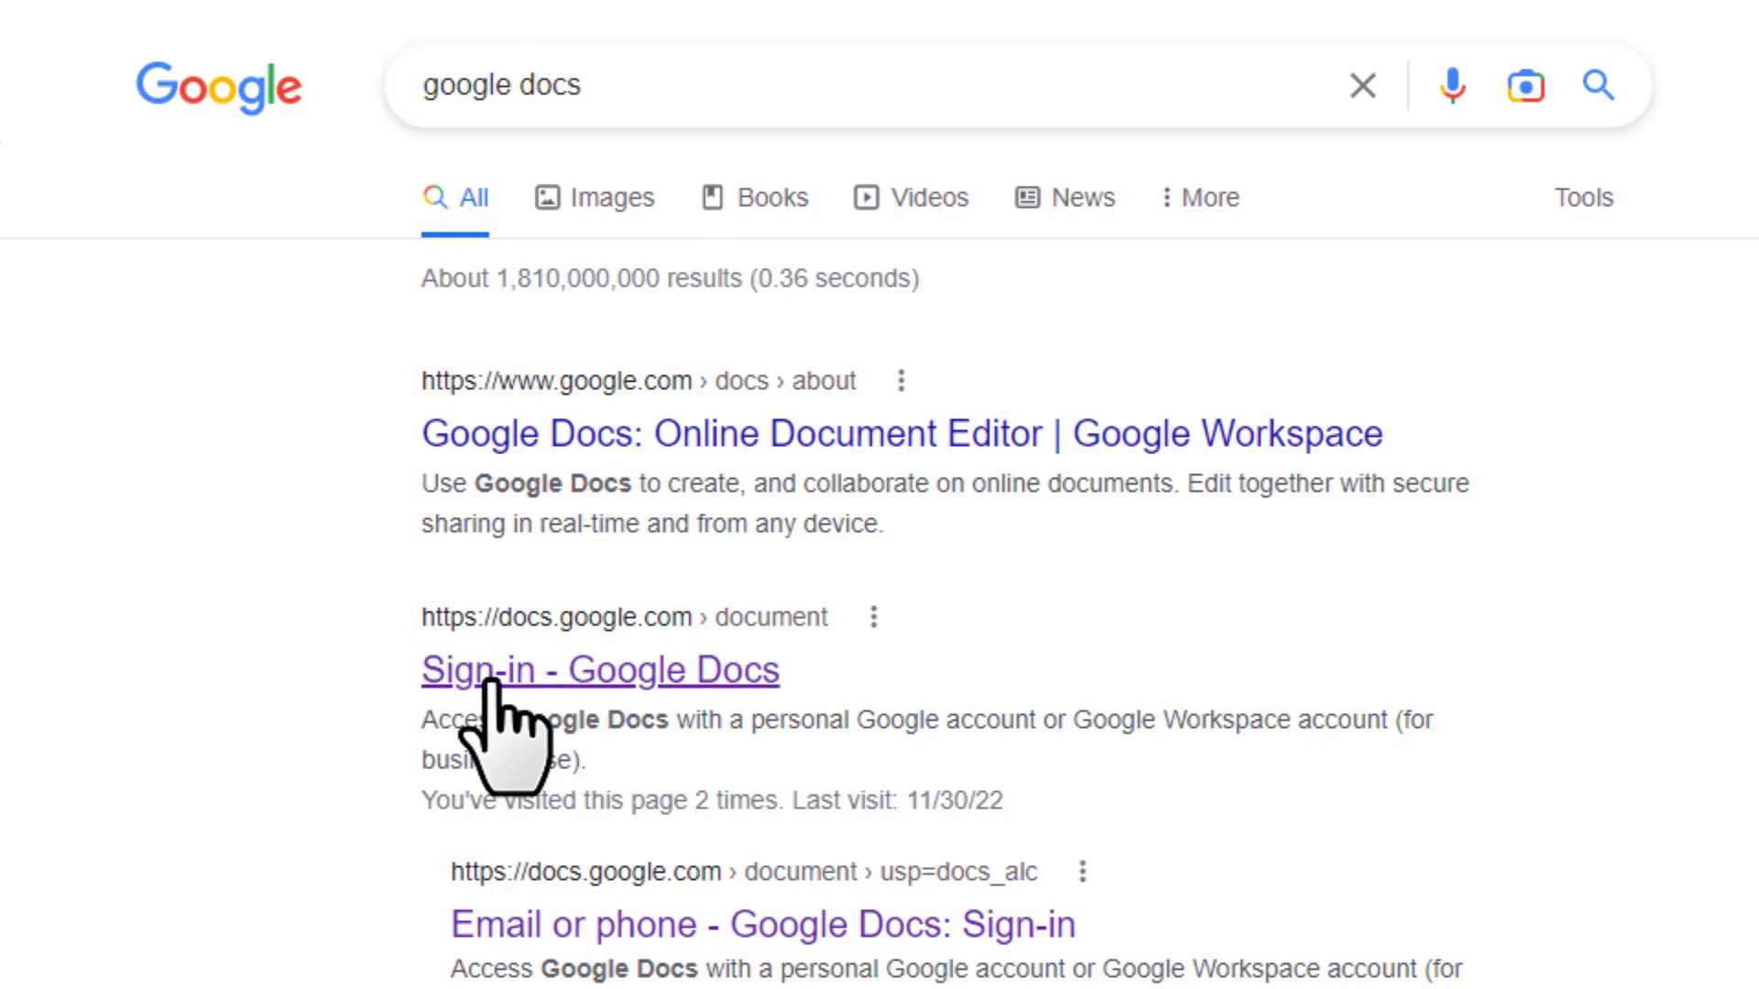
Open Google Docs from the 'Sign-in - Google Docs' search result
{"action": "left_click", "coordinate": [744, 665]}
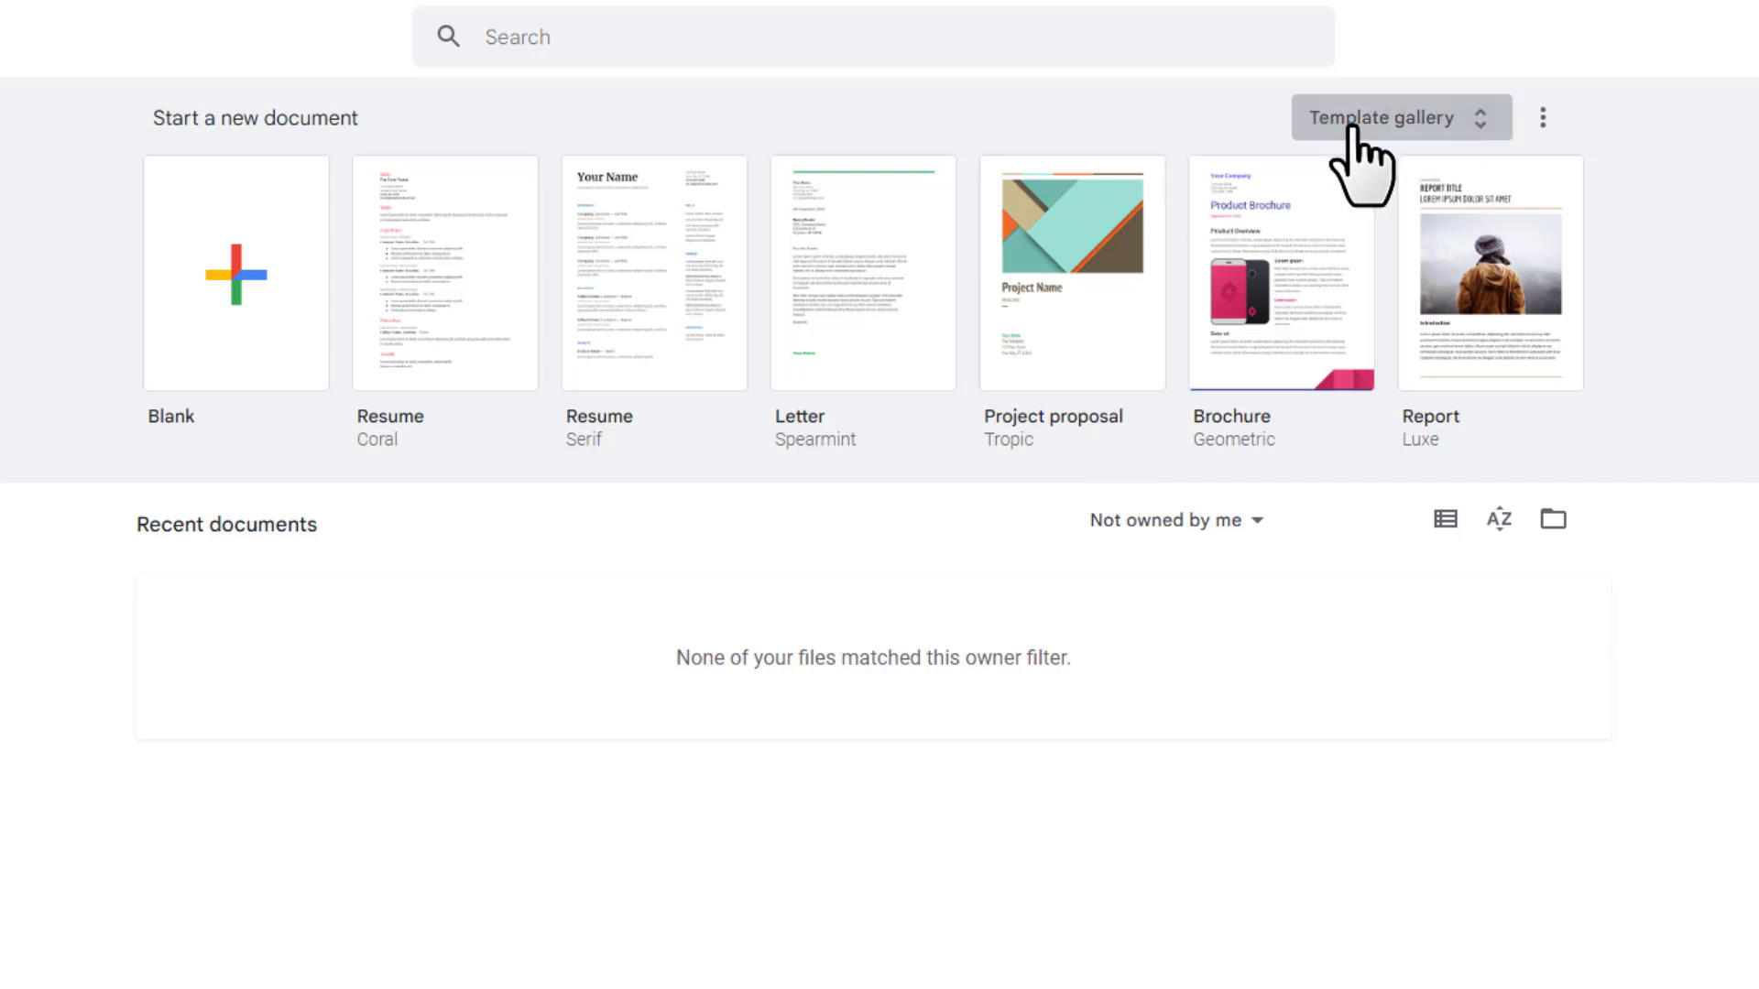
Scroll through the Template gallery, then create a new Blank document
{"action": "left_click", "coordinate": [1393, 128]}
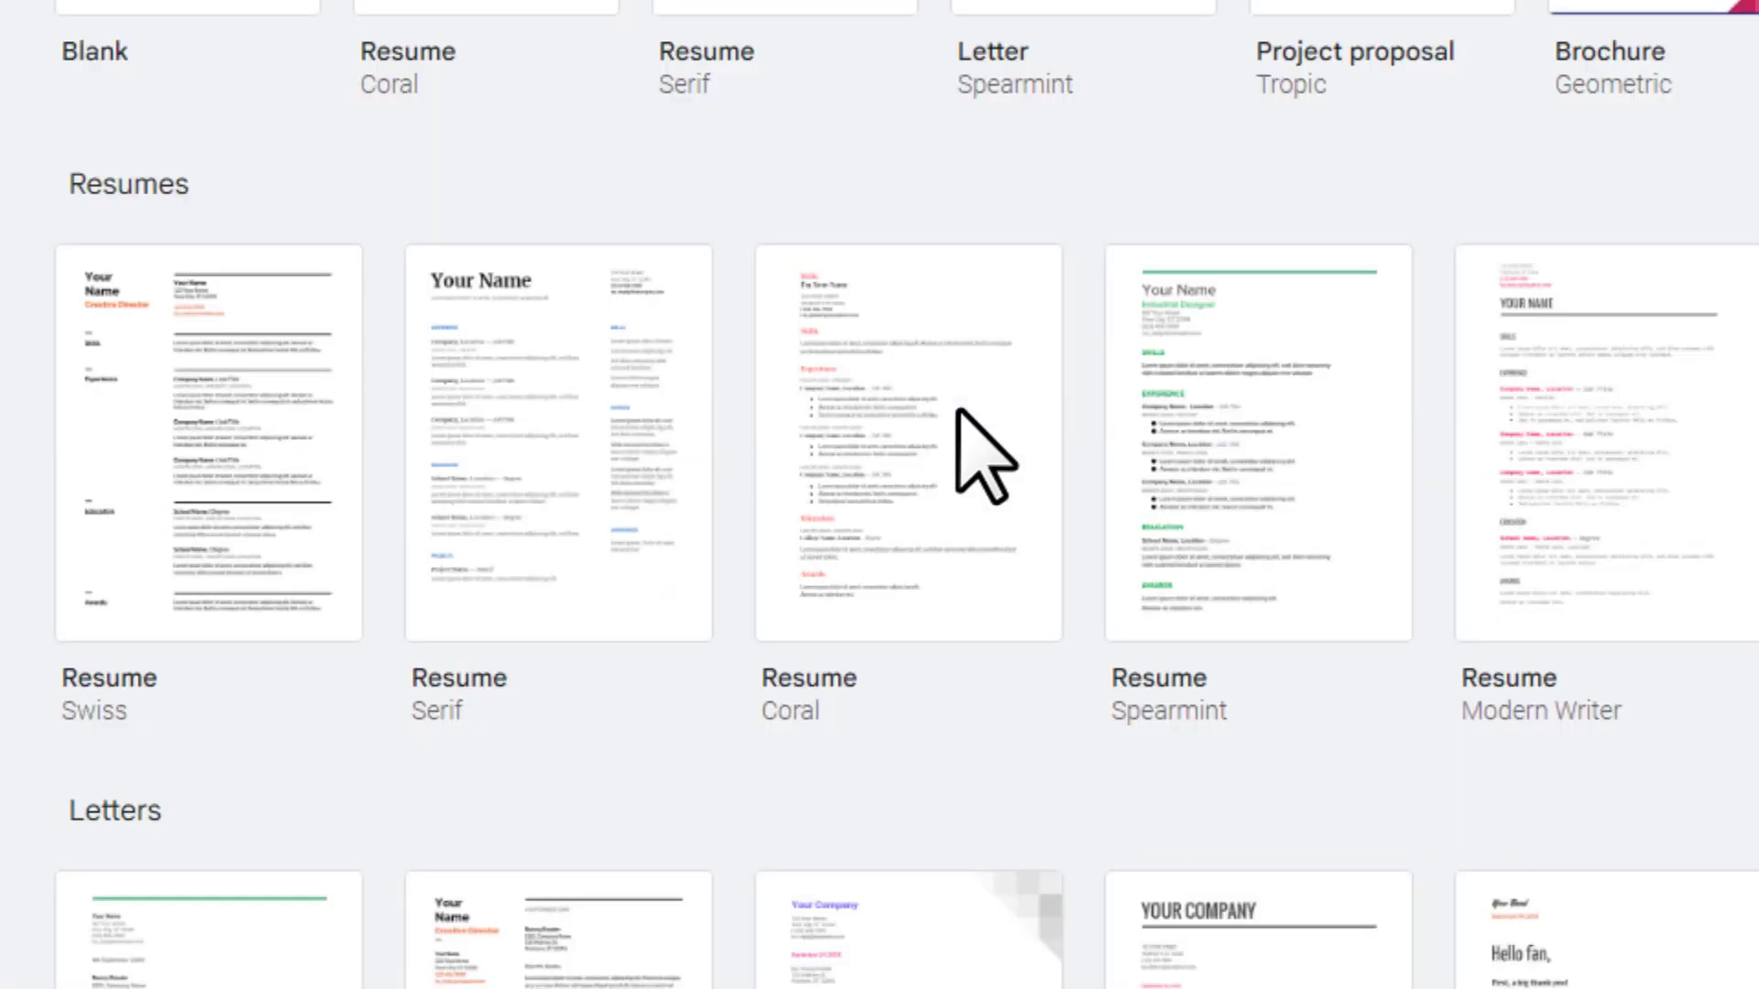
{"action": "scroll", "coordinate": [671, 643], "scroll_direction": "down", "scroll_amount": 2}
{"action": "scroll", "coordinate": [957, 412], "scroll_direction": "down", "scroll_amount": 15}
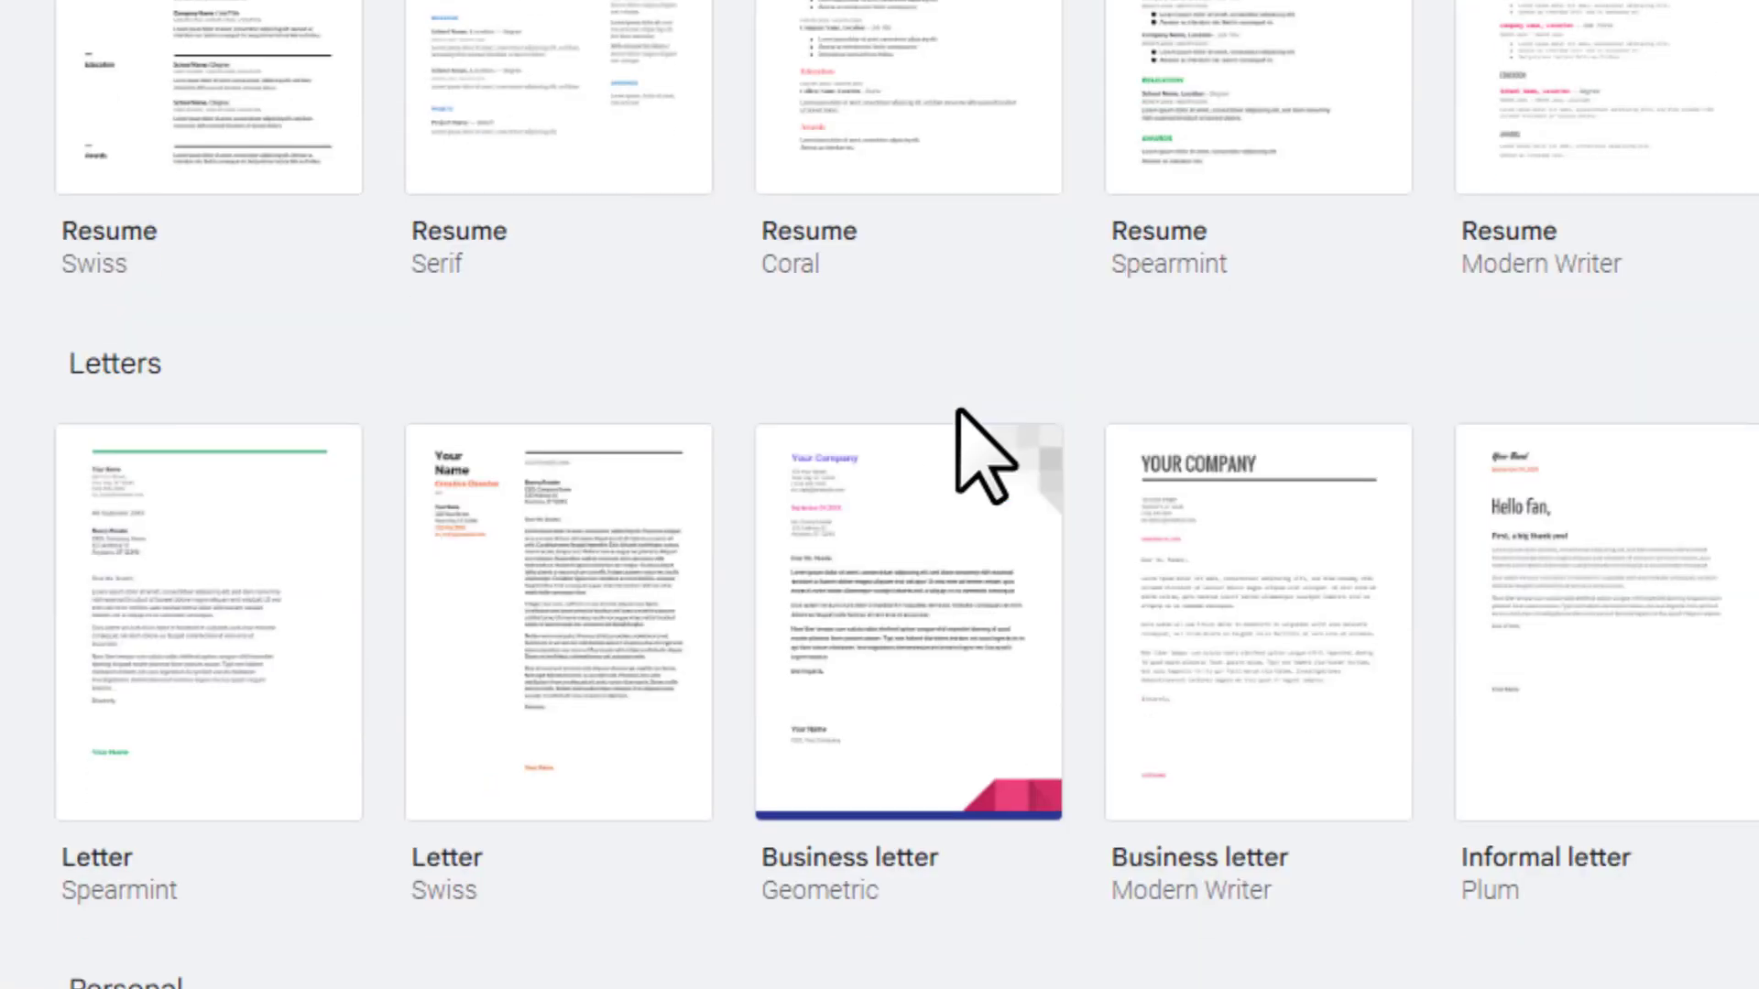
{"action": "scroll", "coordinate": [959, 411], "scroll_direction": "down", "scroll_amount": 8}
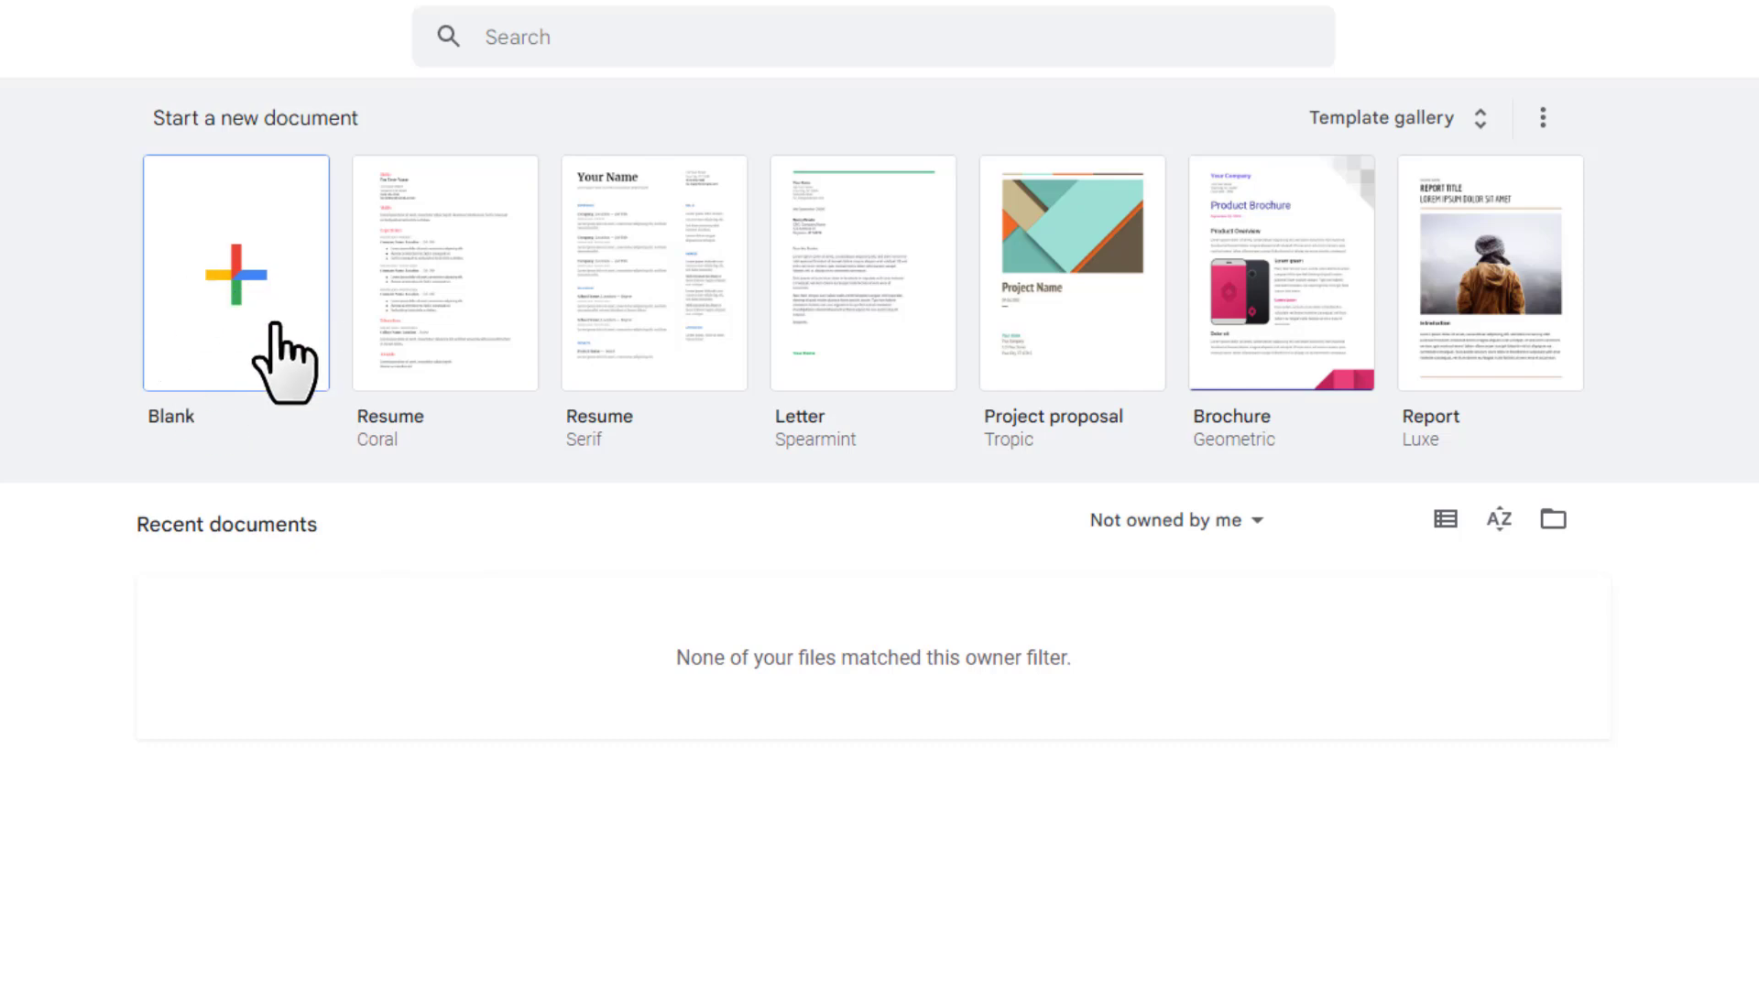
{"action": "left_click", "coordinate": [220, 273]}
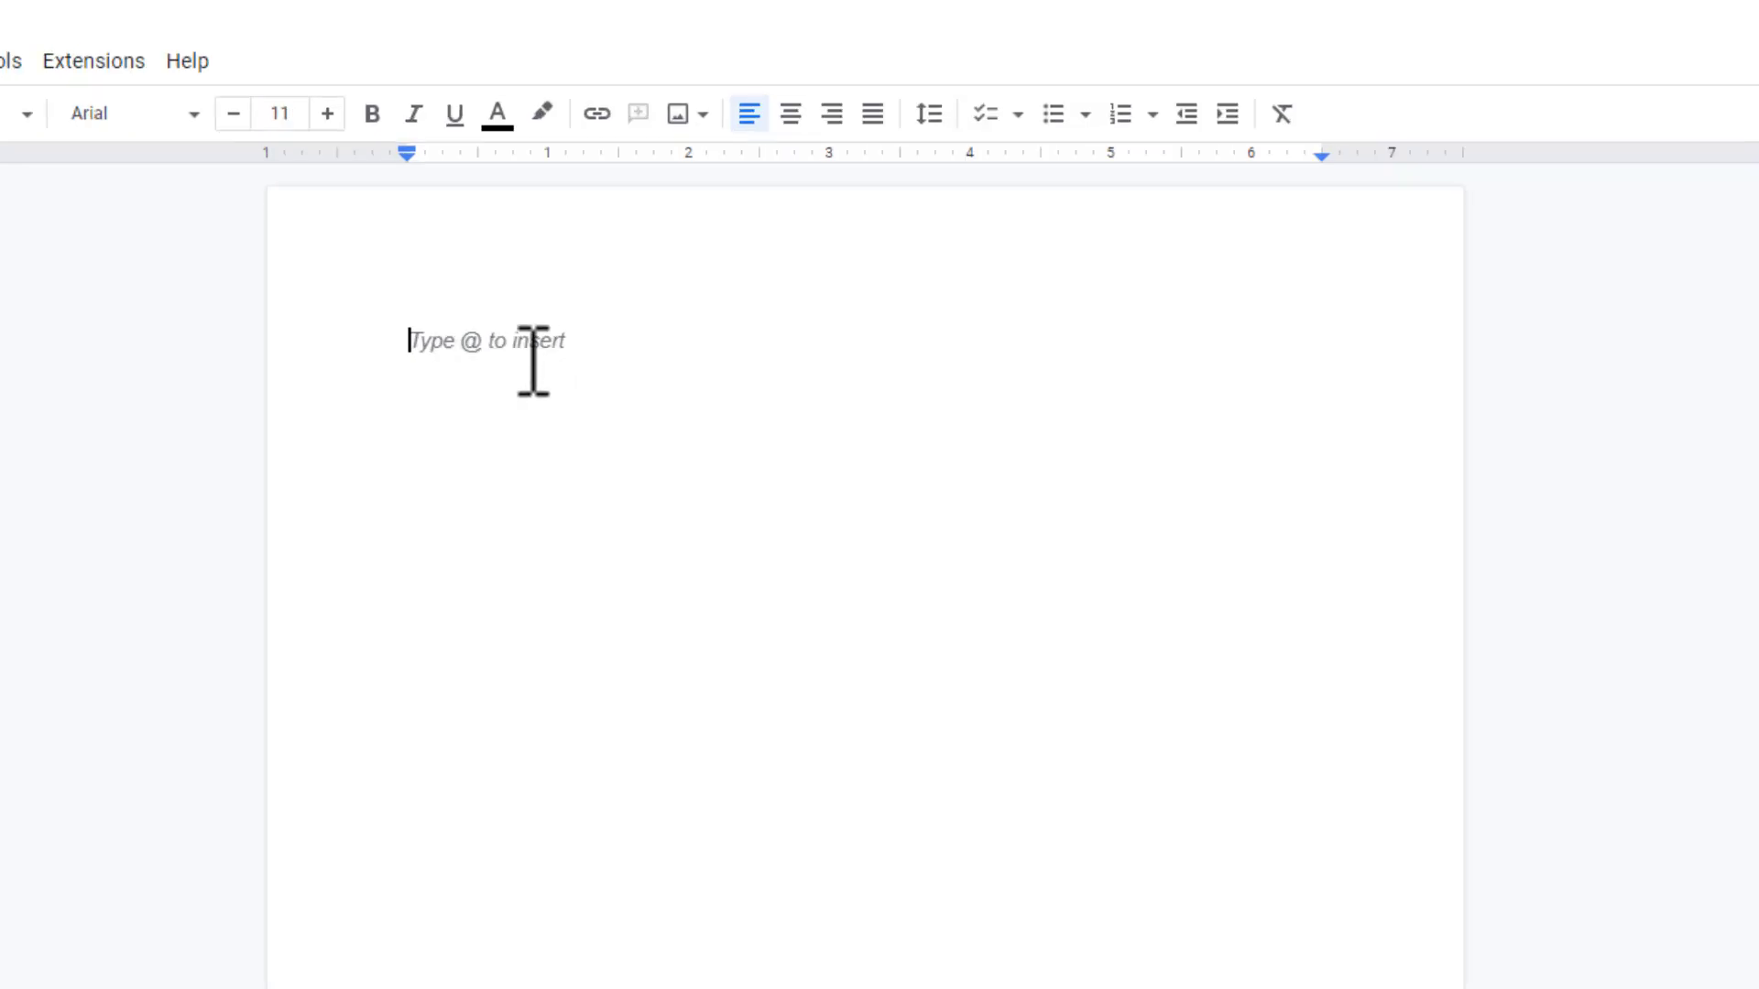
Paste the title 'Best Giveaways That You Can Enter Right Now To Win Free Prizes' and select it
{"action": "type", "text": "Best Giveaways That You Can Enter Right Now To Win Free Prizes"}
{"action": "left_click_drag", "start_coordinate": [410, 340], "coordinate": [1080, 342]}
{"action": "left_click", "coordinate": [1080, 341]}
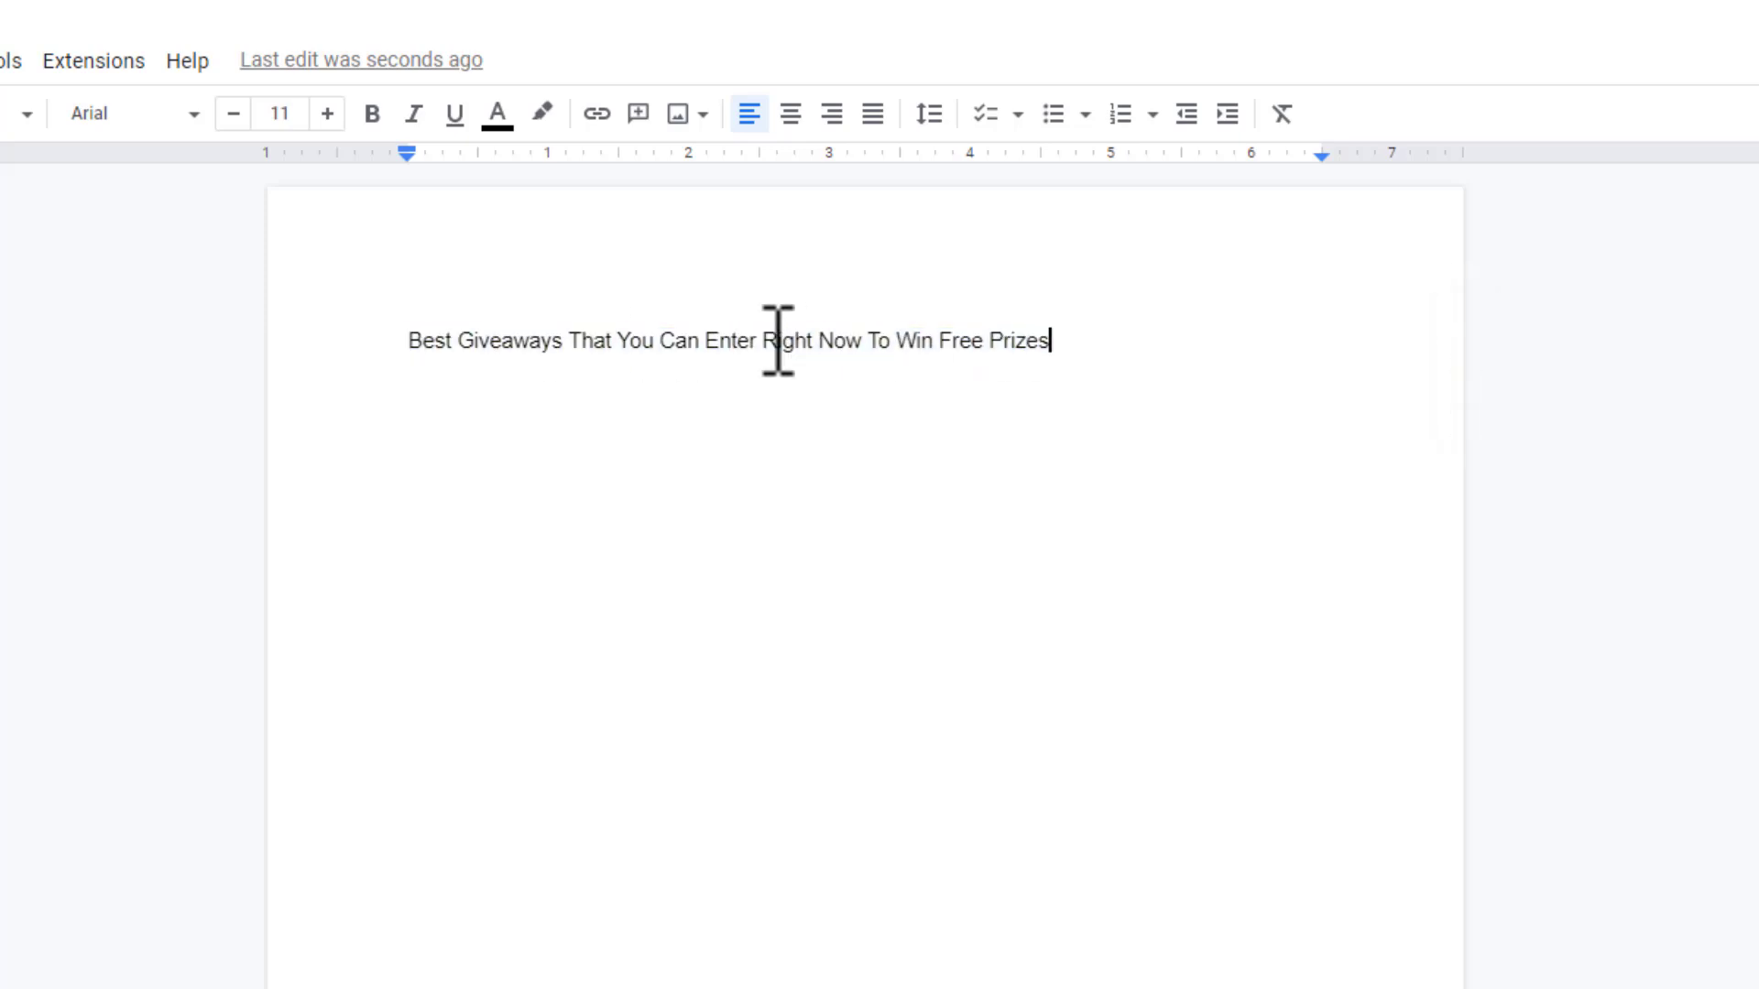
{"action": "left_click_drag", "start_coordinate": [570, 340], "coordinate": [820, 343]}
{"action": "left_click", "coordinate": [825, 345]}
{"action": "left_click_drag", "start_coordinate": [396, 332], "coordinate": [1051, 341]}
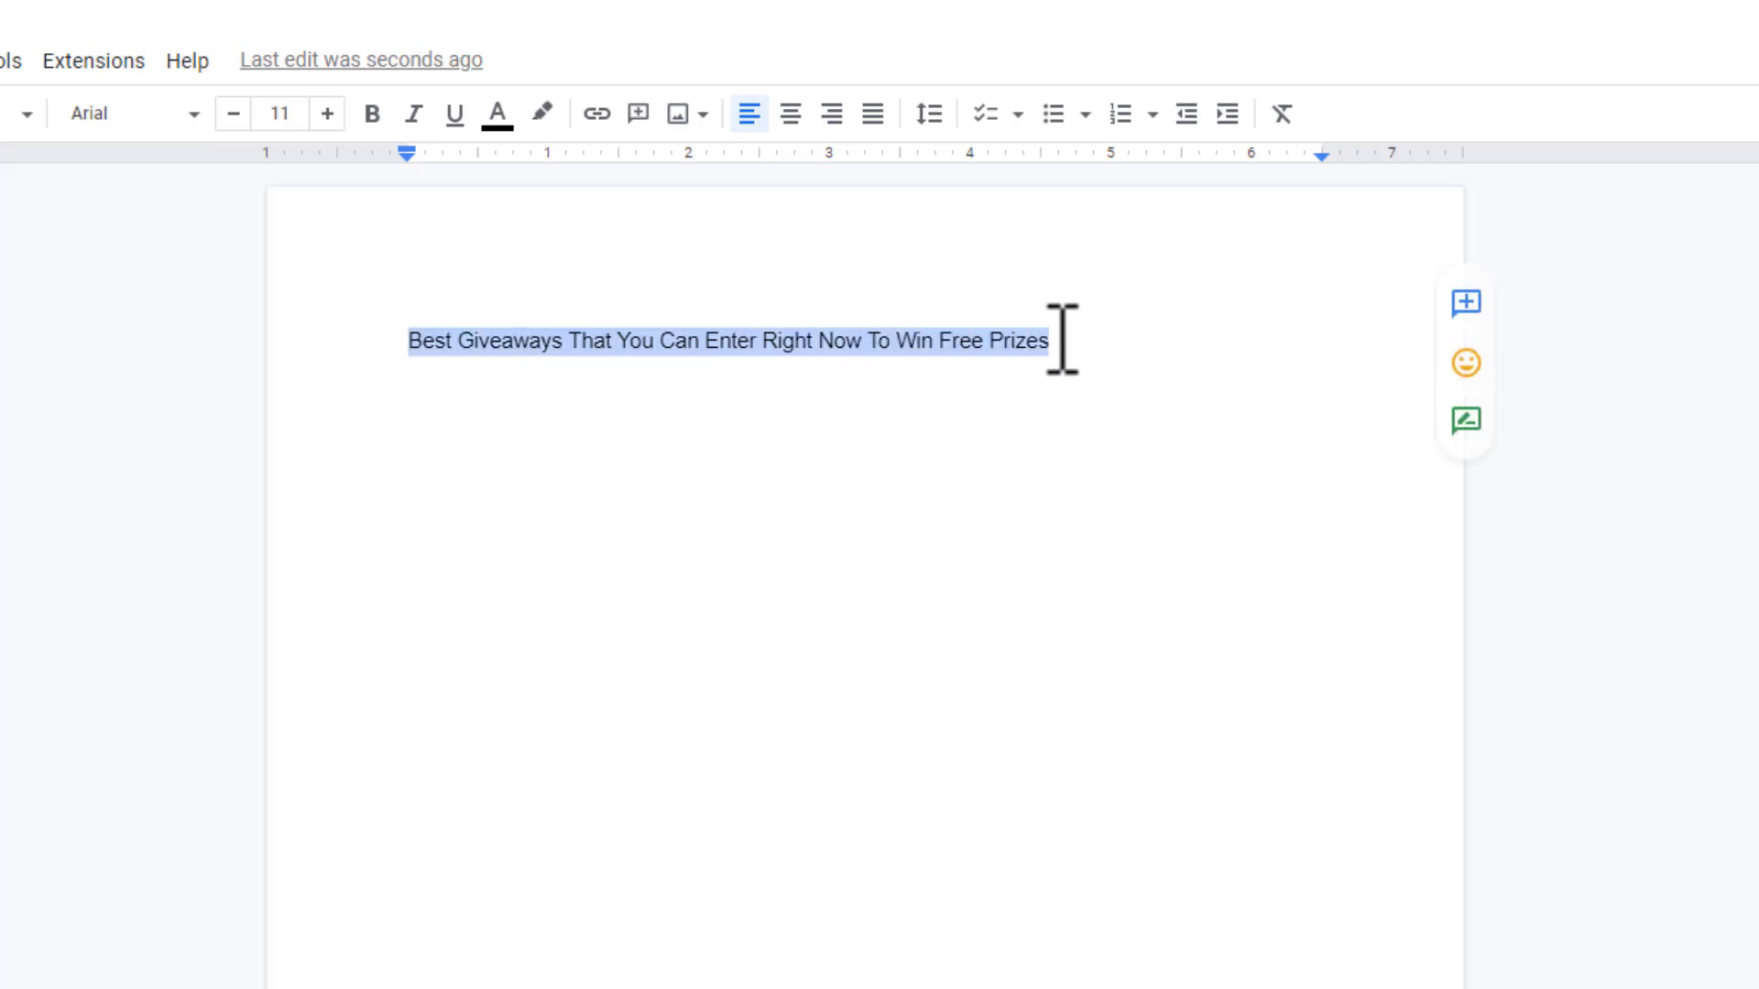
Make the title 18 pt, bold and centred, then move to the line below
{"action": "left_click", "coordinate": [327, 113]}
{"action": "left_click", "coordinate": [327, 114]}
{"action": "left_click", "coordinate": [327, 114]}
{"action": "left_click", "coordinate": [327, 114]}
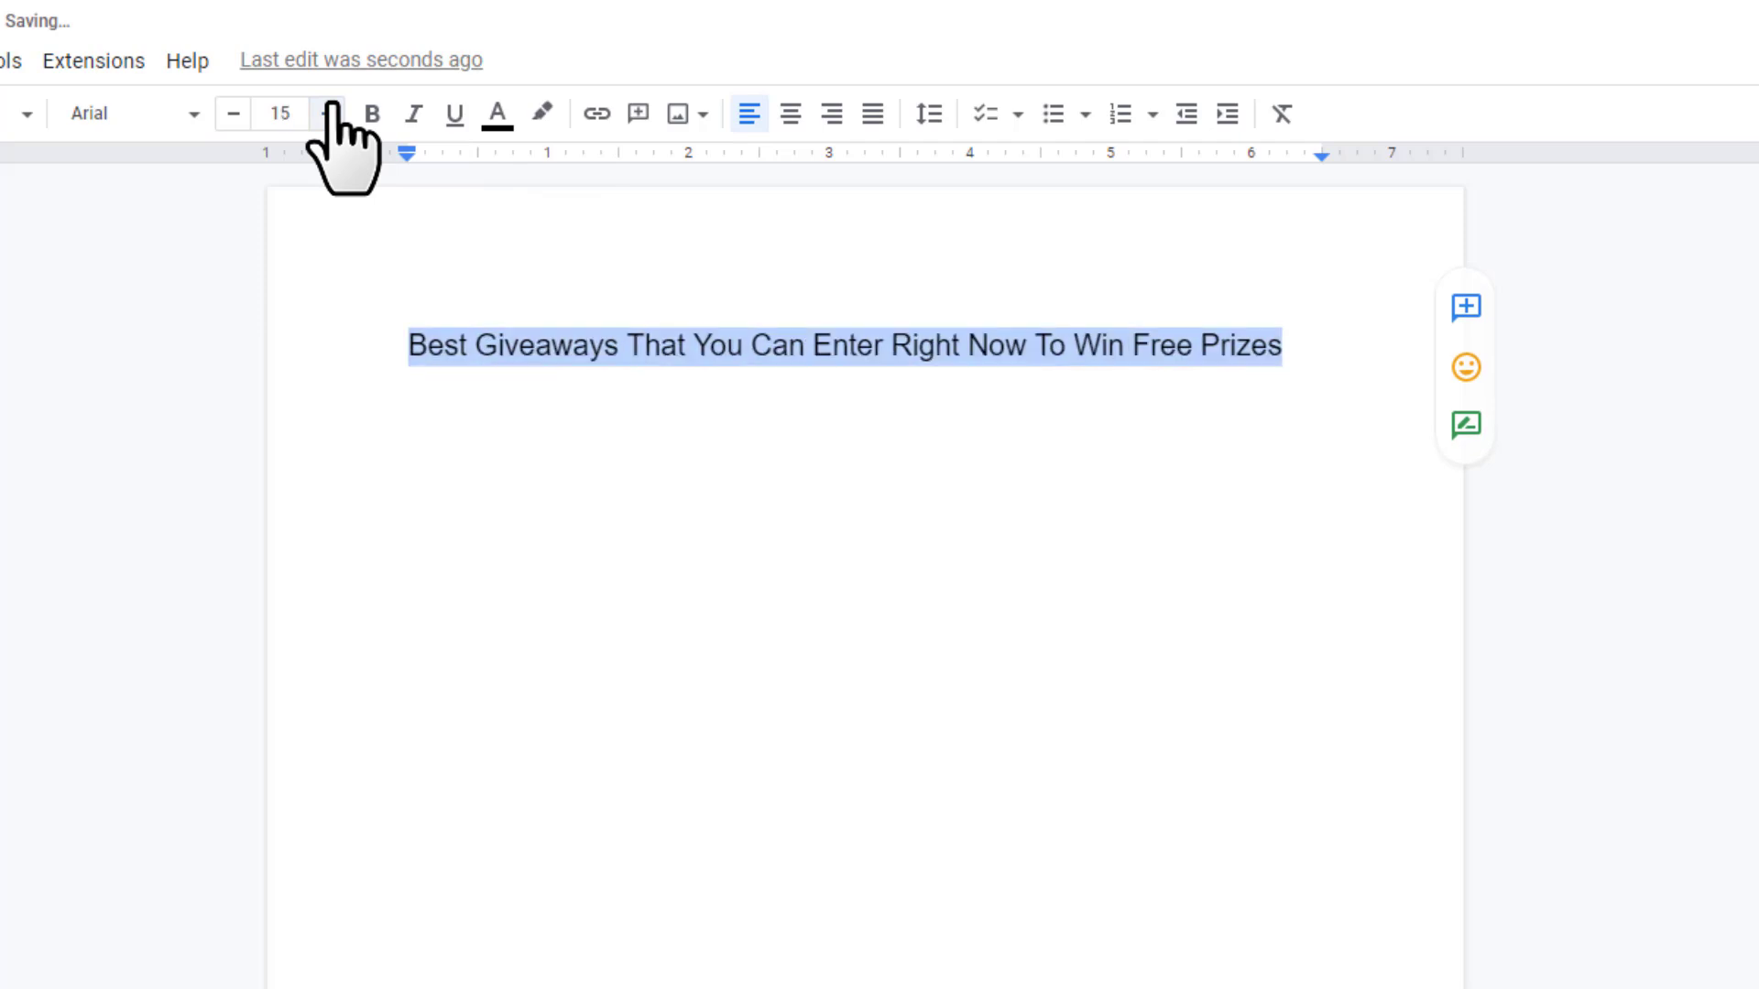
{"action": "left_click", "coordinate": [327, 114]}
{"action": "left_click", "coordinate": [327, 113]}
{"action": "left_click", "coordinate": [328, 114]}
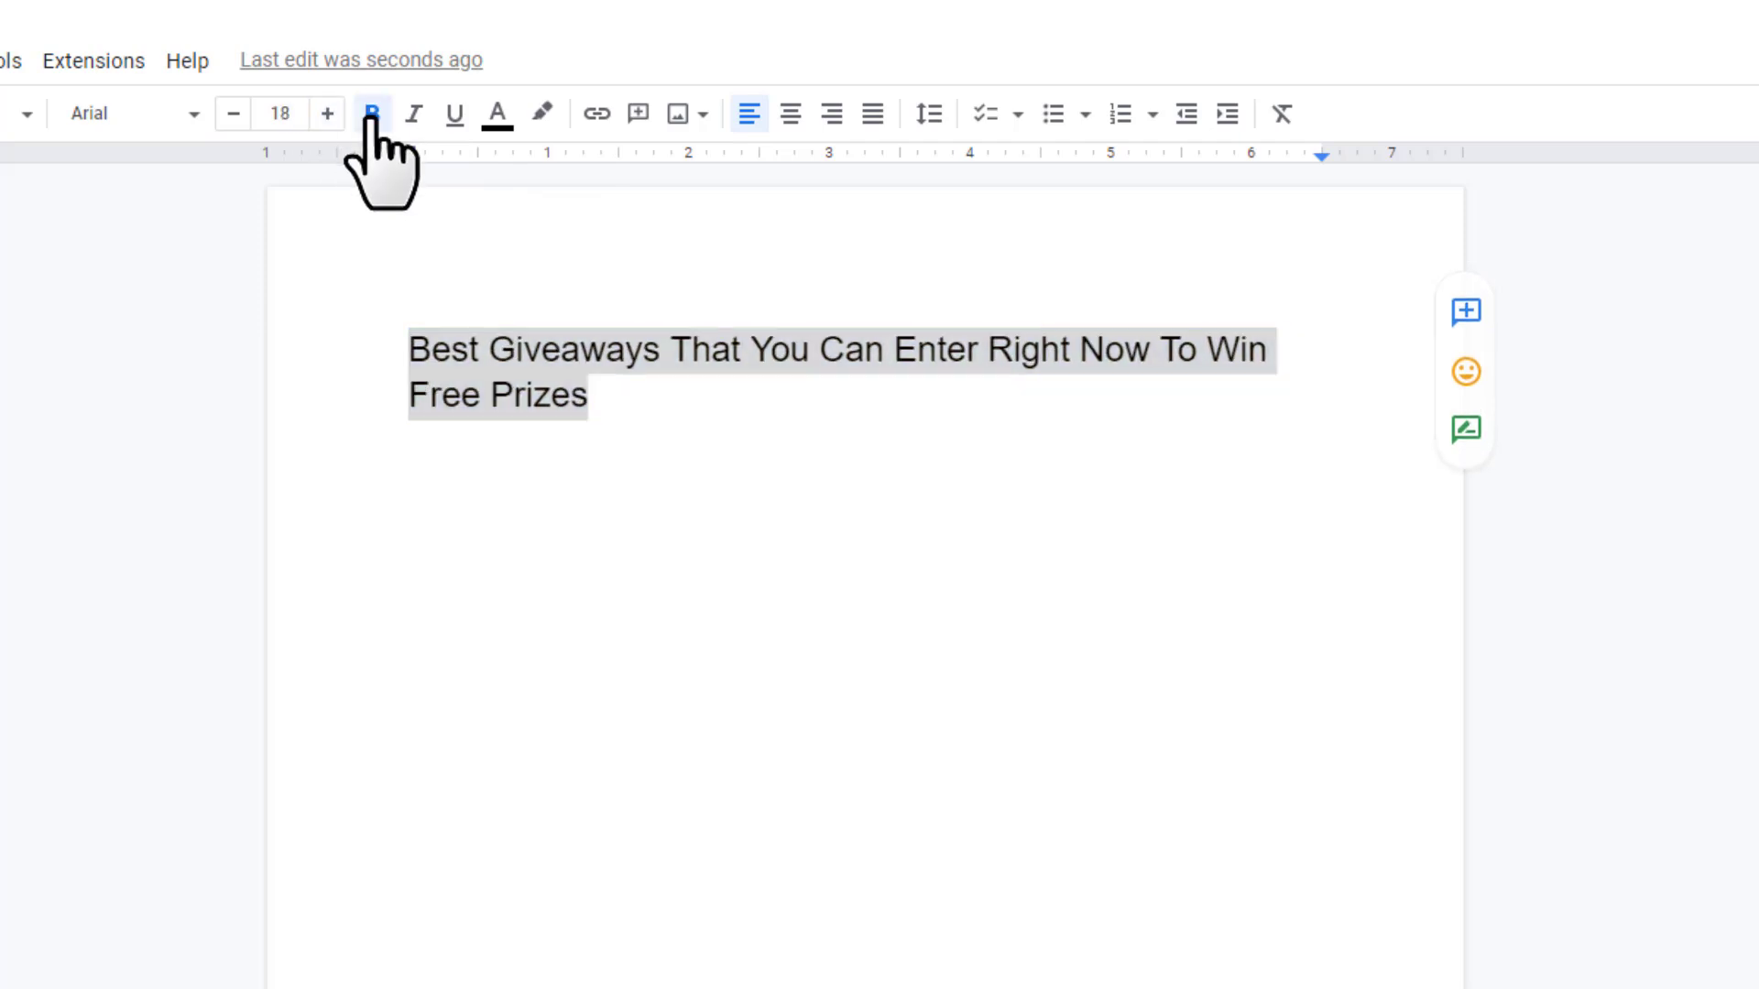
{"action": "left_click", "coordinate": [371, 114]}
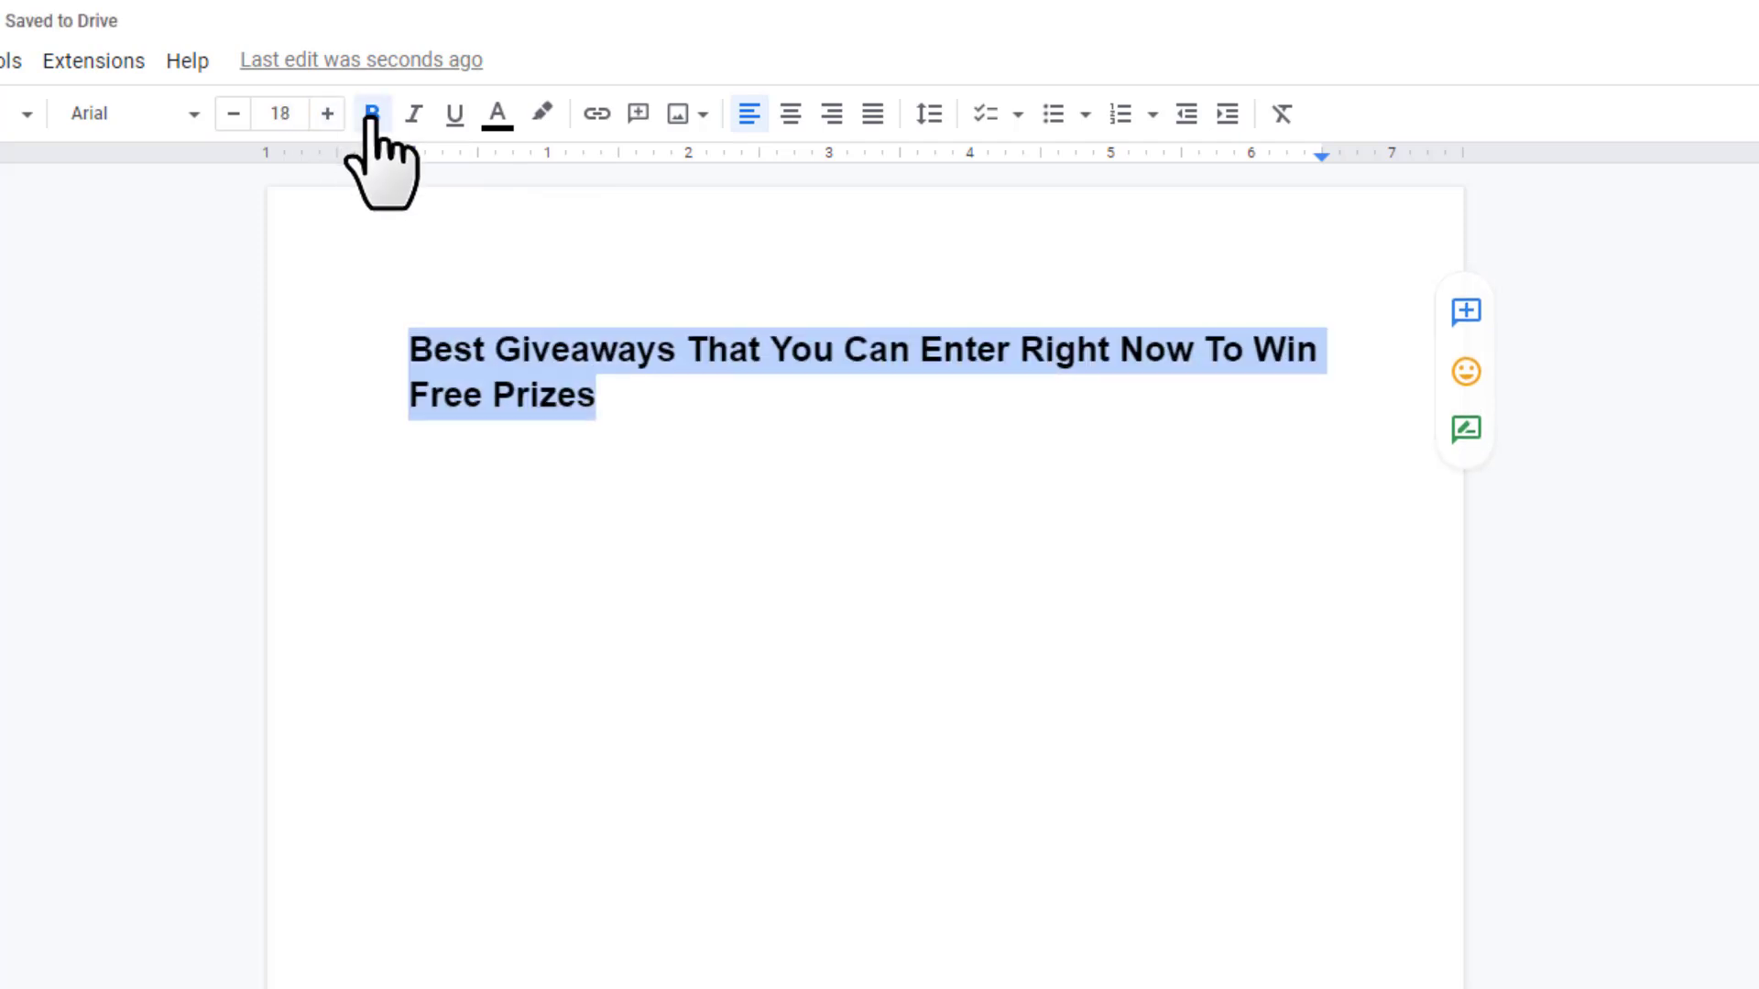
{"action": "left_click", "coordinate": [788, 114]}
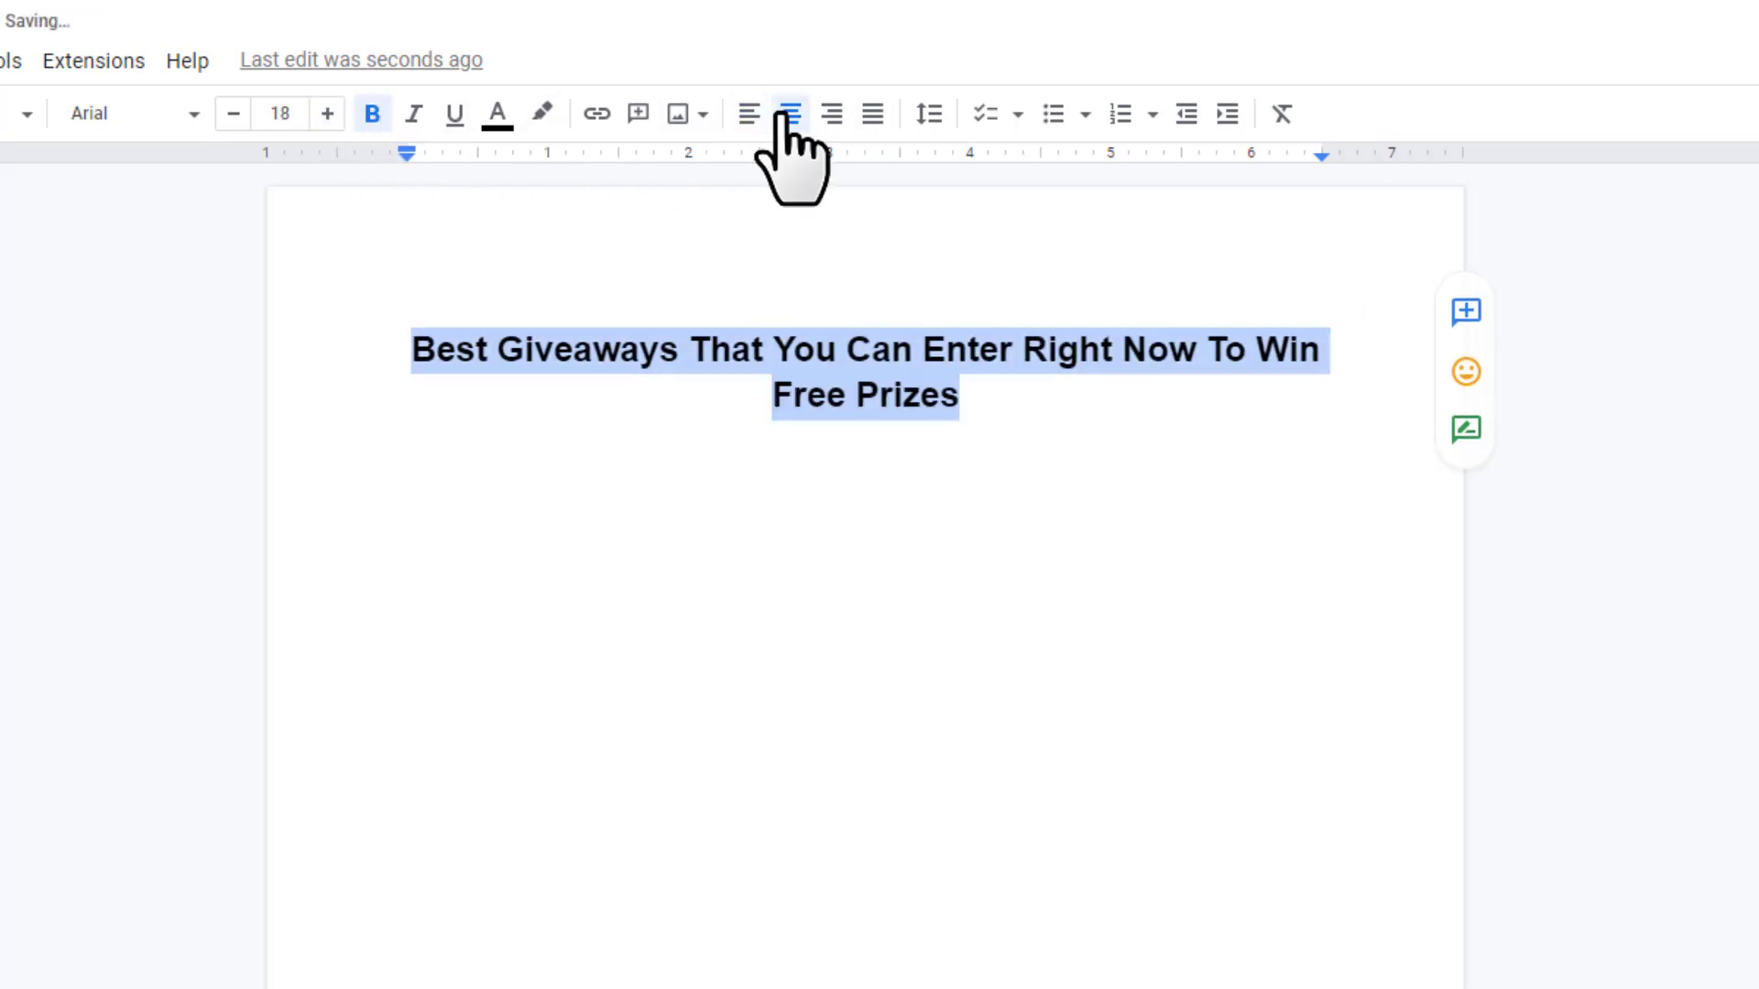
{"action": "left_click", "coordinate": [782, 504]}
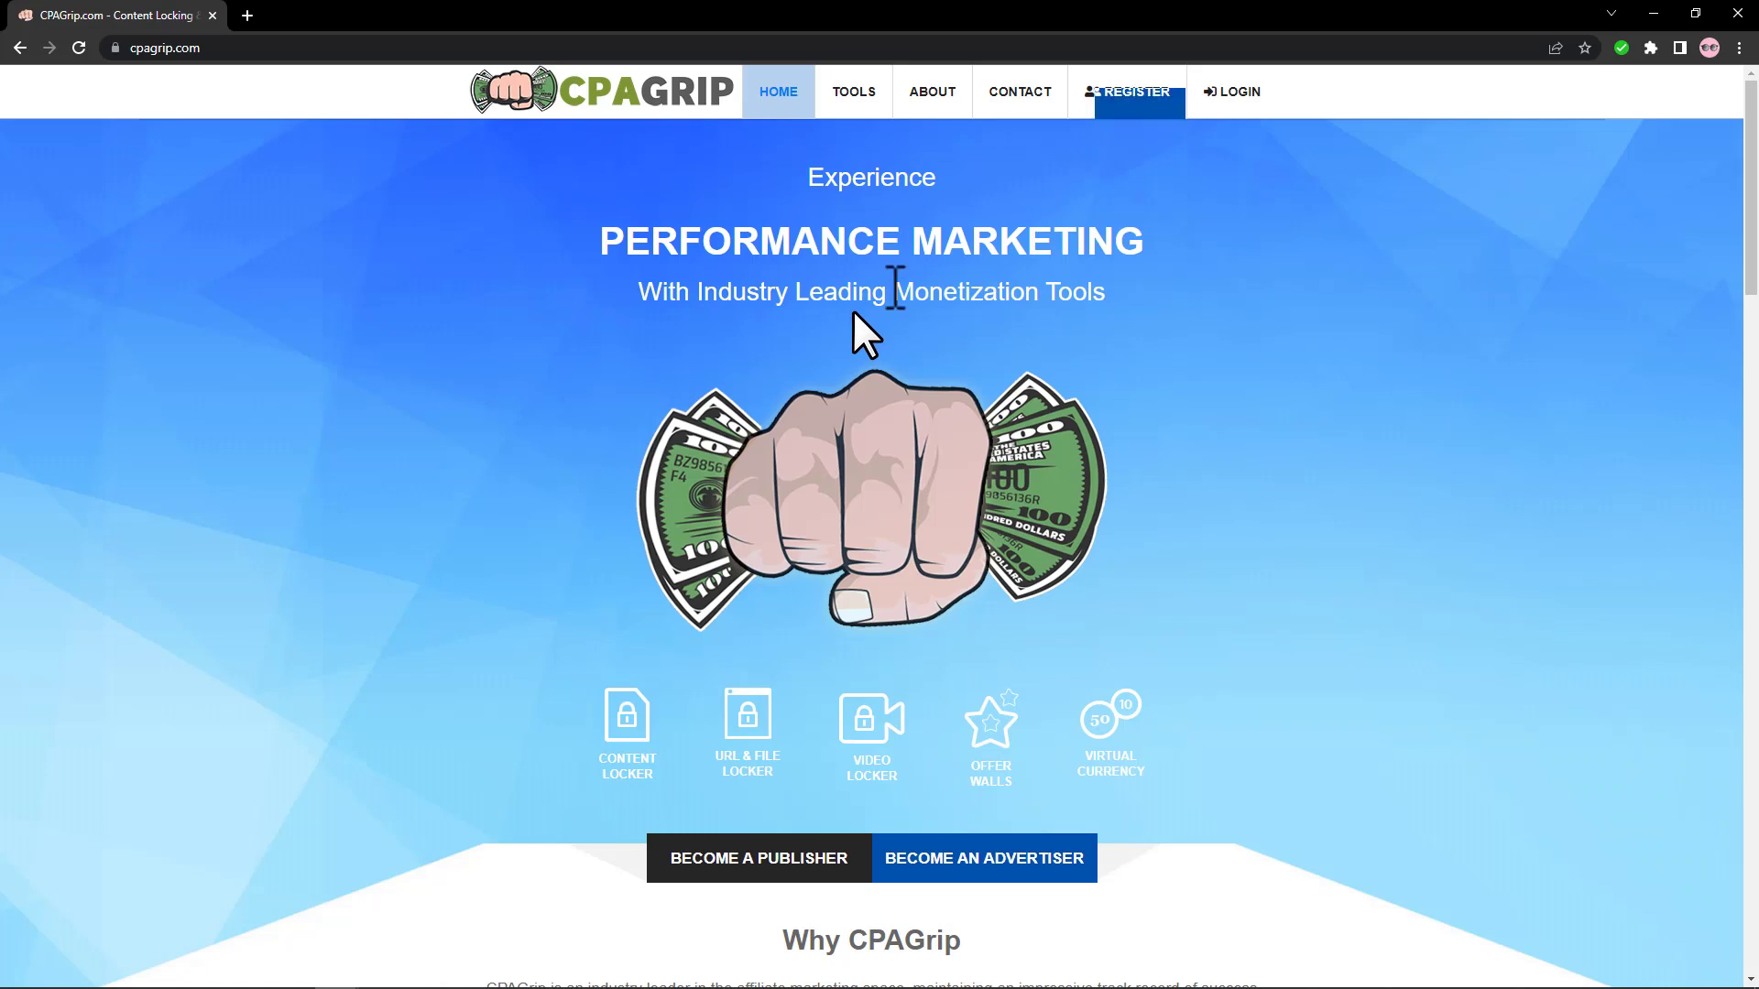
Open the CPAGrip registration form and review its fields
{"action": "left_click", "coordinate": [1125, 96]}
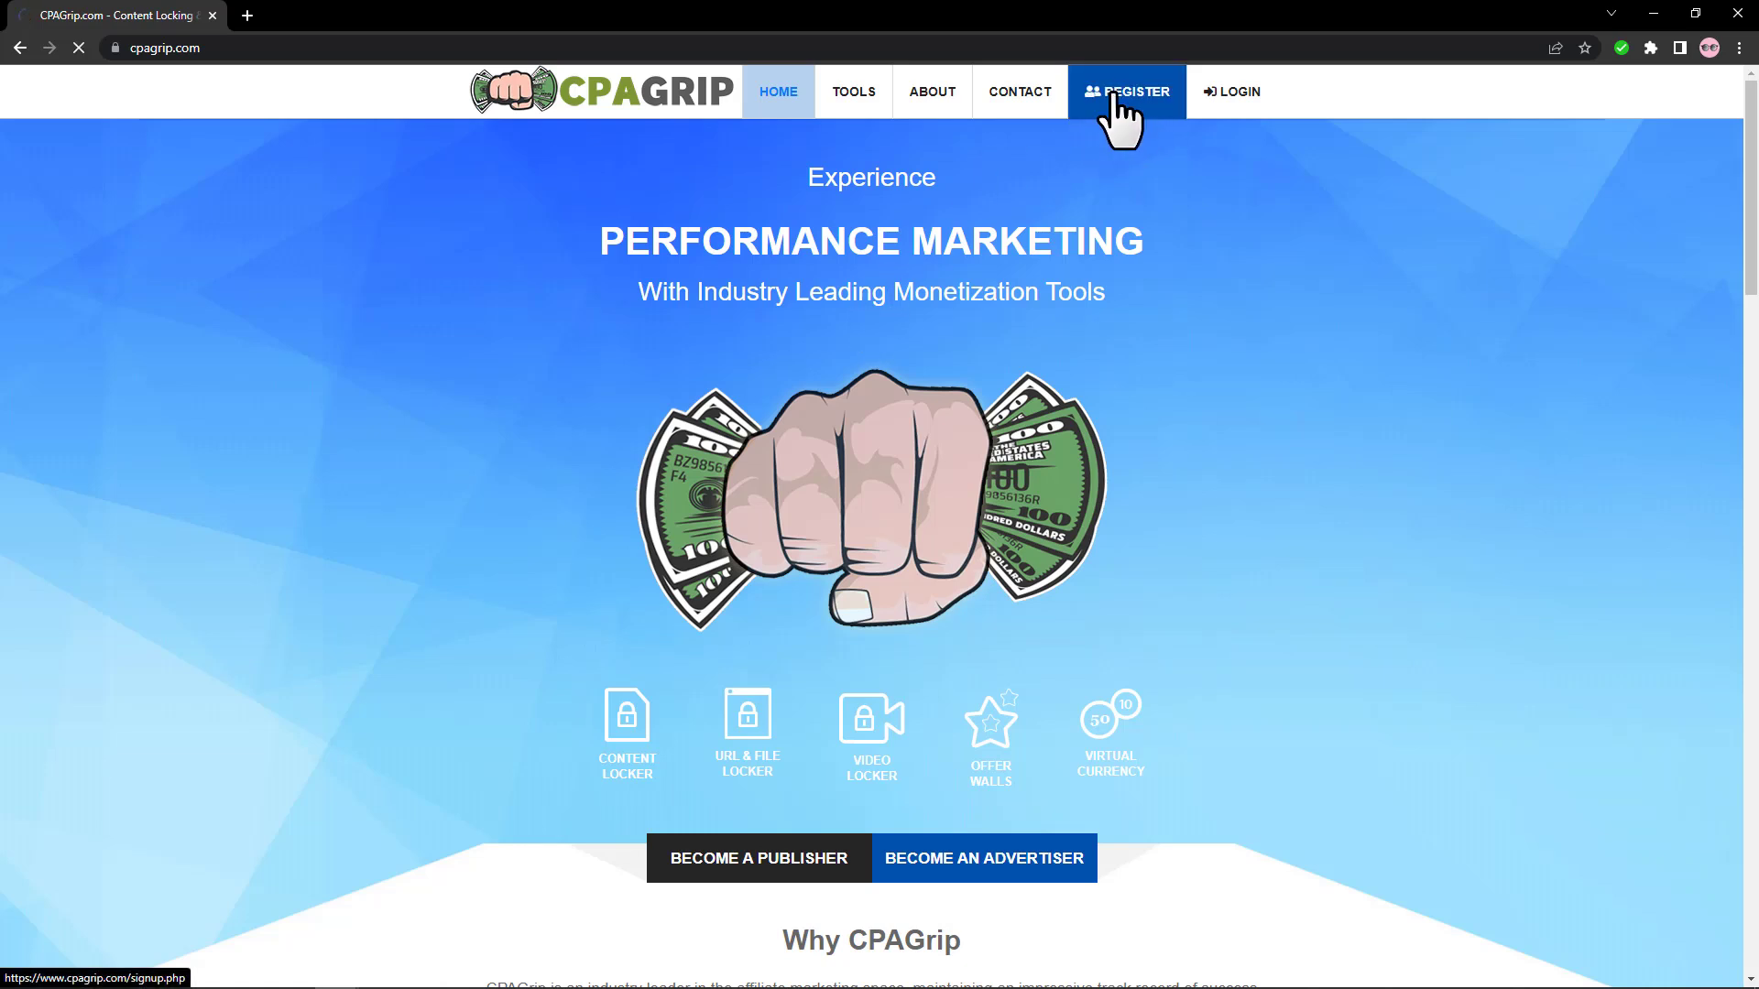
{"action": "scroll", "coordinate": [869, 276], "scroll_direction": "down", "scroll_amount": 3}
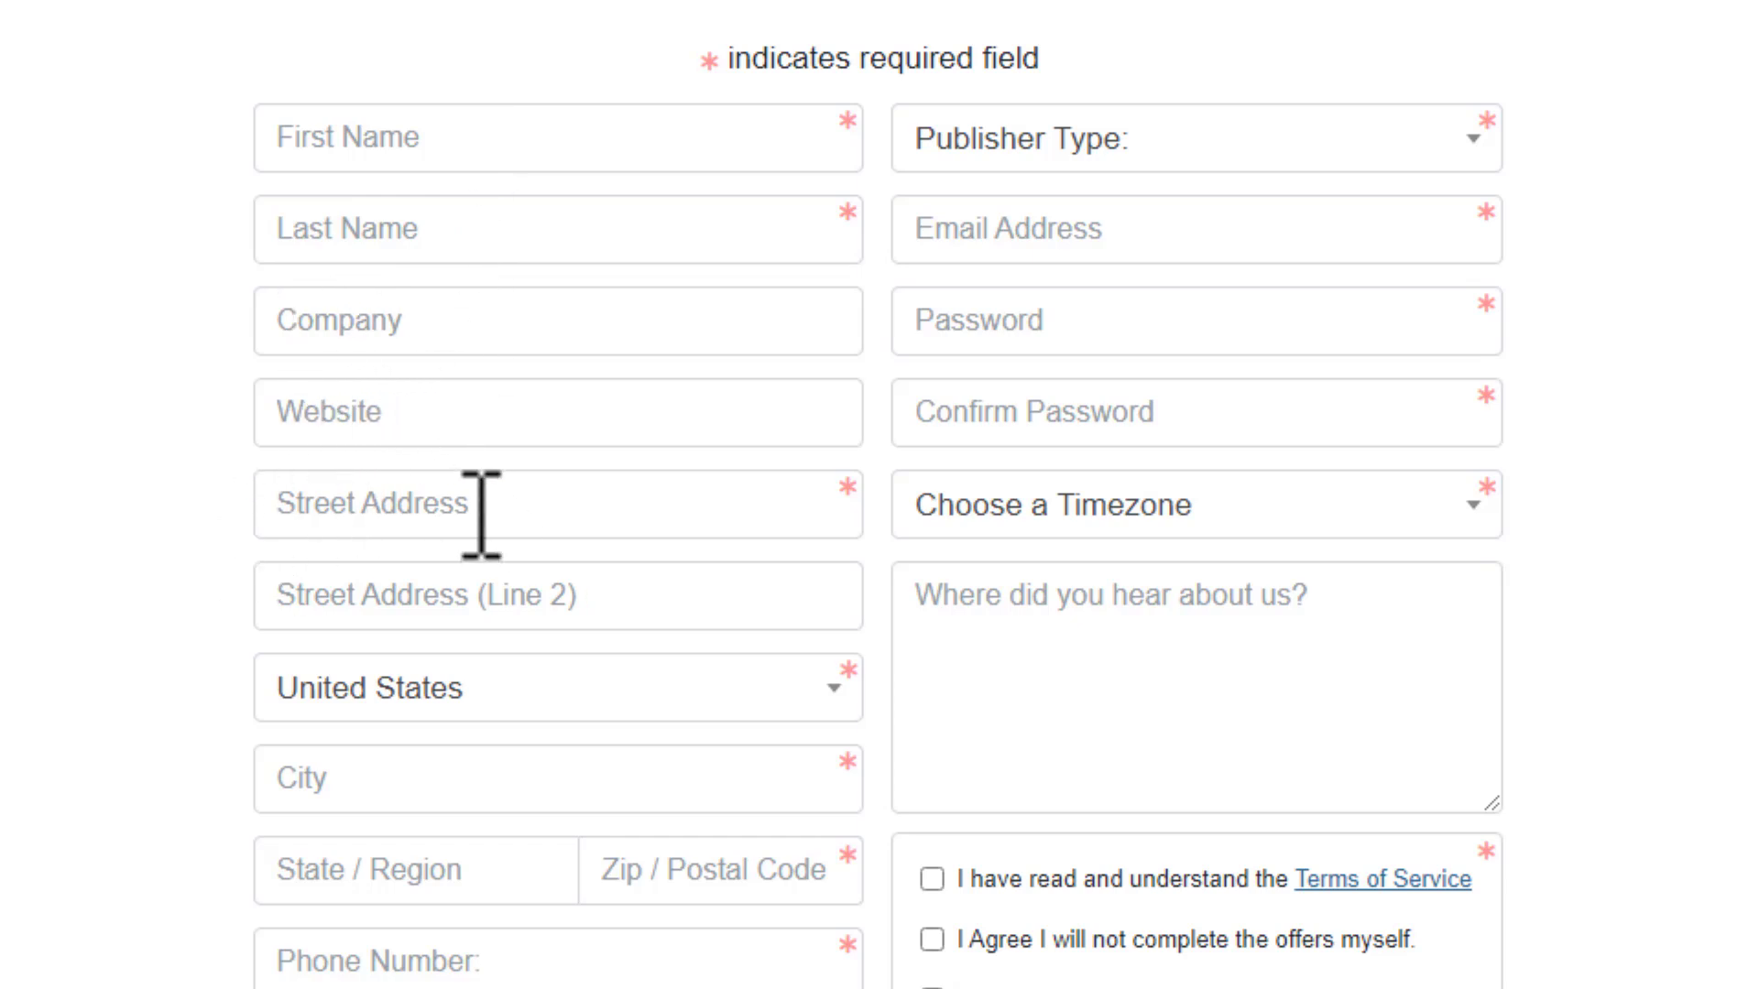
{"action": "scroll", "coordinate": [481, 513], "scroll_direction": "down", "scroll_amount": 3}
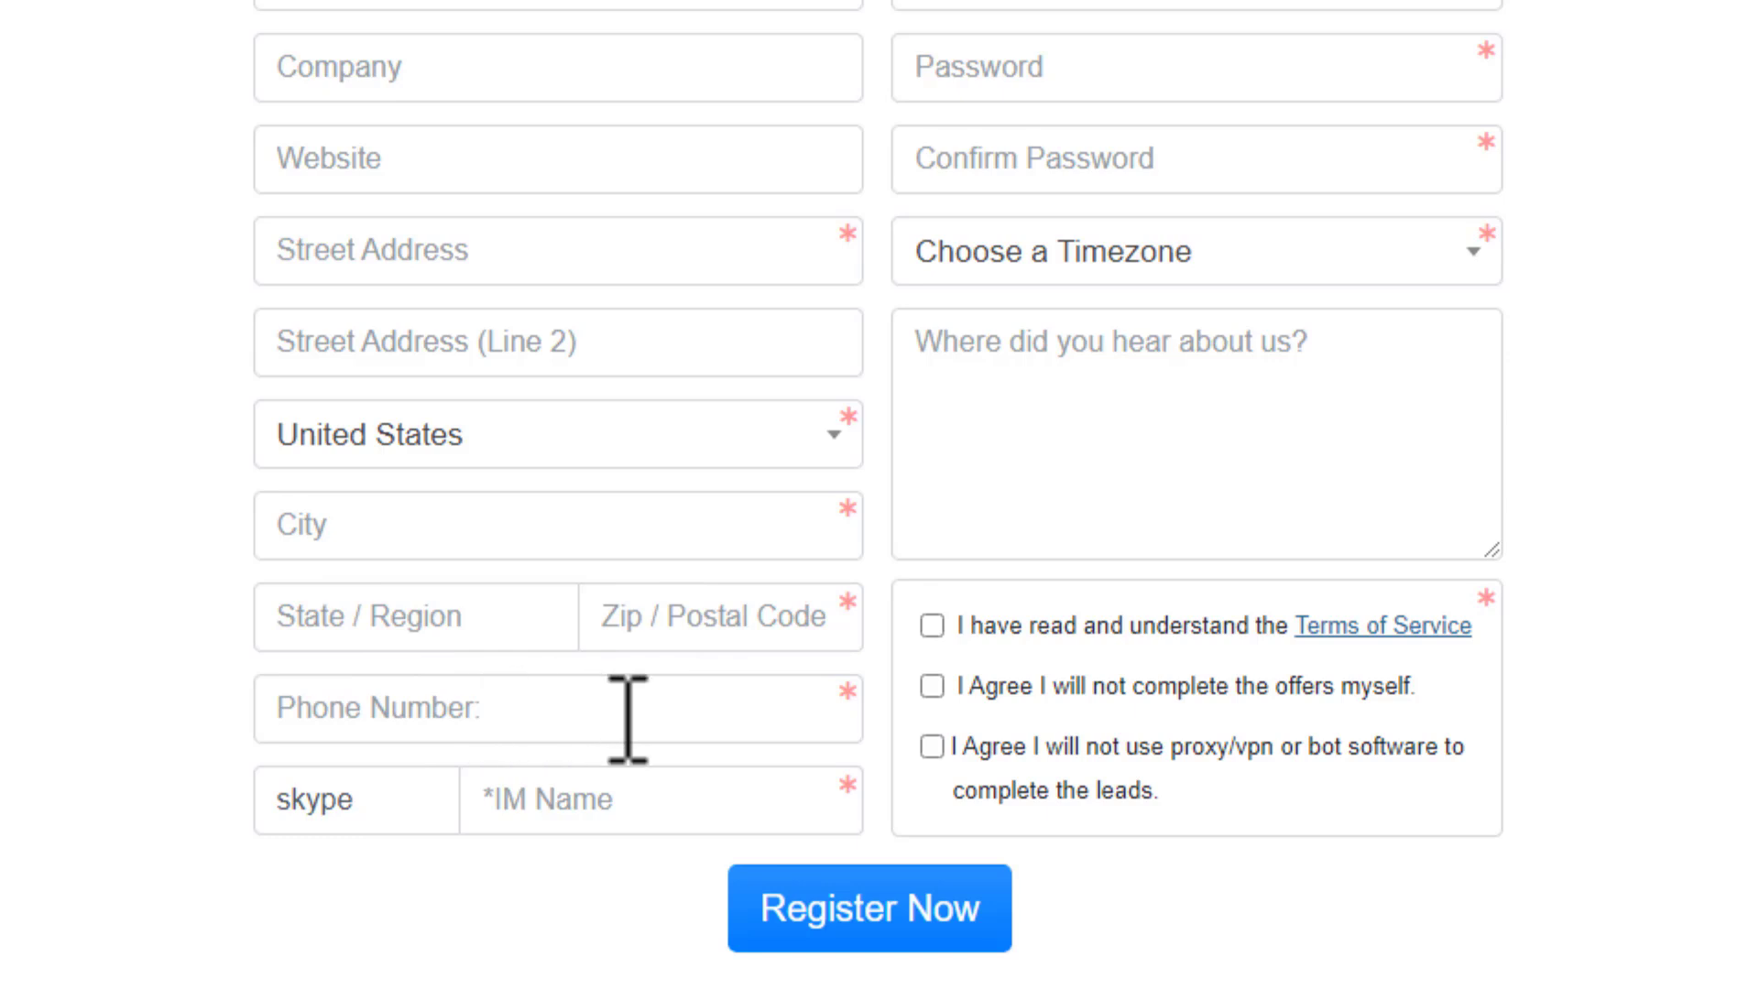
{"action": "scroll", "coordinate": [618, 801], "scroll_direction": "up", "scroll_amount": 6}
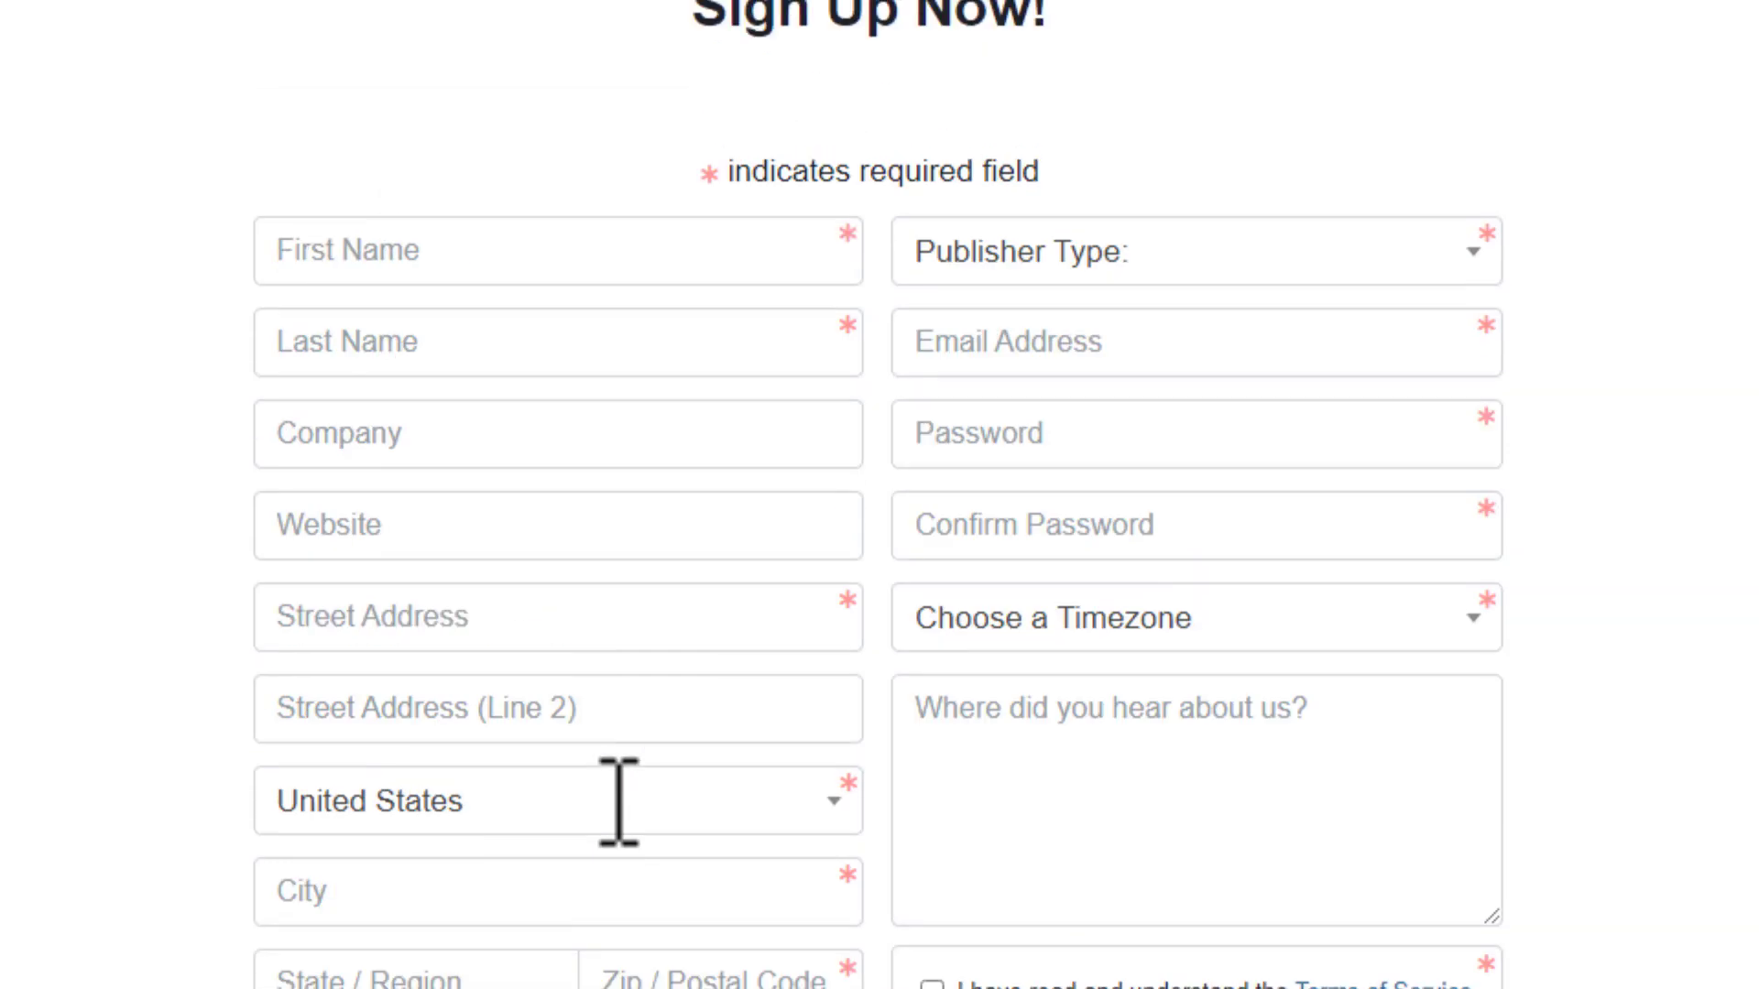
Set Publisher Type to Website/Incent and tick all three agreement boxes
{"action": "left_click", "coordinate": [1078, 455]}
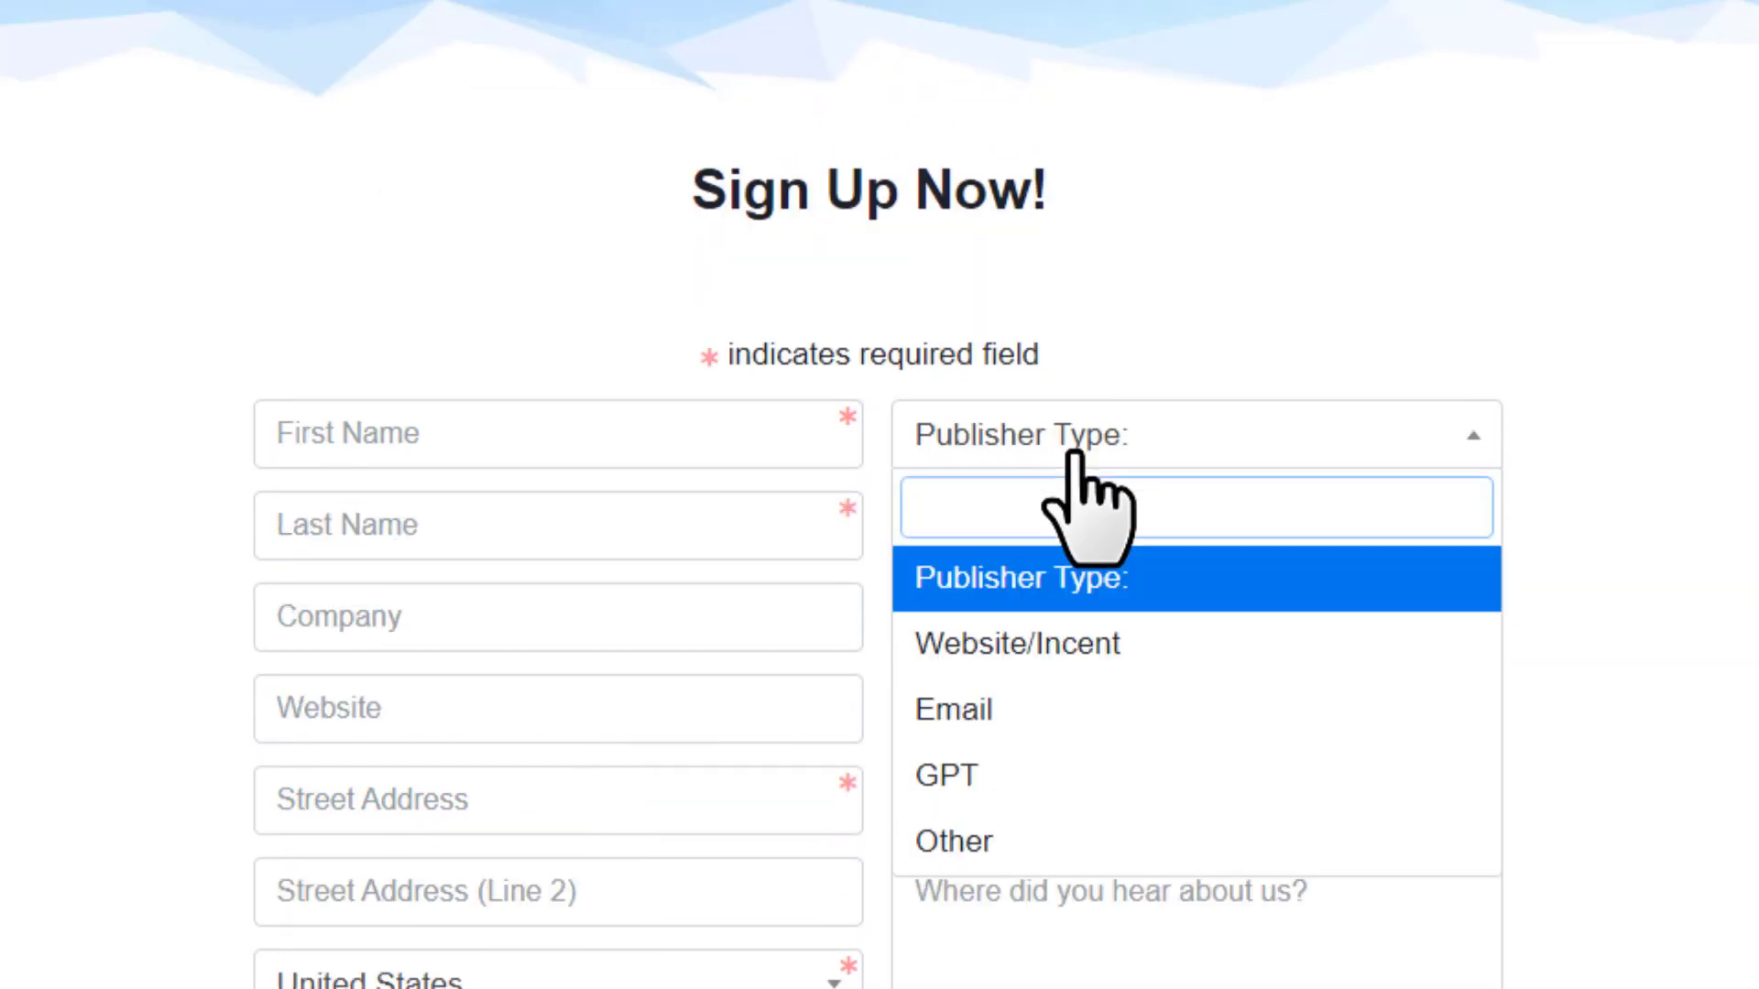
{"action": "left_click", "coordinate": [1072, 658]}
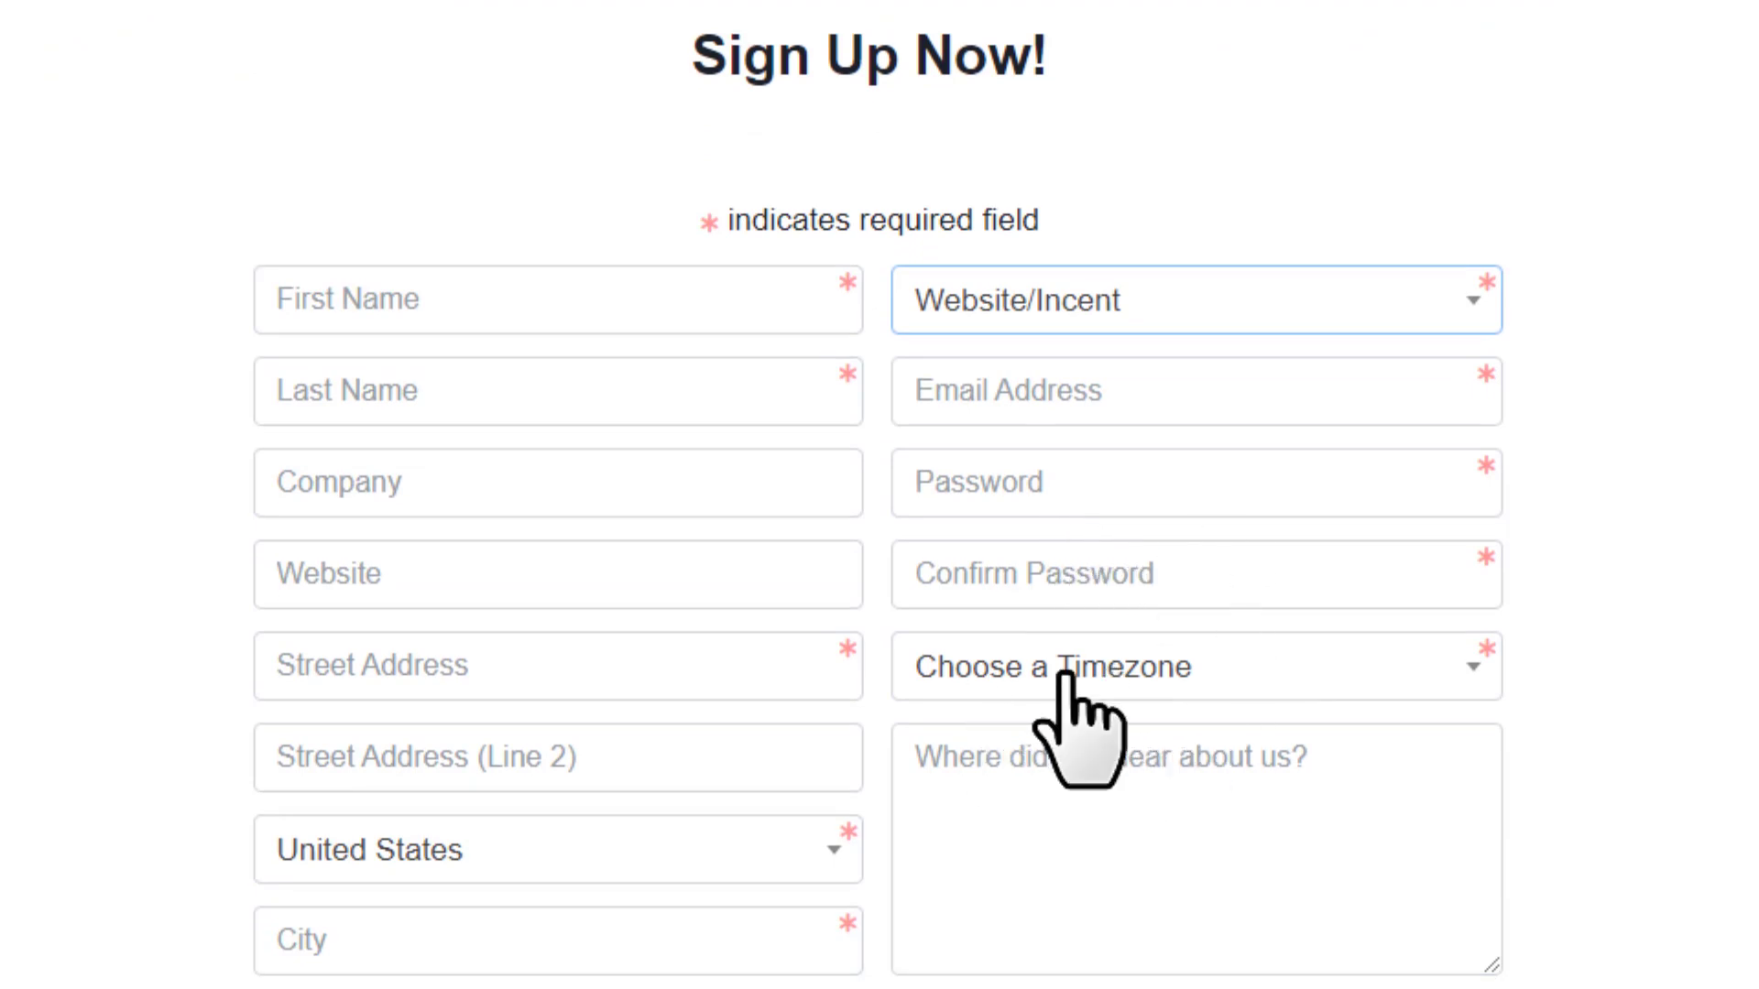
{"action": "left_click", "coordinate": [1041, 676]}
{"action": "scroll", "coordinate": [1049, 674], "scroll_direction": "down", "scroll_amount": 5}
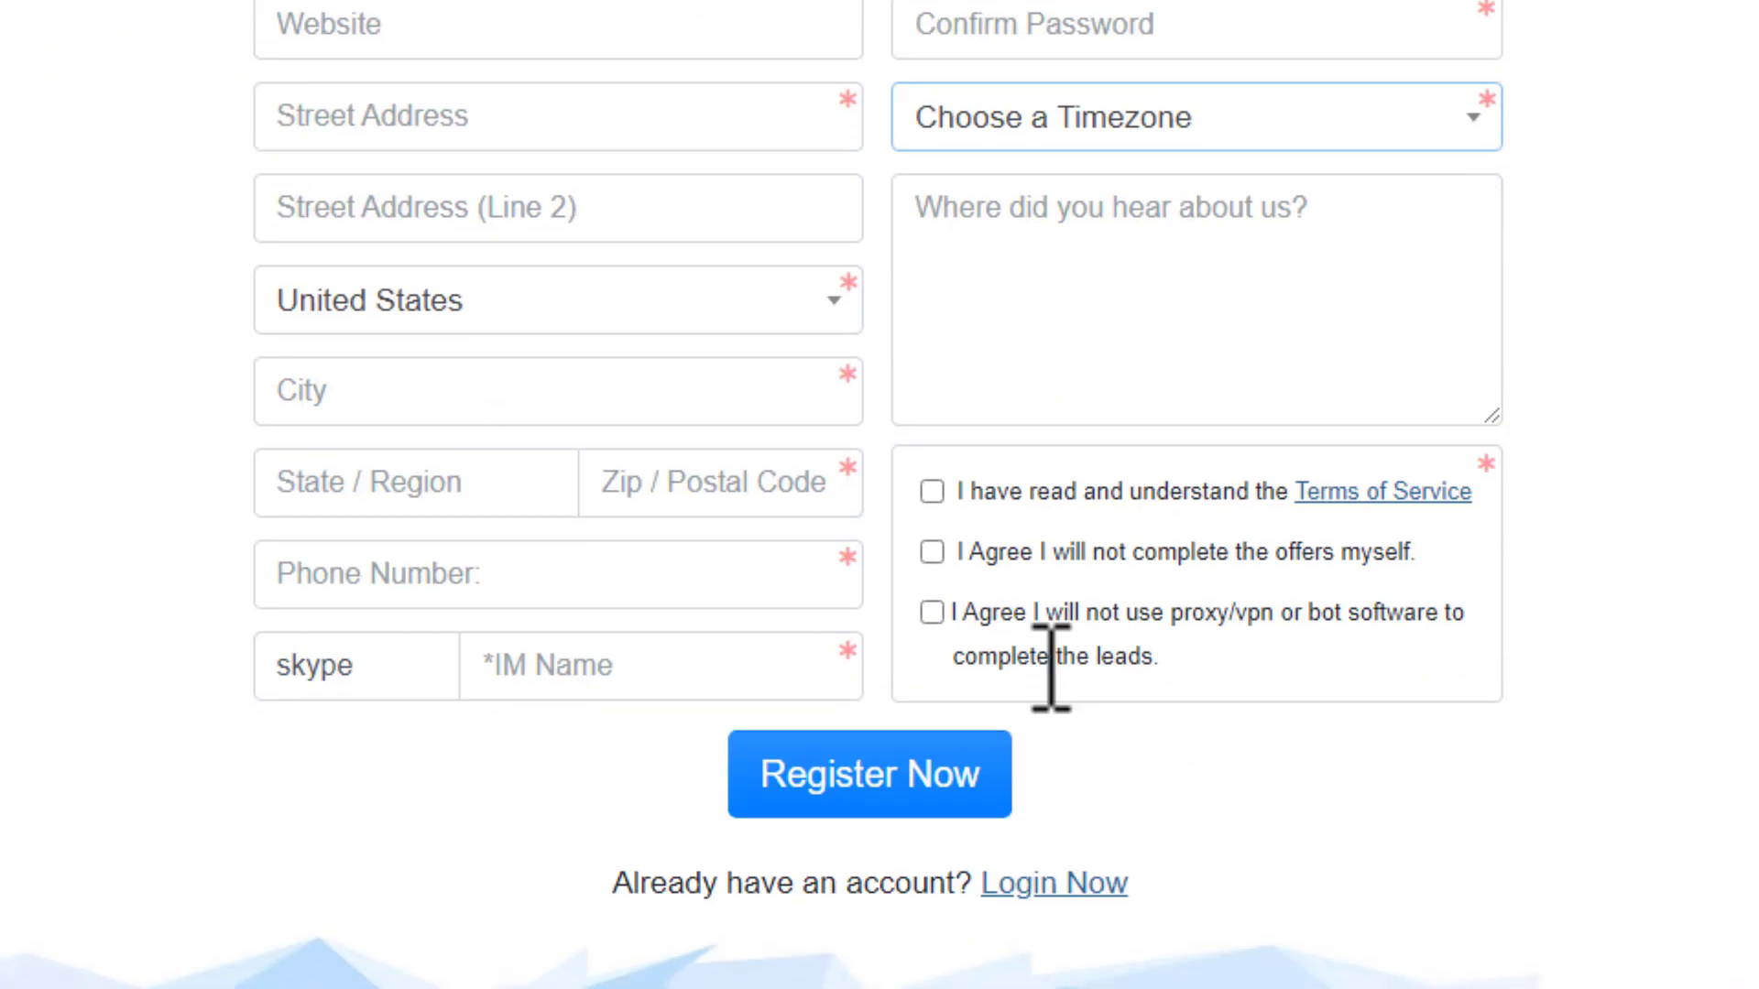
{"action": "left_click", "coordinate": [931, 492]}
{"action": "left_click", "coordinate": [932, 555]}
{"action": "left_click", "coordinate": [932, 612]}
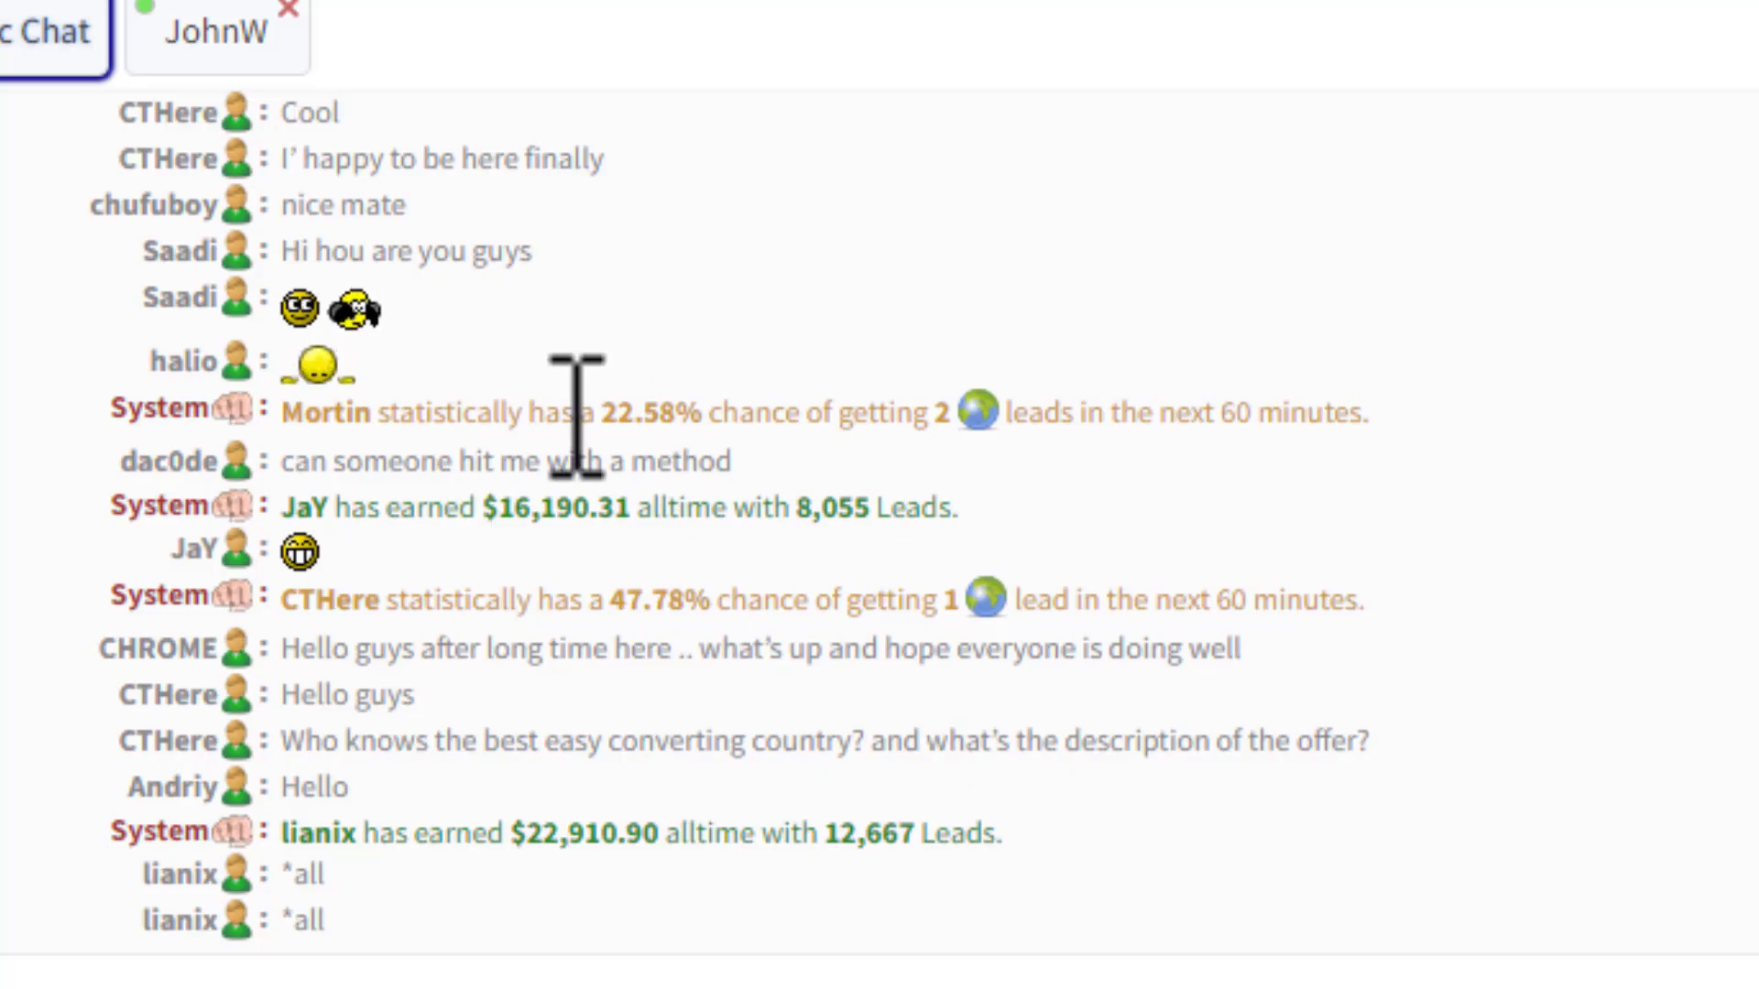
{"action": "scroll", "coordinate": [492, 352], "scroll_direction": "up", "scroll_amount": 3}
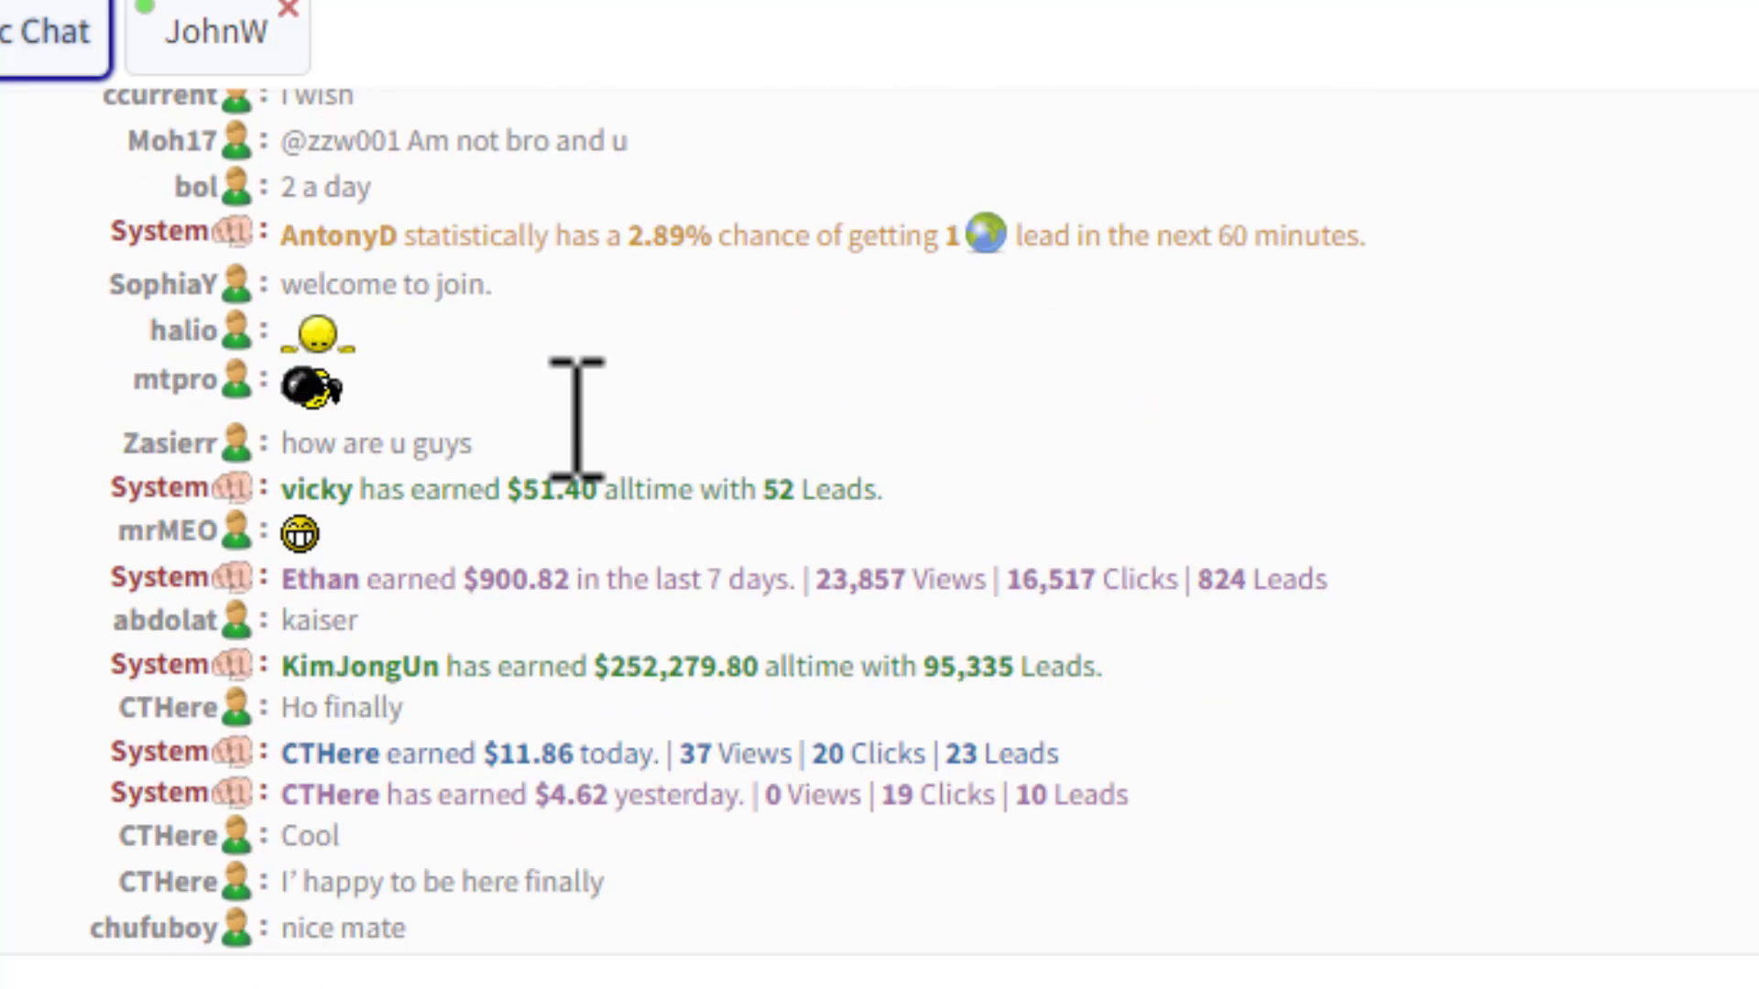
{"action": "scroll", "coordinate": [576, 416], "scroll_direction": "up", "scroll_amount": 10}
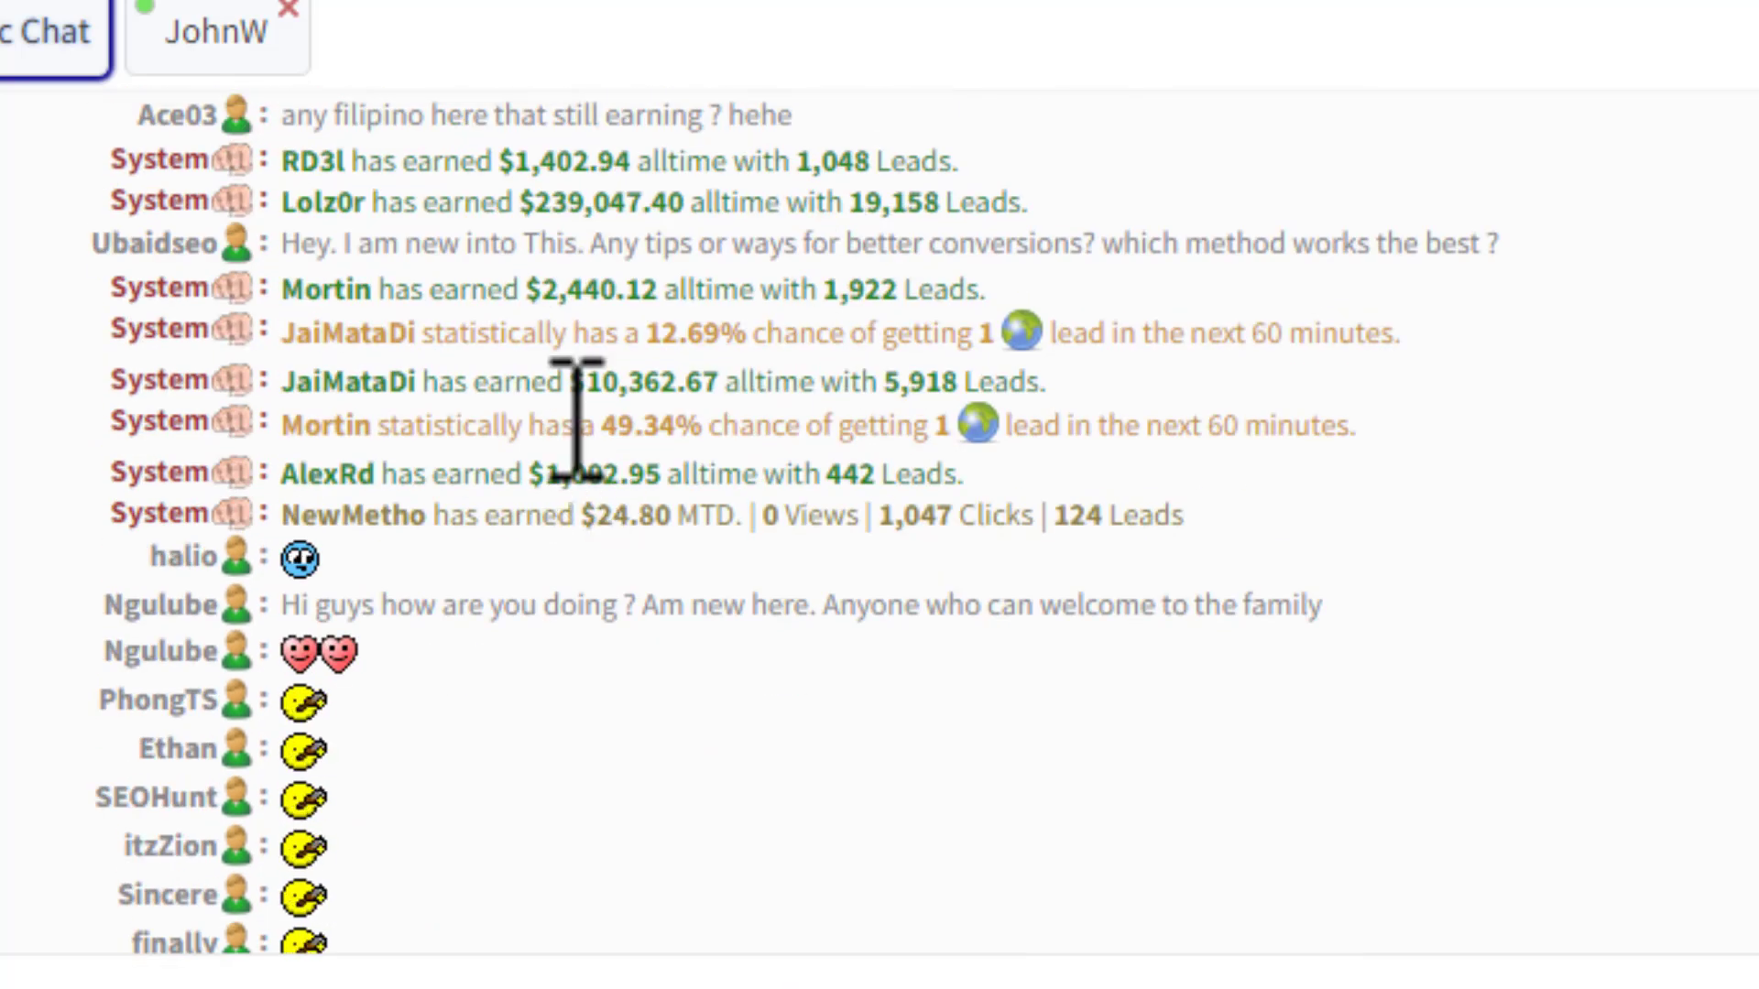
{"action": "left_click_drag", "start_coordinate": [546, 381], "coordinate": [818, 381]}
{"action": "left_click", "coordinate": [533, 295]}
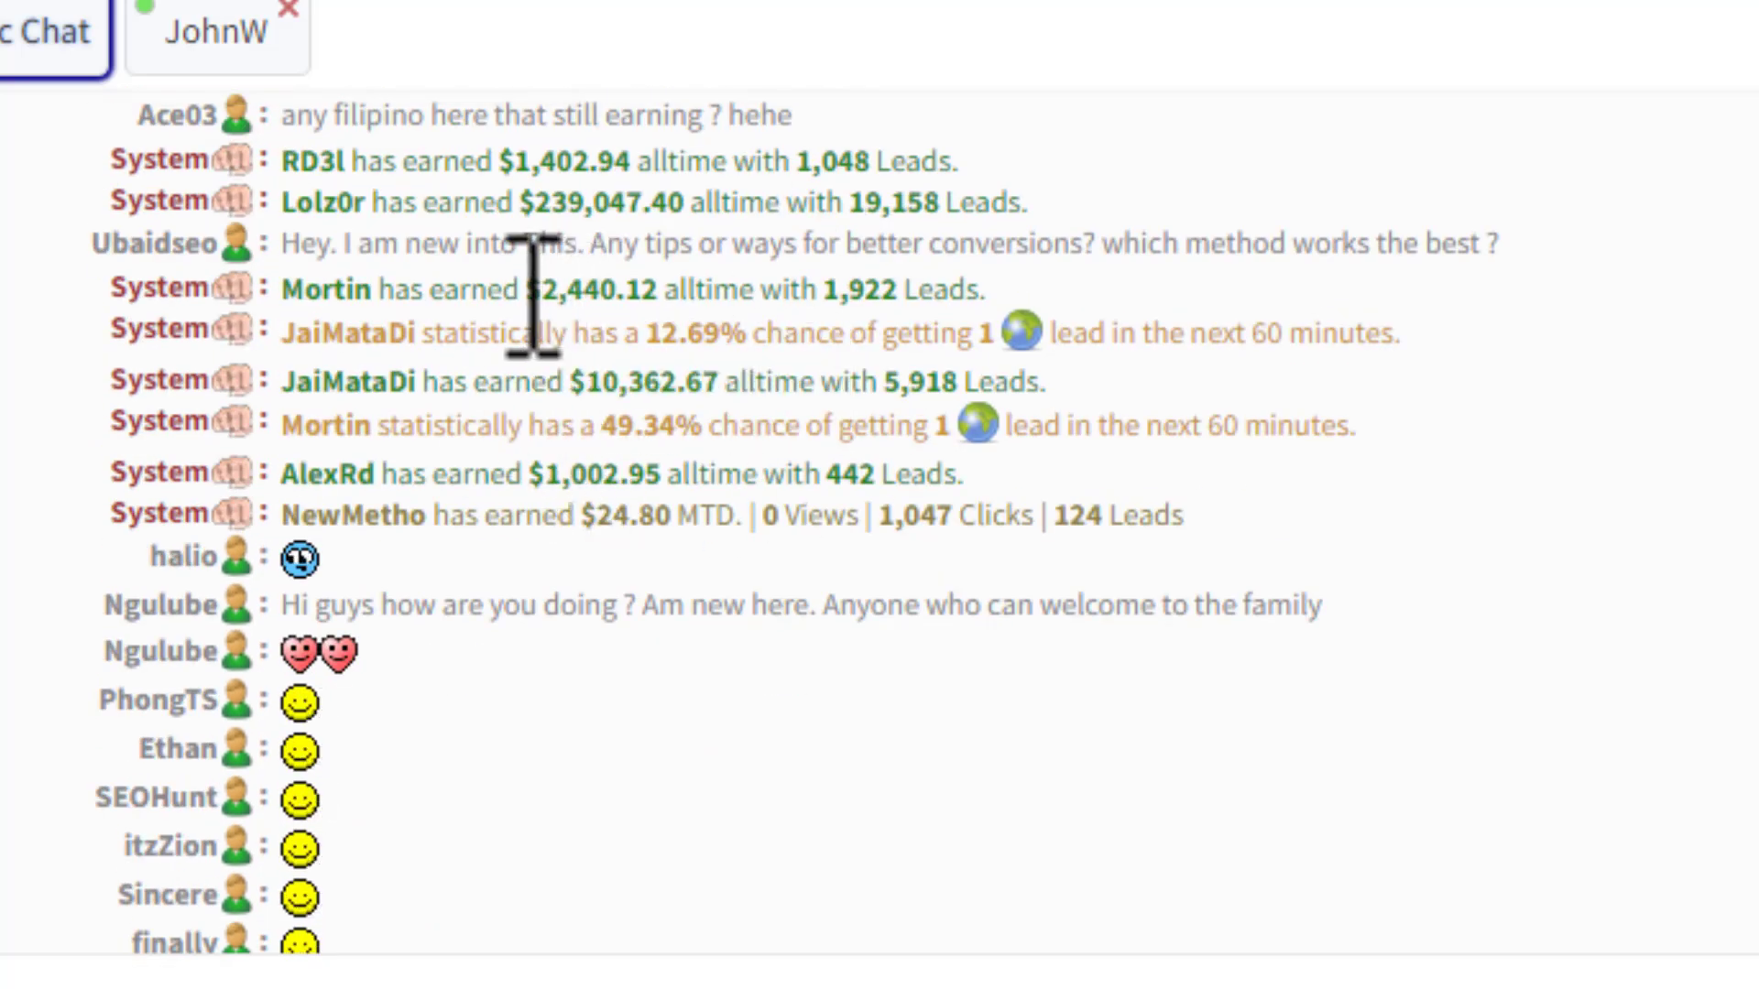
{"action": "left_click_drag", "start_coordinate": [528, 291], "coordinate": [707, 290]}
{"action": "left_click_drag", "start_coordinate": [519, 203], "coordinate": [707, 203]}
{"action": "left_click", "coordinate": [569, 156]}
{"action": "left_click_drag", "start_coordinate": [495, 161], "coordinate": [712, 162]}
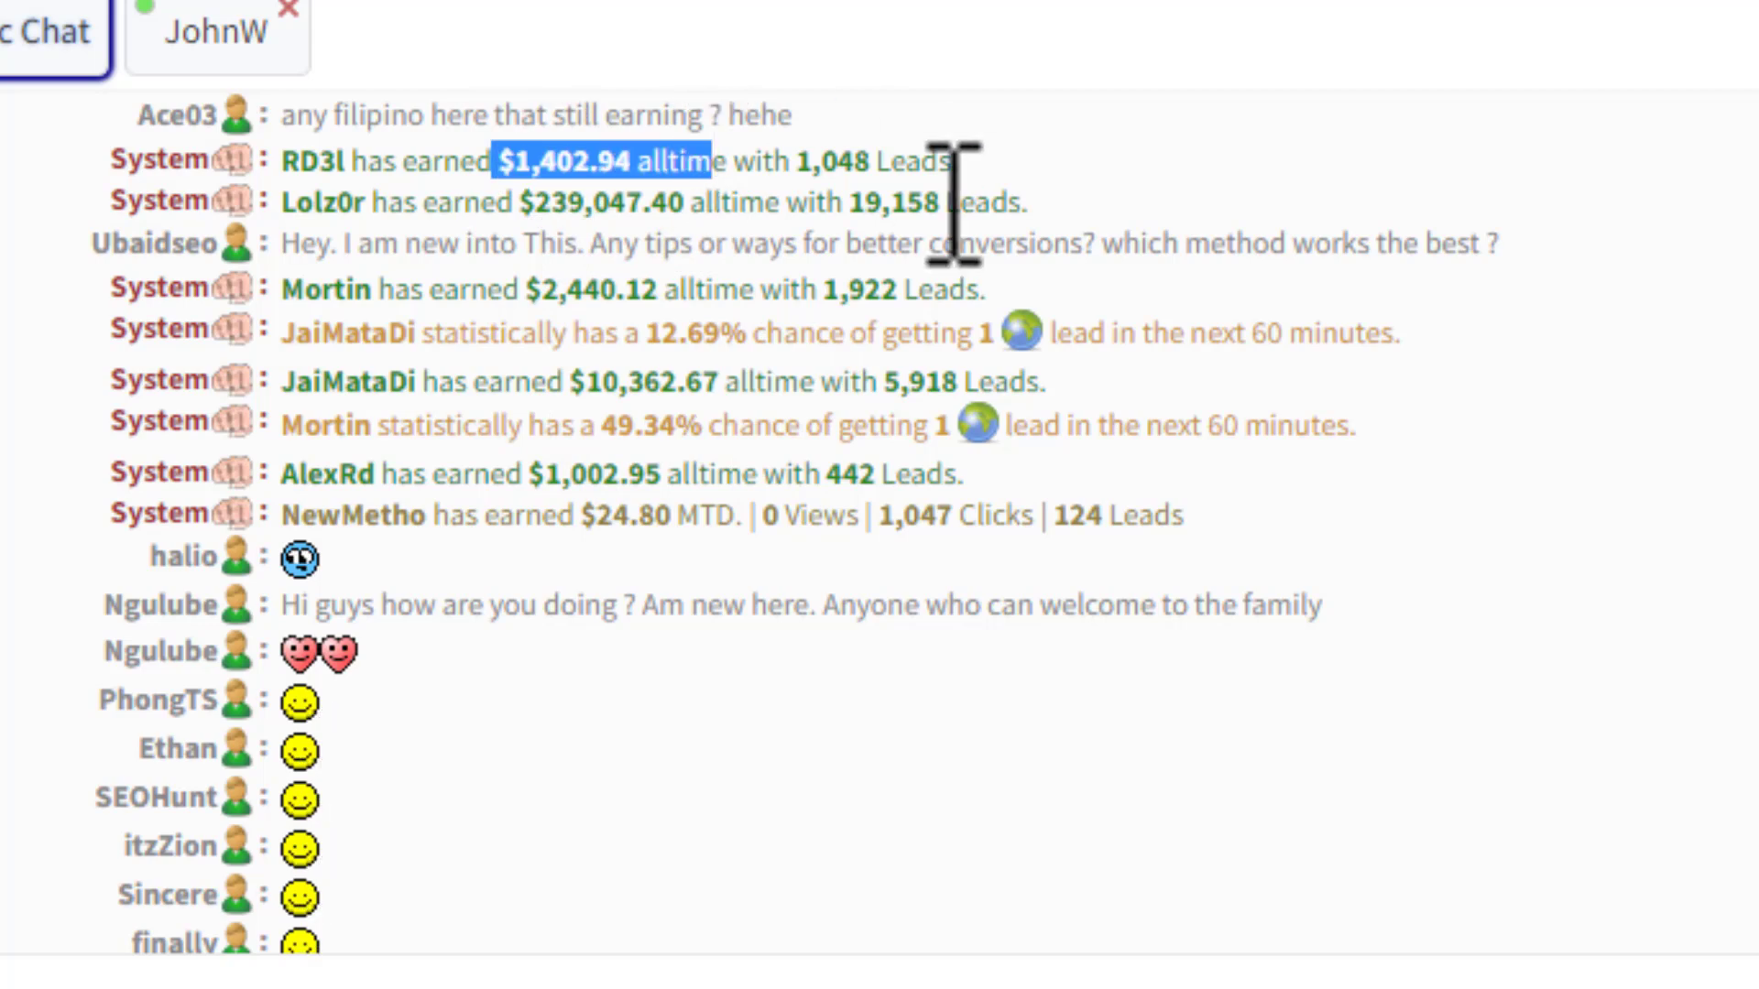
{"action": "left_click_drag", "start_coordinate": [514, 382], "coordinate": [765, 381]}
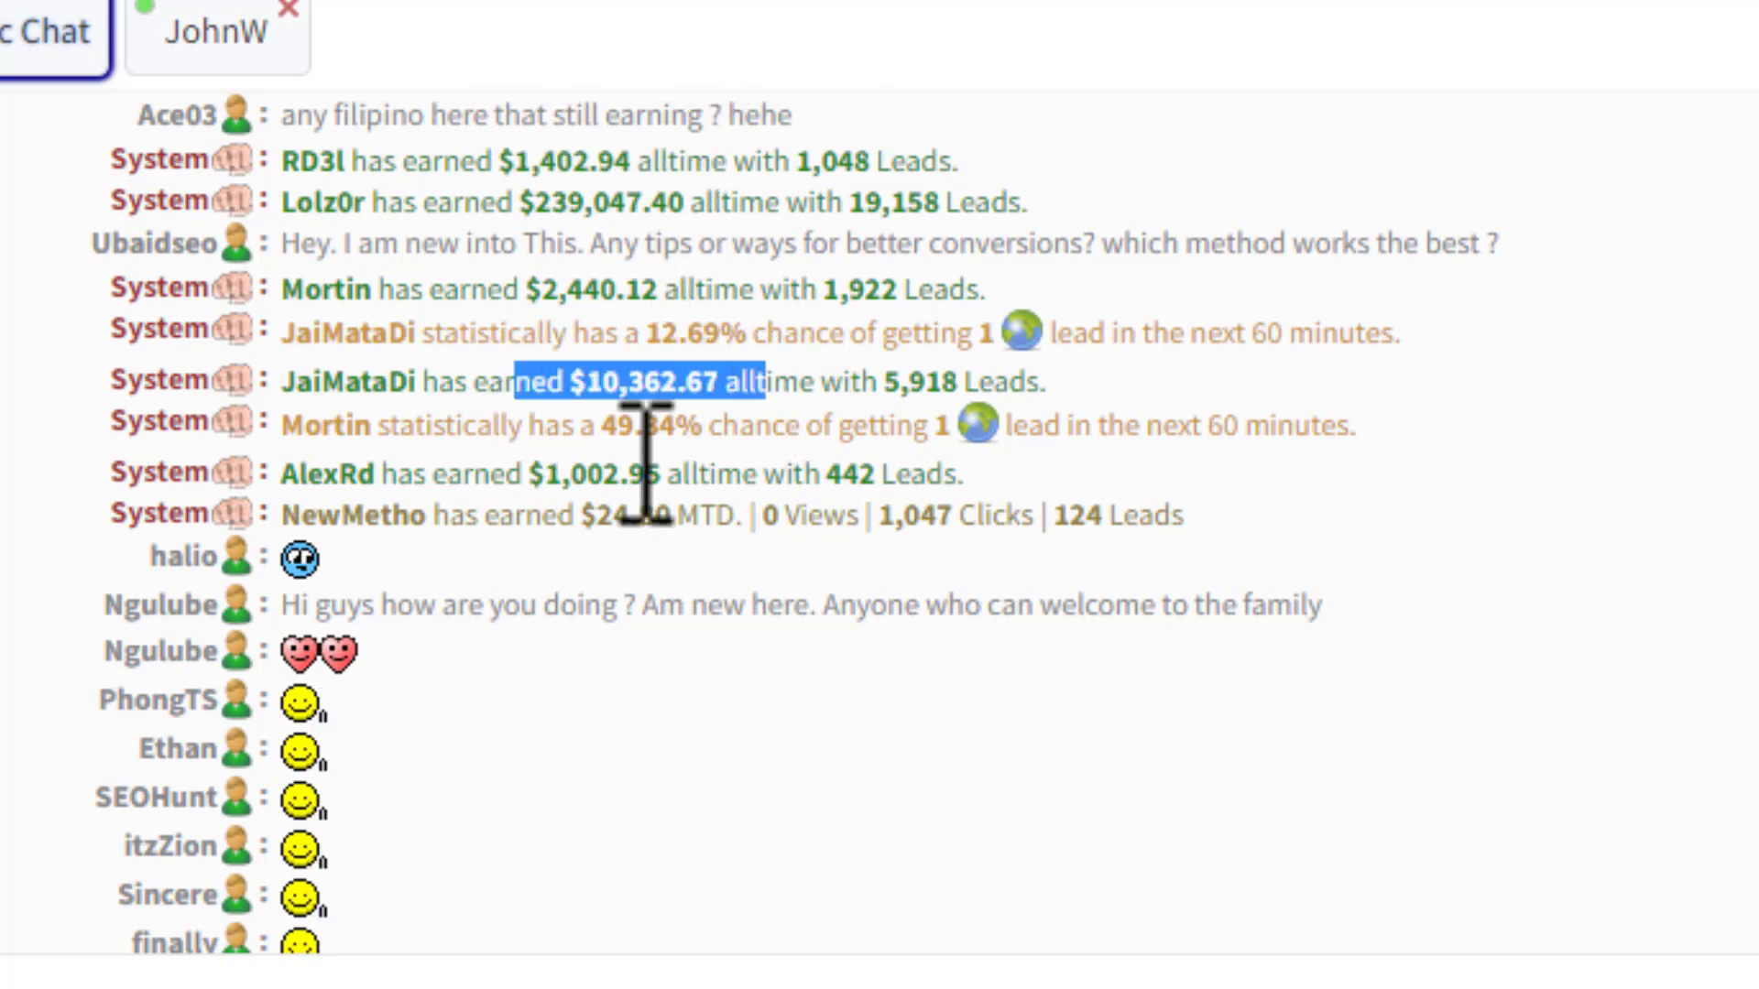
{"action": "left_click_drag", "start_coordinate": [508, 474], "coordinate": [710, 474]}
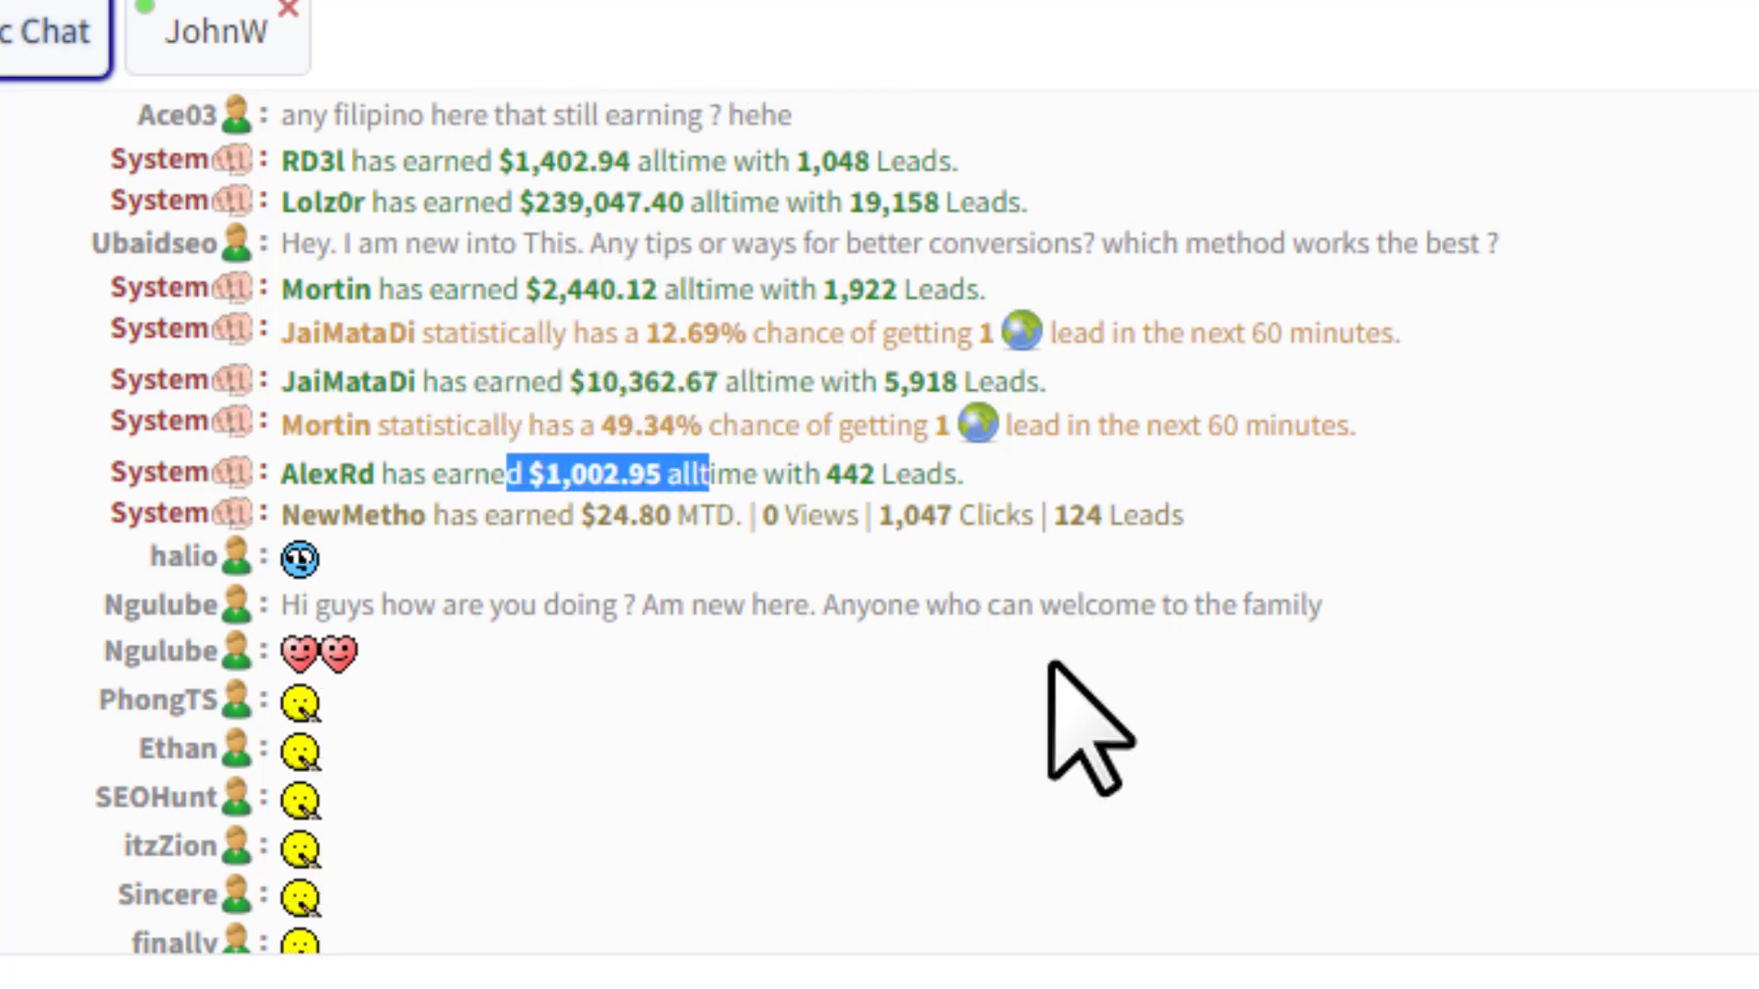
{"action": "scroll", "coordinate": [1053, 669], "scroll_direction": "down", "scroll_amount": 8}
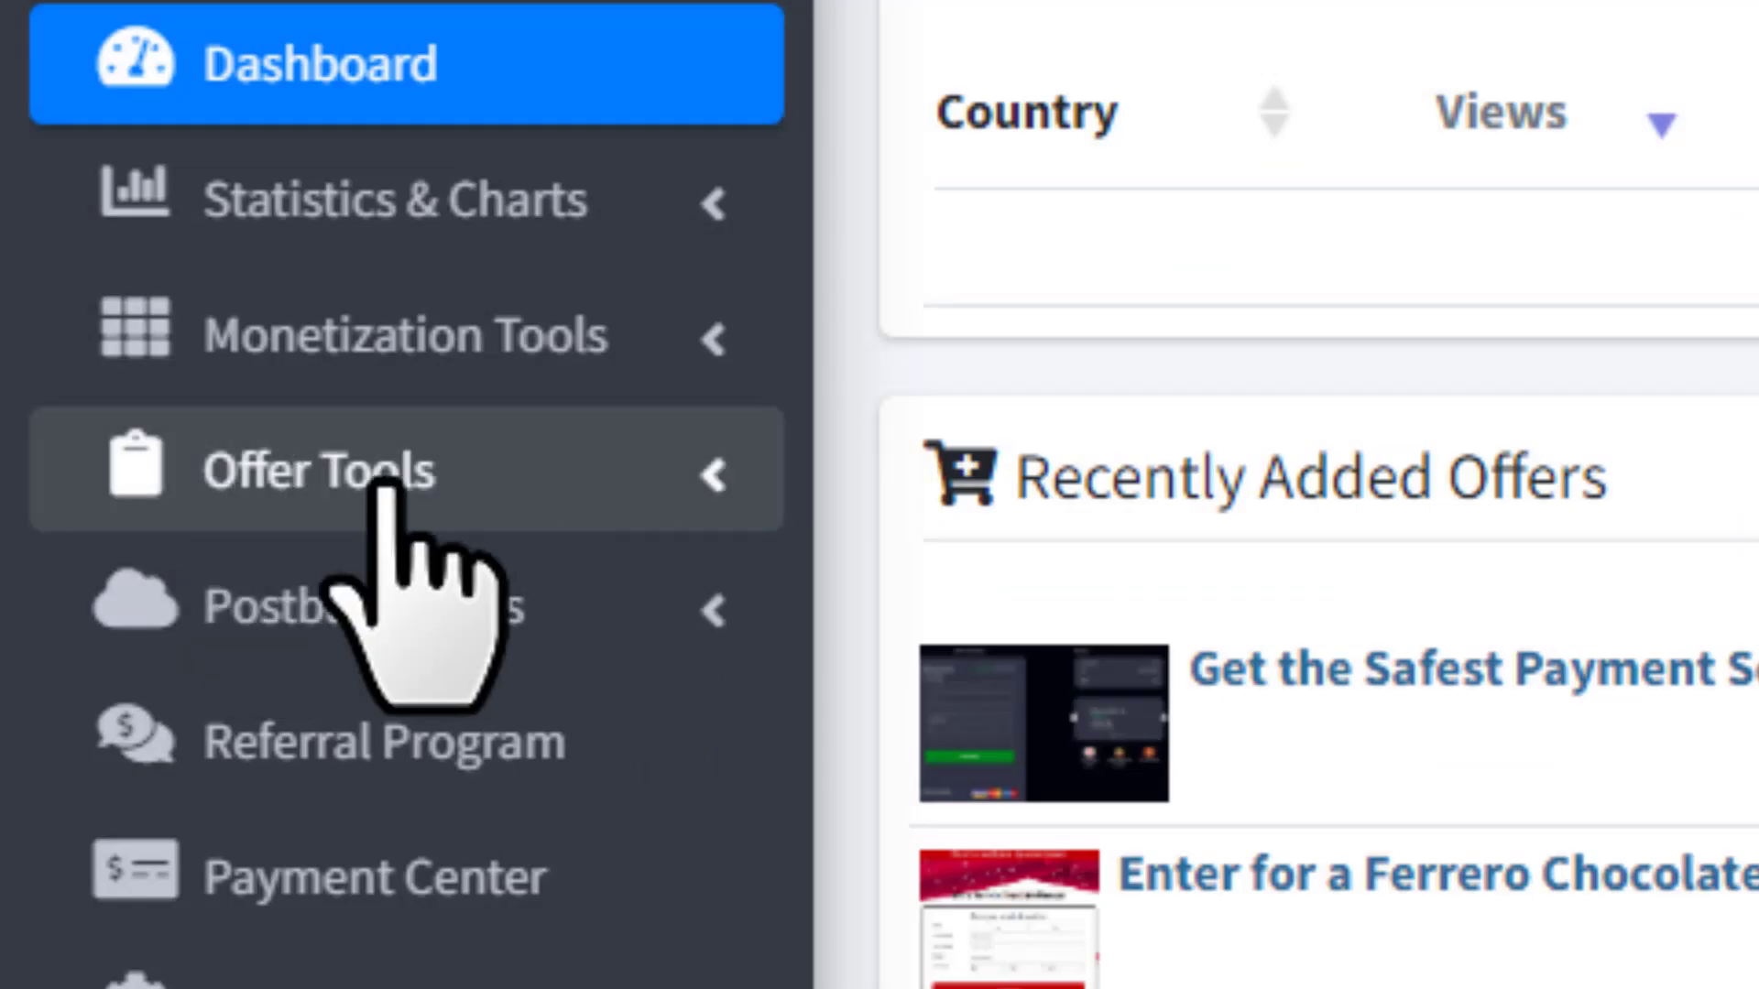
Open Offer Tools > My Offers and filter the country to US | United States
{"action": "left_click", "coordinate": [275, 486]}
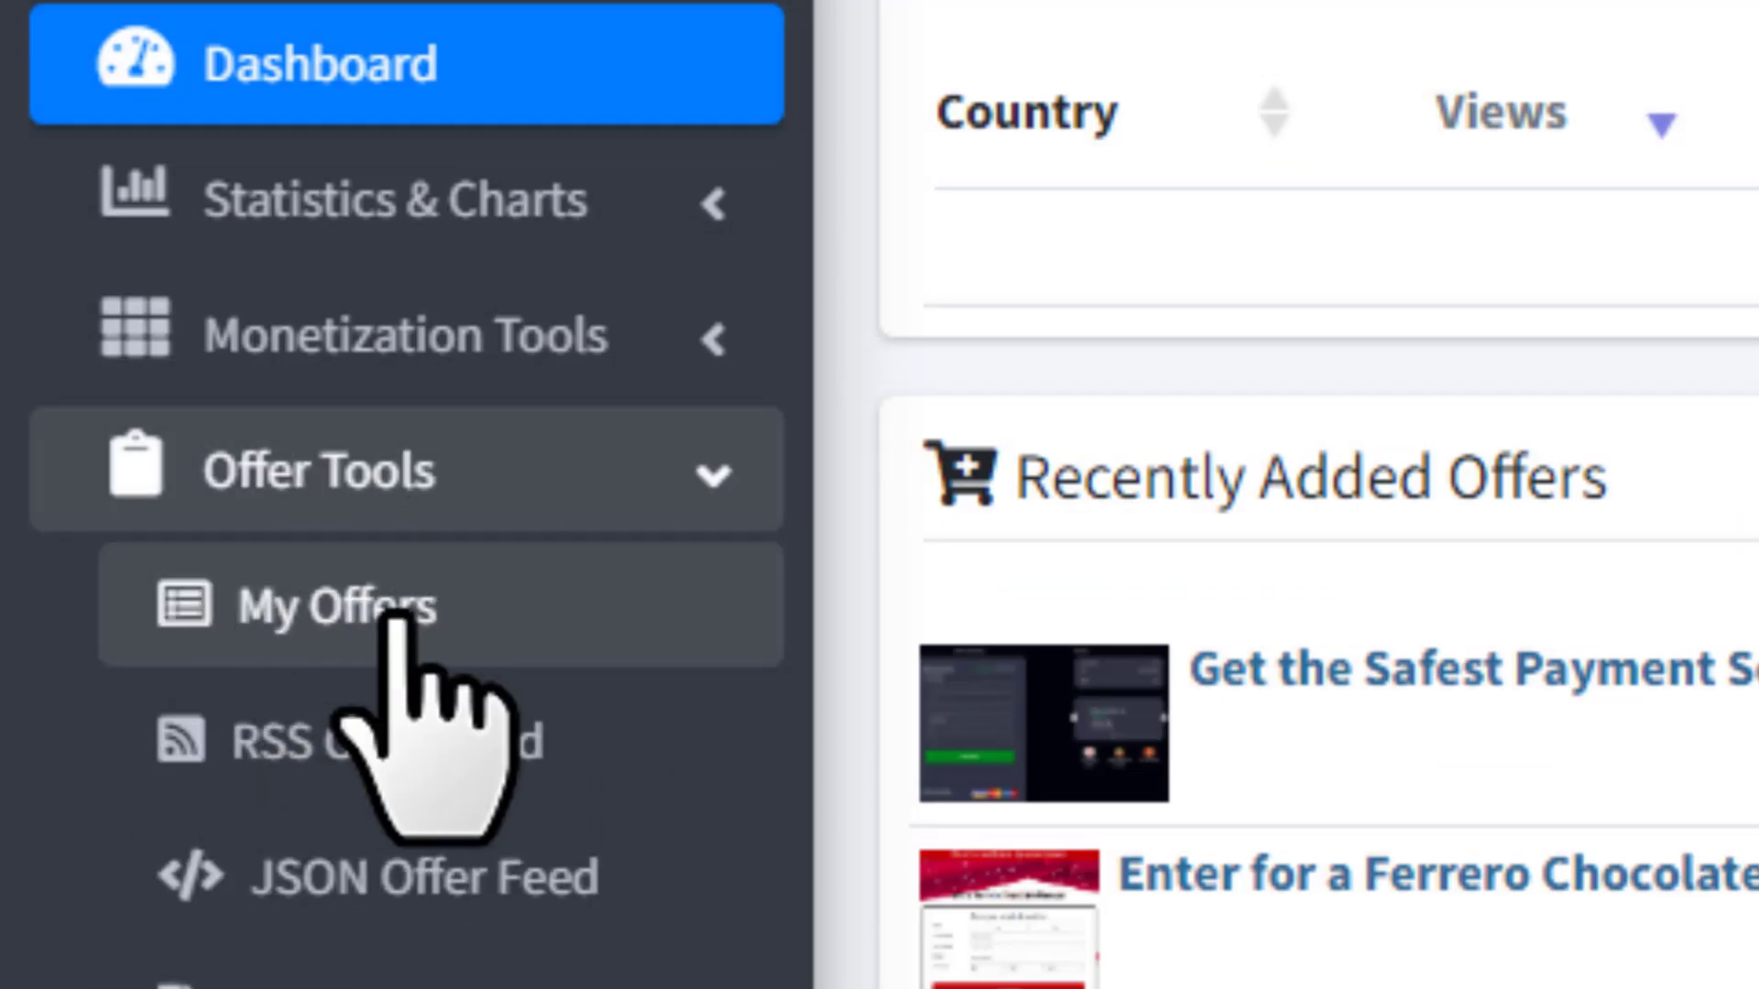
{"action": "left_click", "coordinate": [344, 616]}
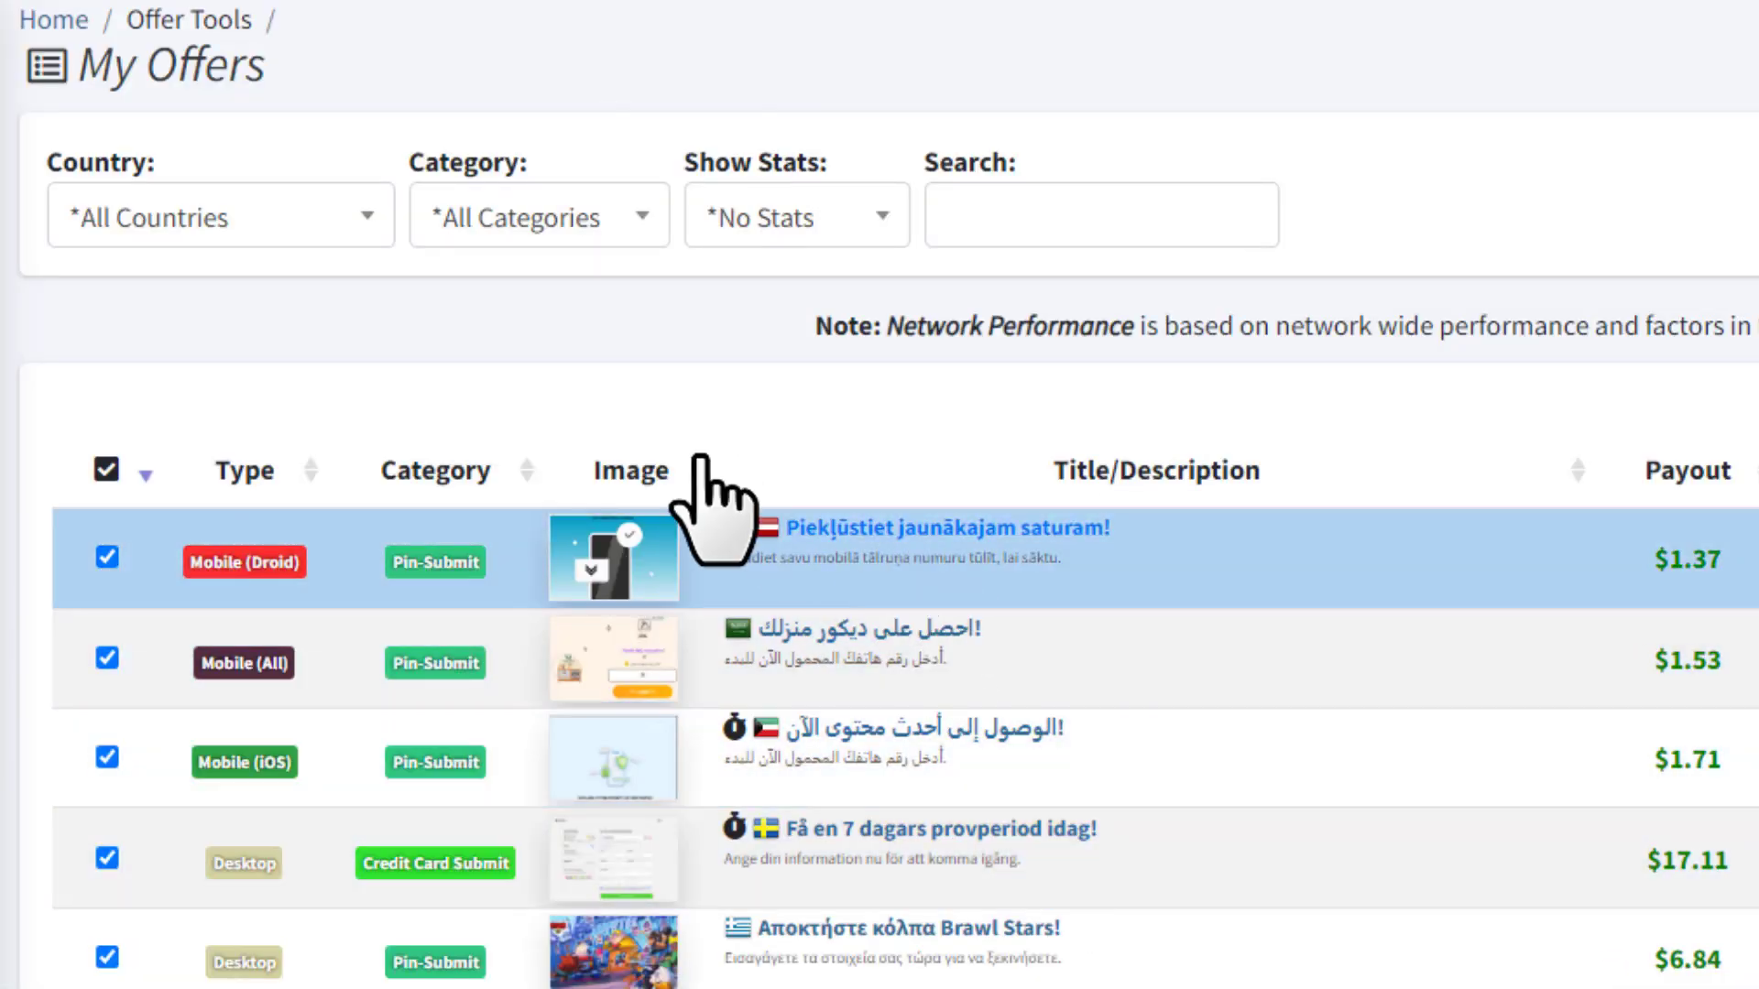
{"action": "left_click", "coordinate": [220, 230]}
{"action": "scroll", "coordinate": [224, 509], "scroll_direction": "down", "scroll_amount": 4}
{"action": "scroll", "coordinate": [228, 523], "scroll_direction": "up", "scroll_amount": 2}
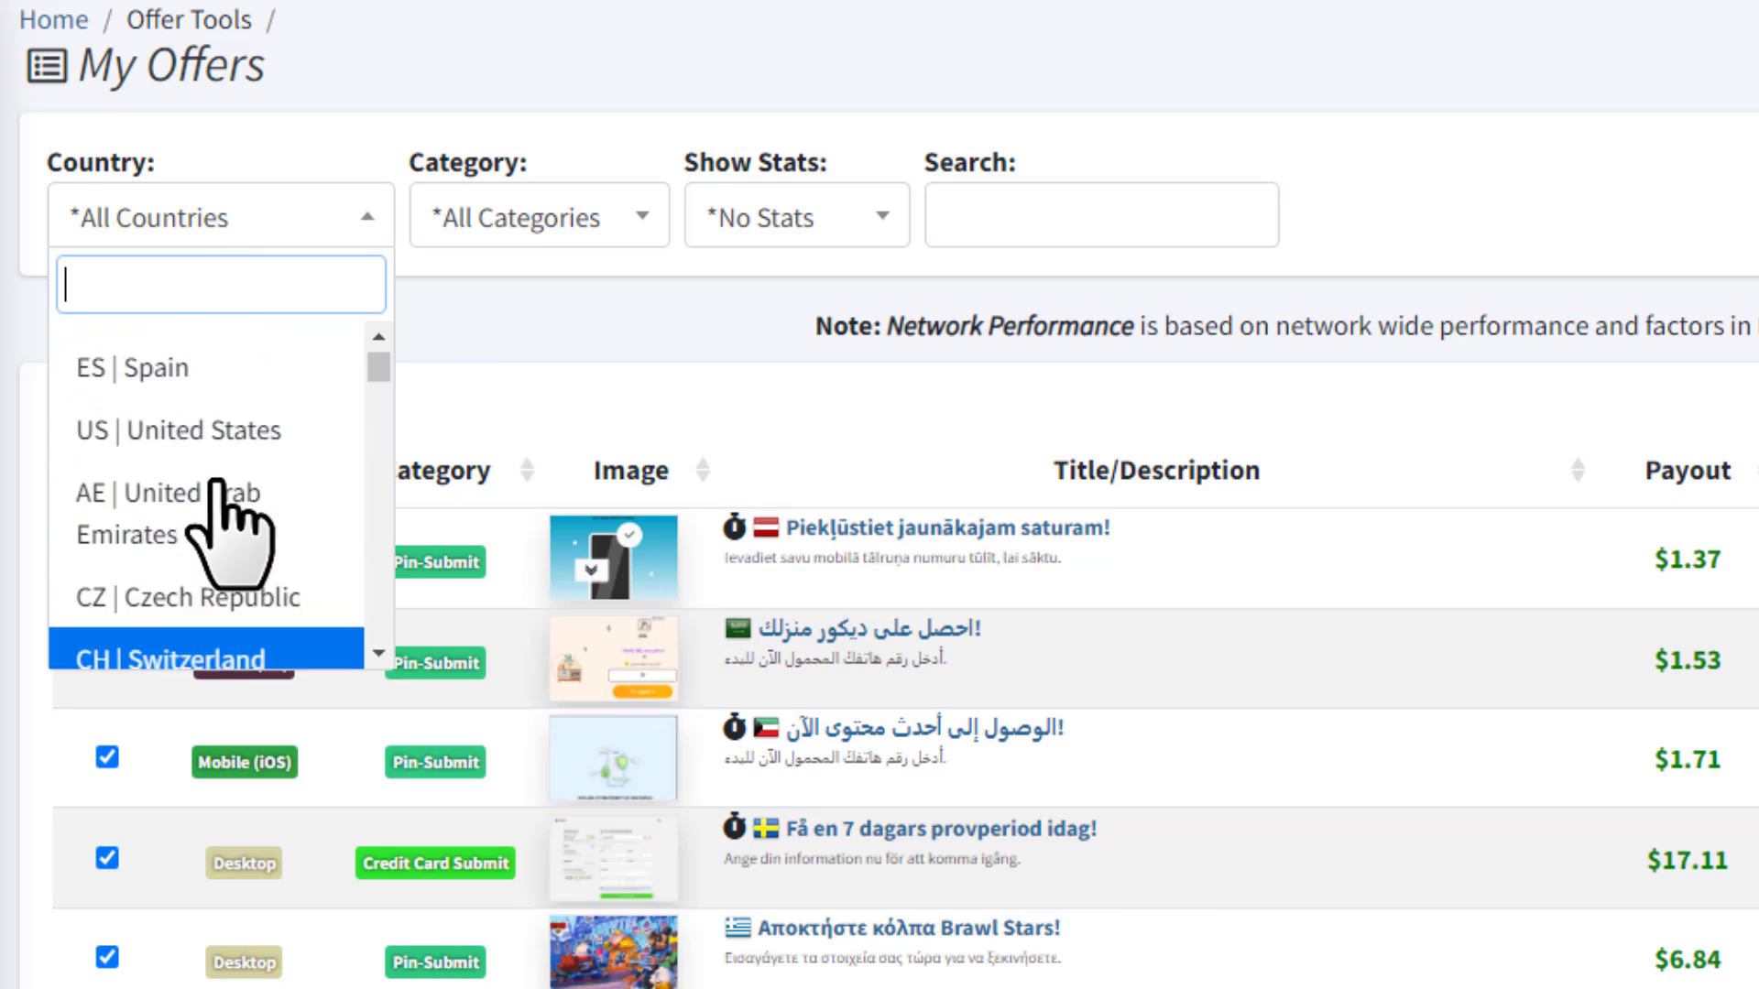
{"action": "left_click", "coordinate": [197, 431]}
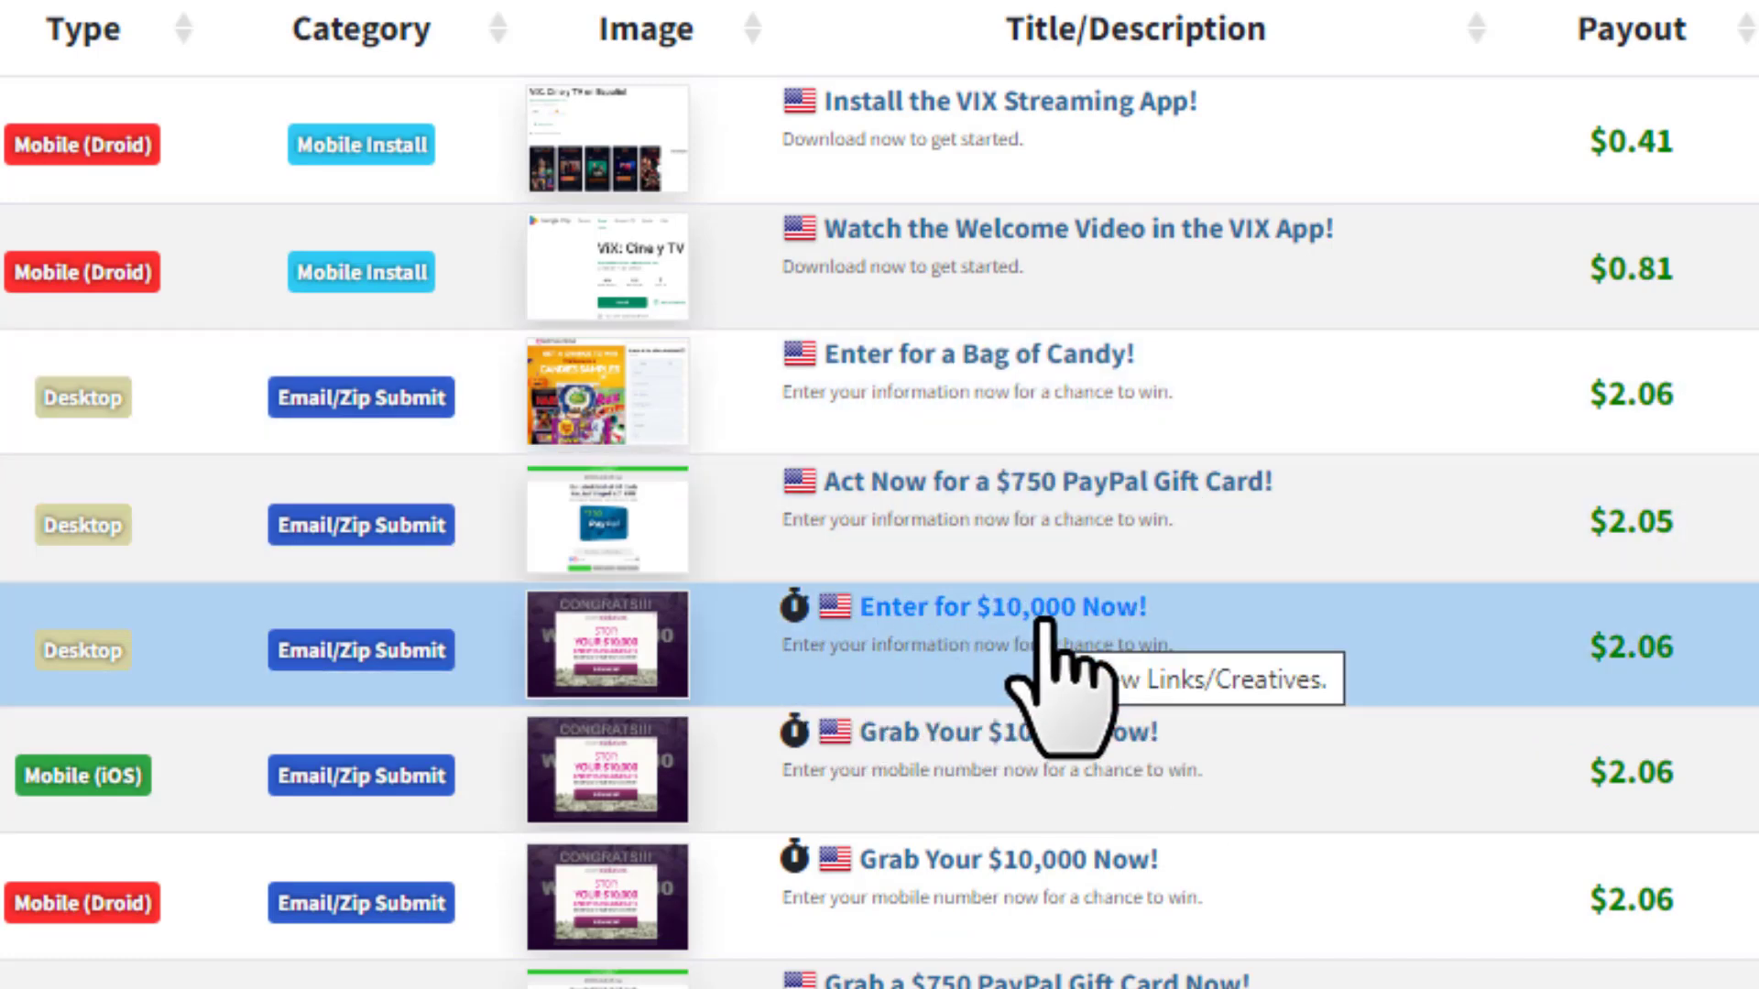
Open the 'Enter for $10,000 Now!' offer details and select its title
{"action": "left_click_drag", "start_coordinate": [1563, 647], "coordinate": [1681, 658]}
{"action": "left_click", "coordinate": [1681, 658]}
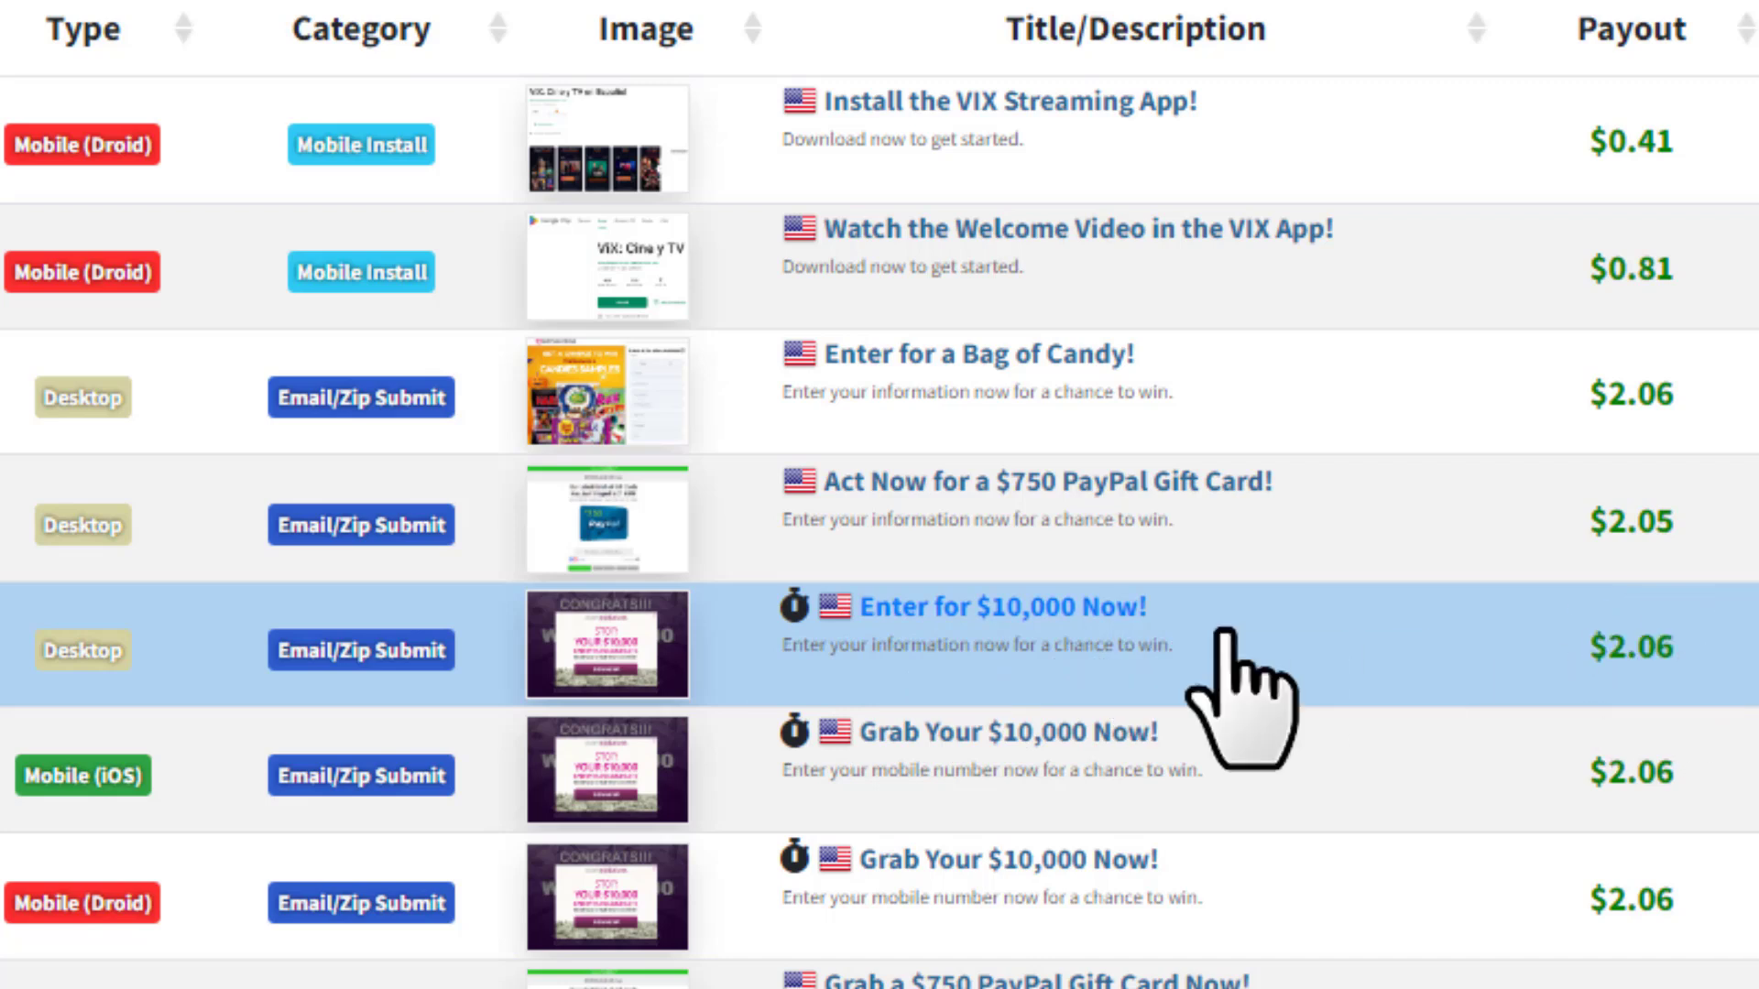
{"action": "left_click", "coordinate": [875, 607]}
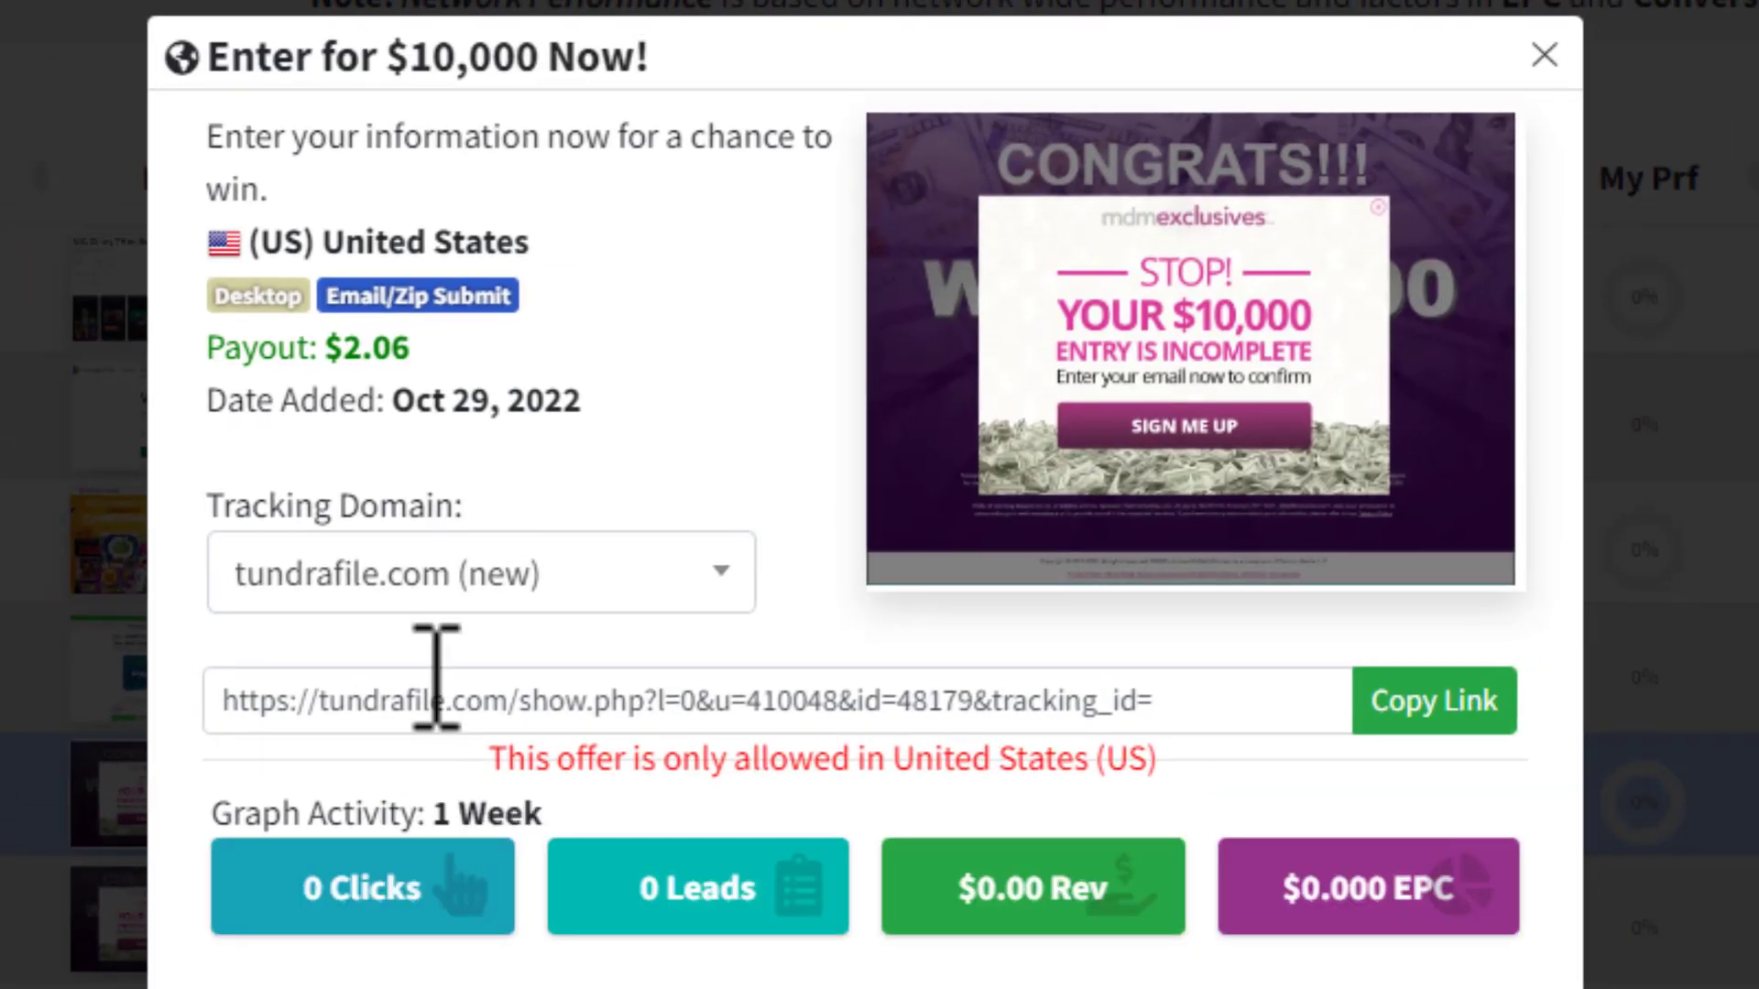
{"action": "left_click_drag", "start_coordinate": [205, 57], "coordinate": [732, 62]}
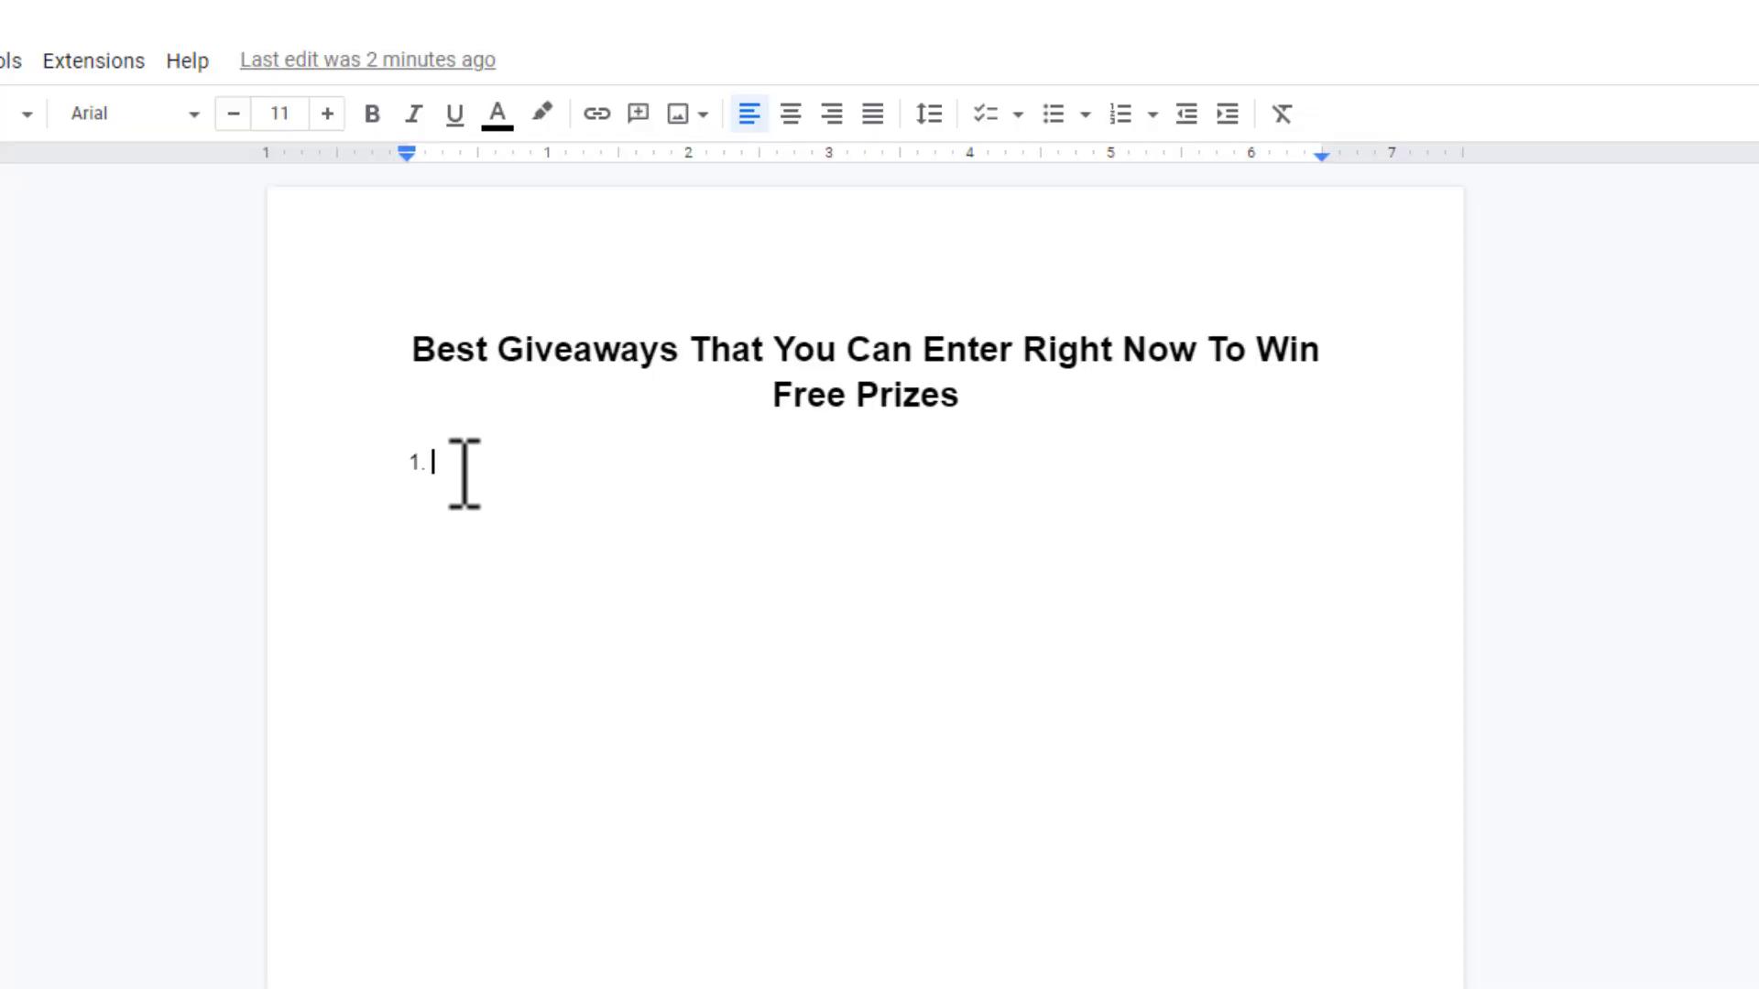
Paste the offer title into item 1, replacing 'for' with 'And Grab Your'
{"action": "type", "text": "Enter for $10,000 Now!"}
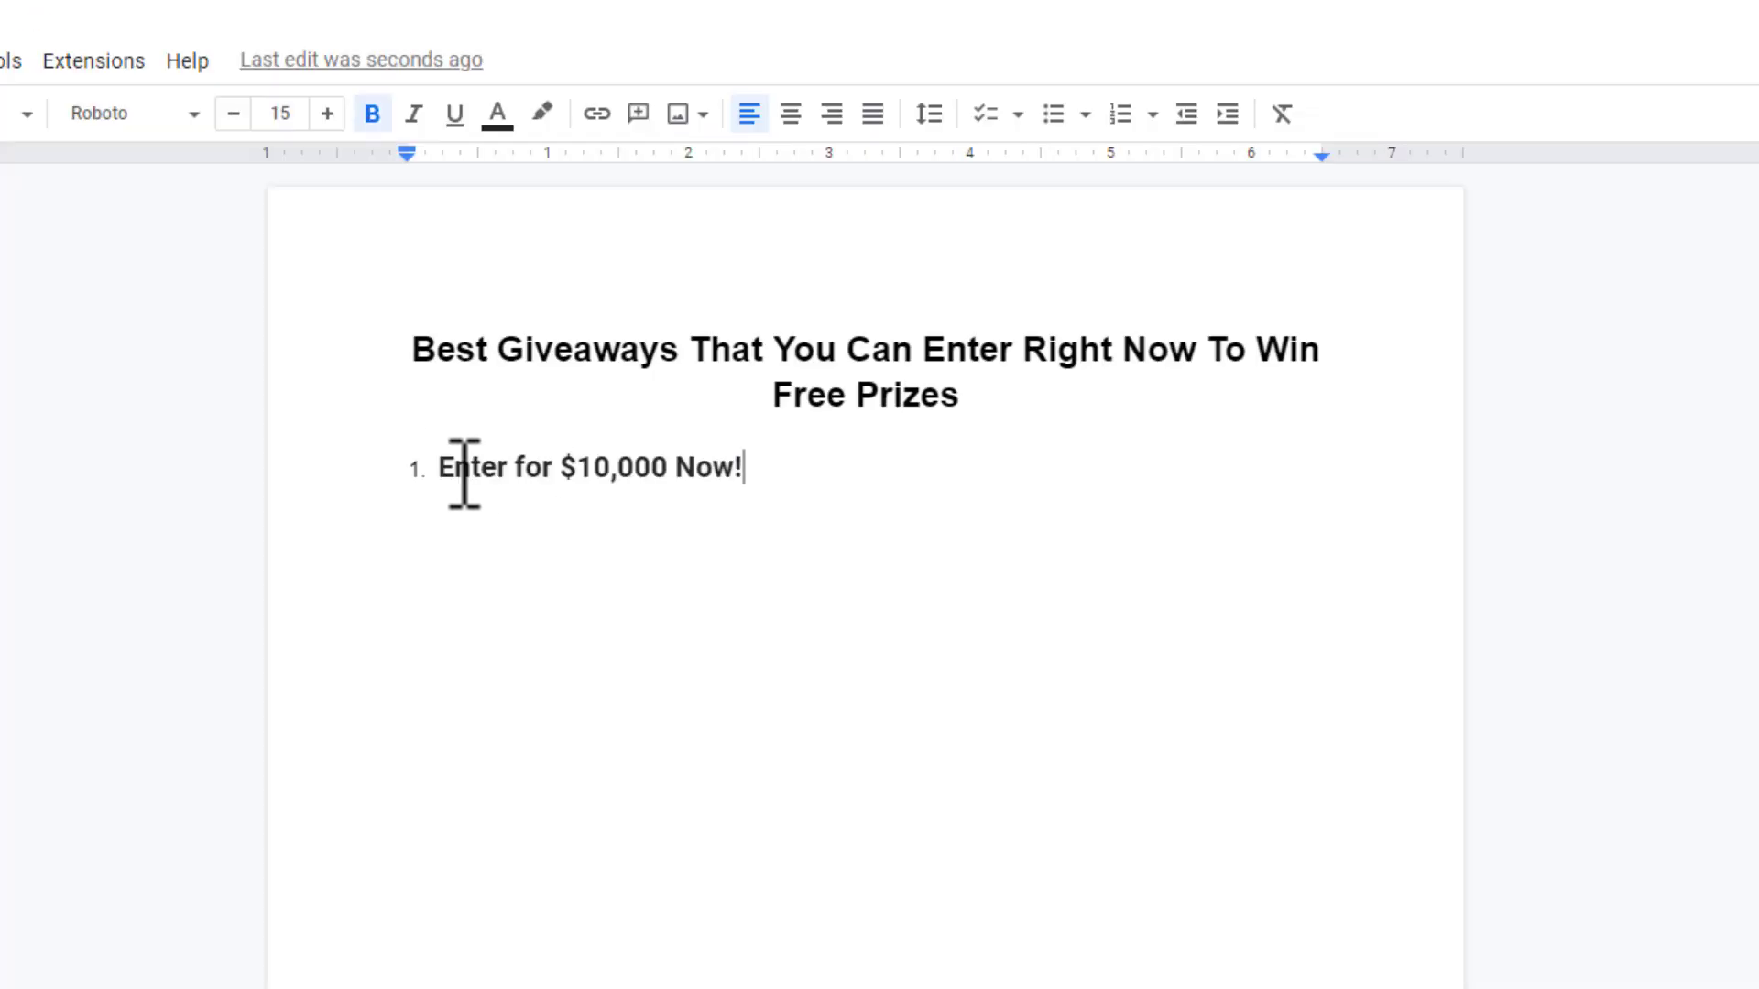
{"action": "double_click", "coordinate": [536, 468]}
{"action": "type", "text": "And G"}
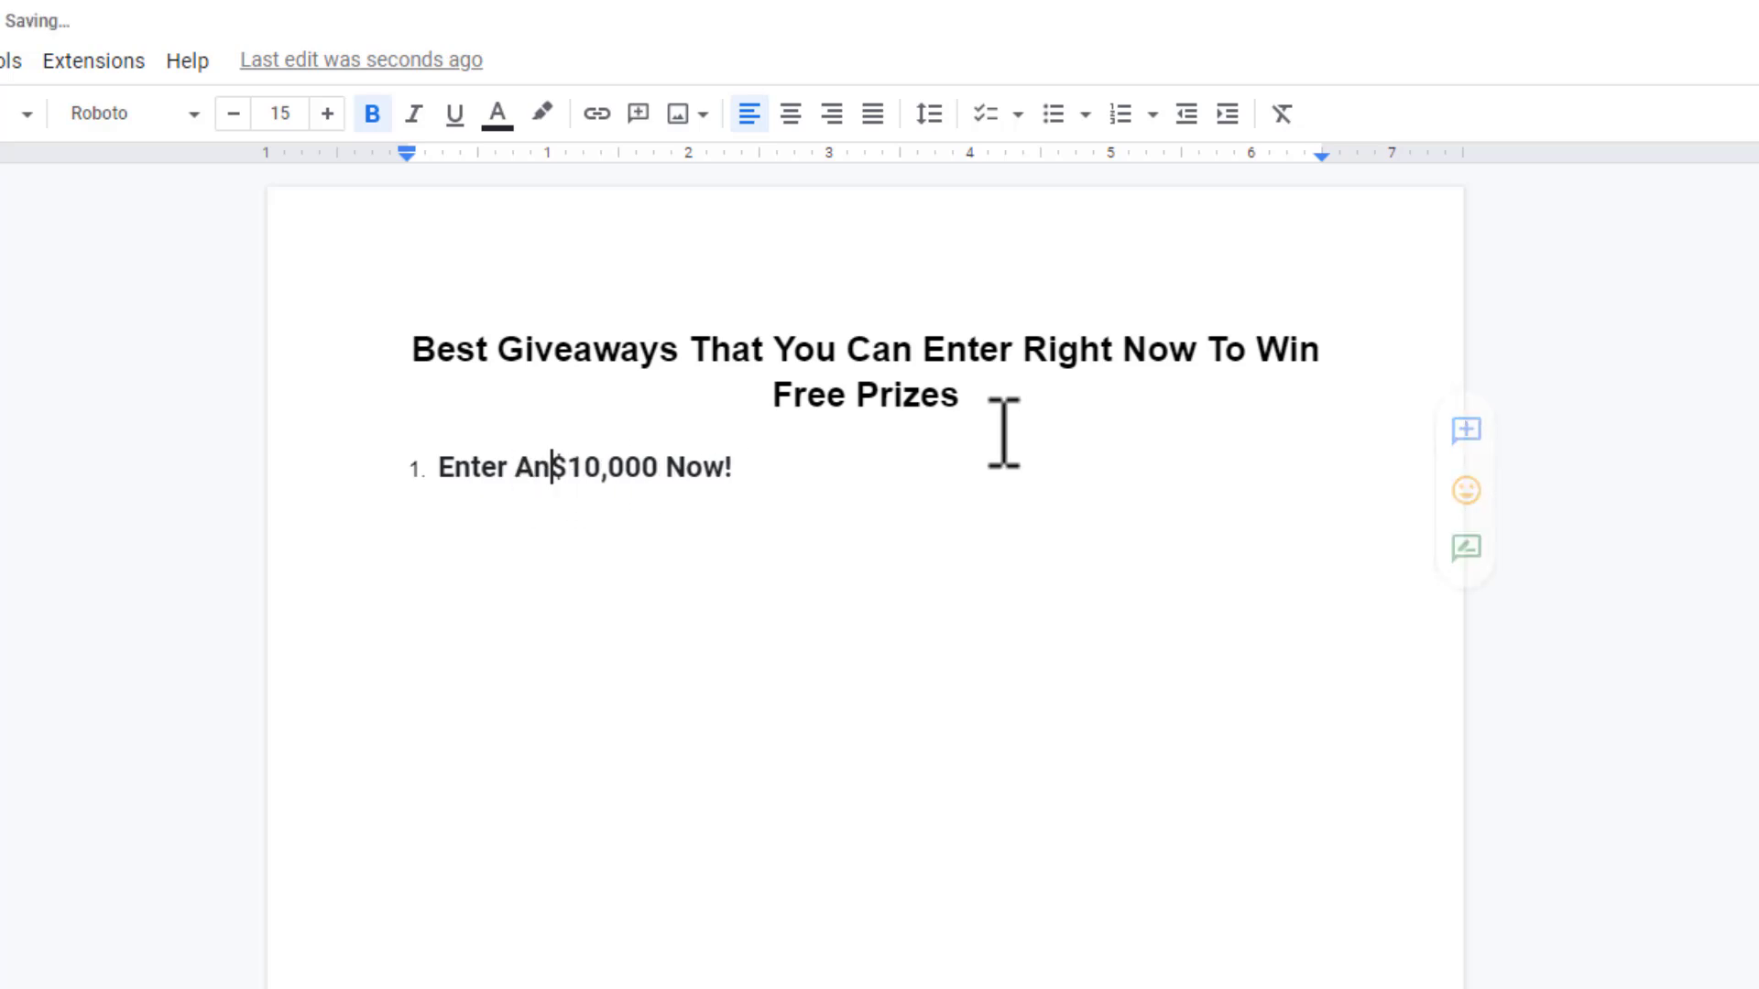
{"action": "type", "text": "rab Your"}
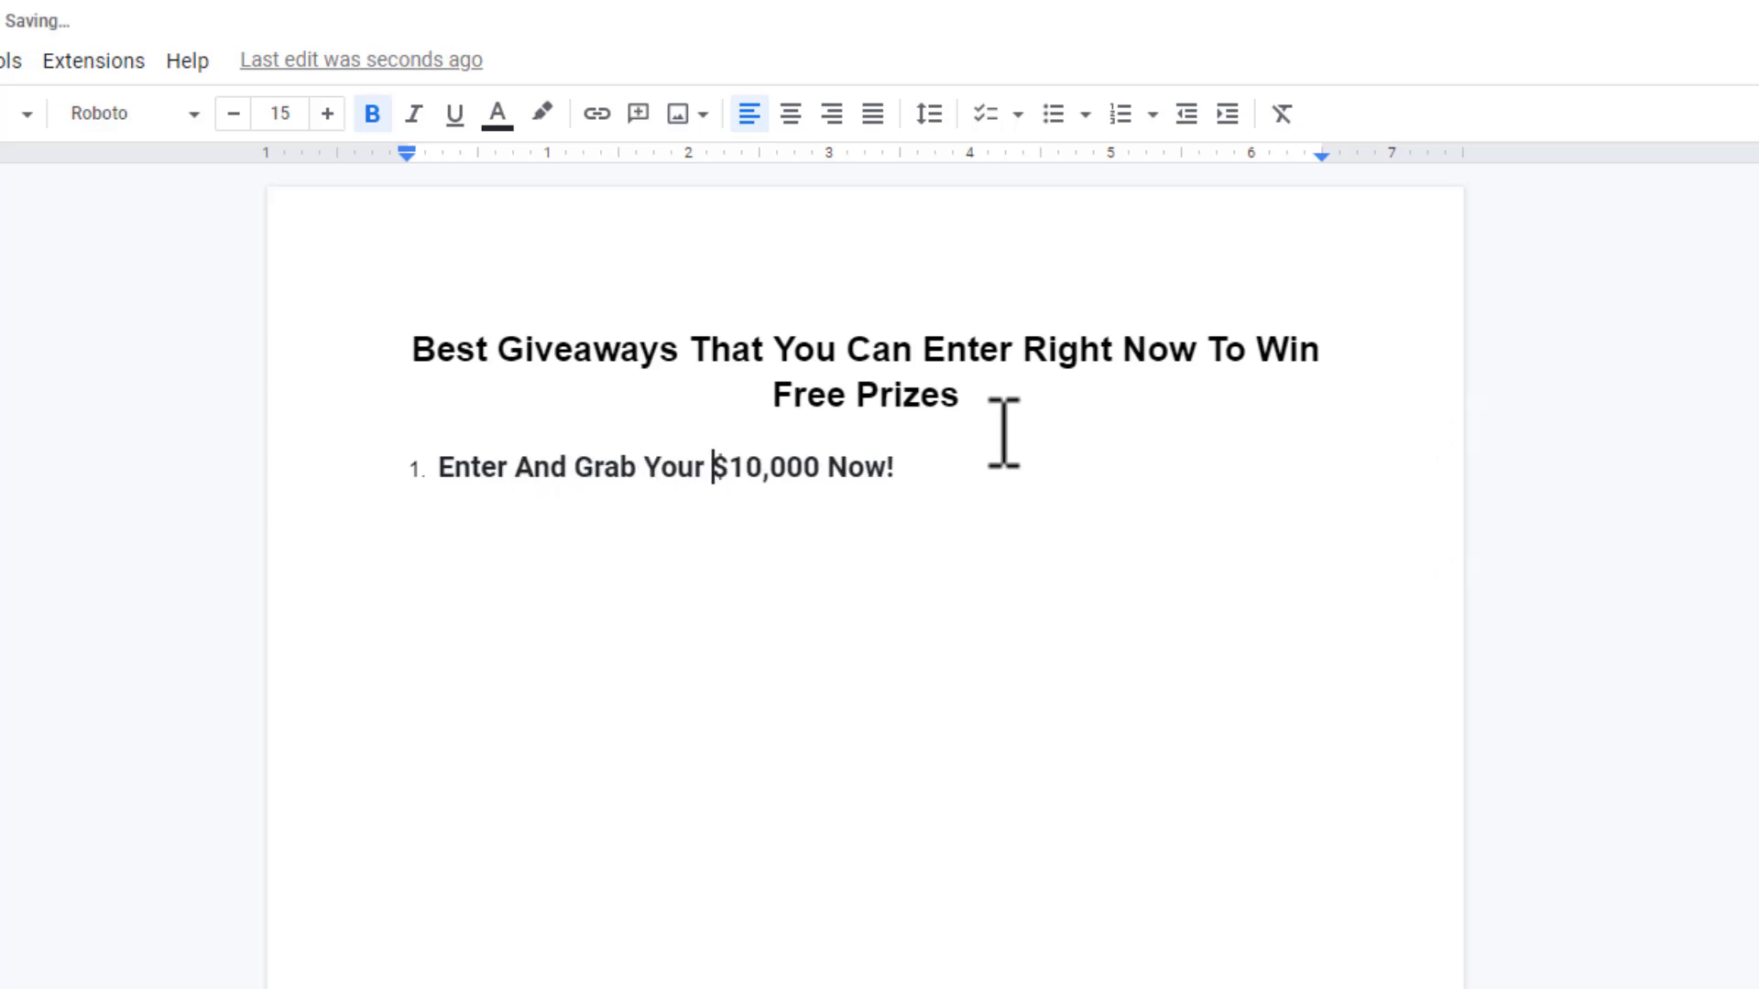
Make item 1 bold at 14 pt and insert an empty line above it
{"action": "left_click_drag", "start_coordinate": [919, 470], "coordinate": [358, 471]}
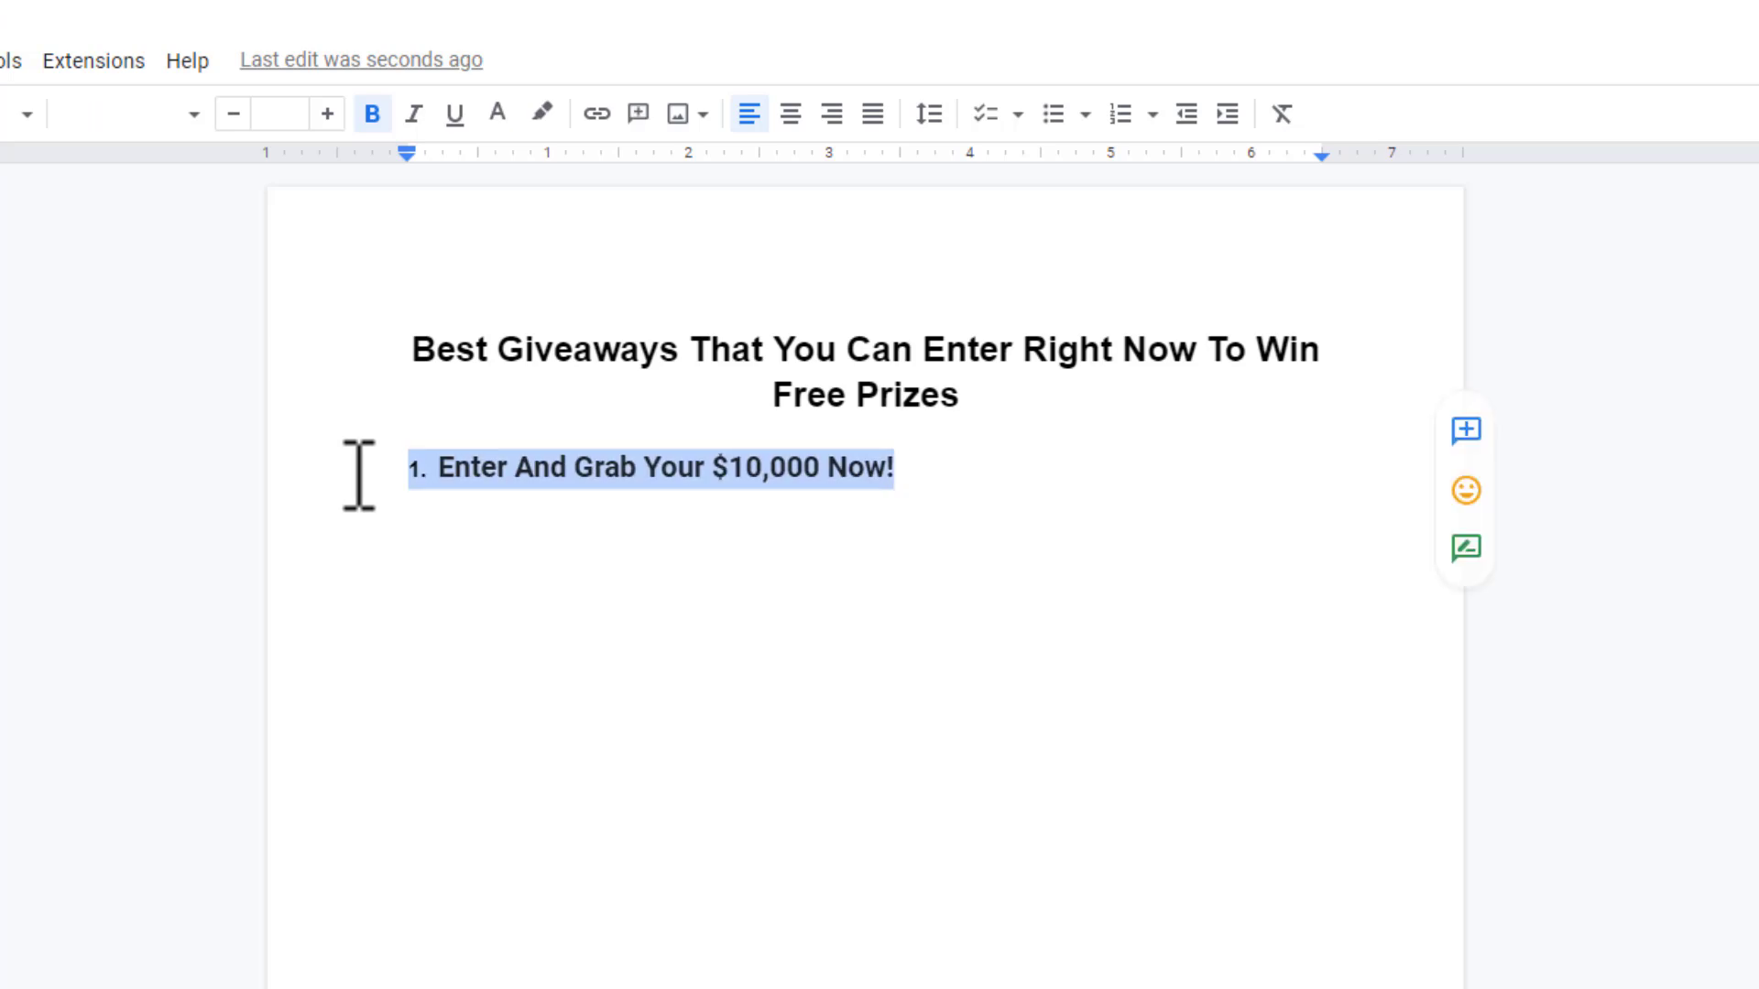
{"action": "left_click", "coordinate": [372, 114]}
{"action": "left_click", "coordinate": [372, 114]}
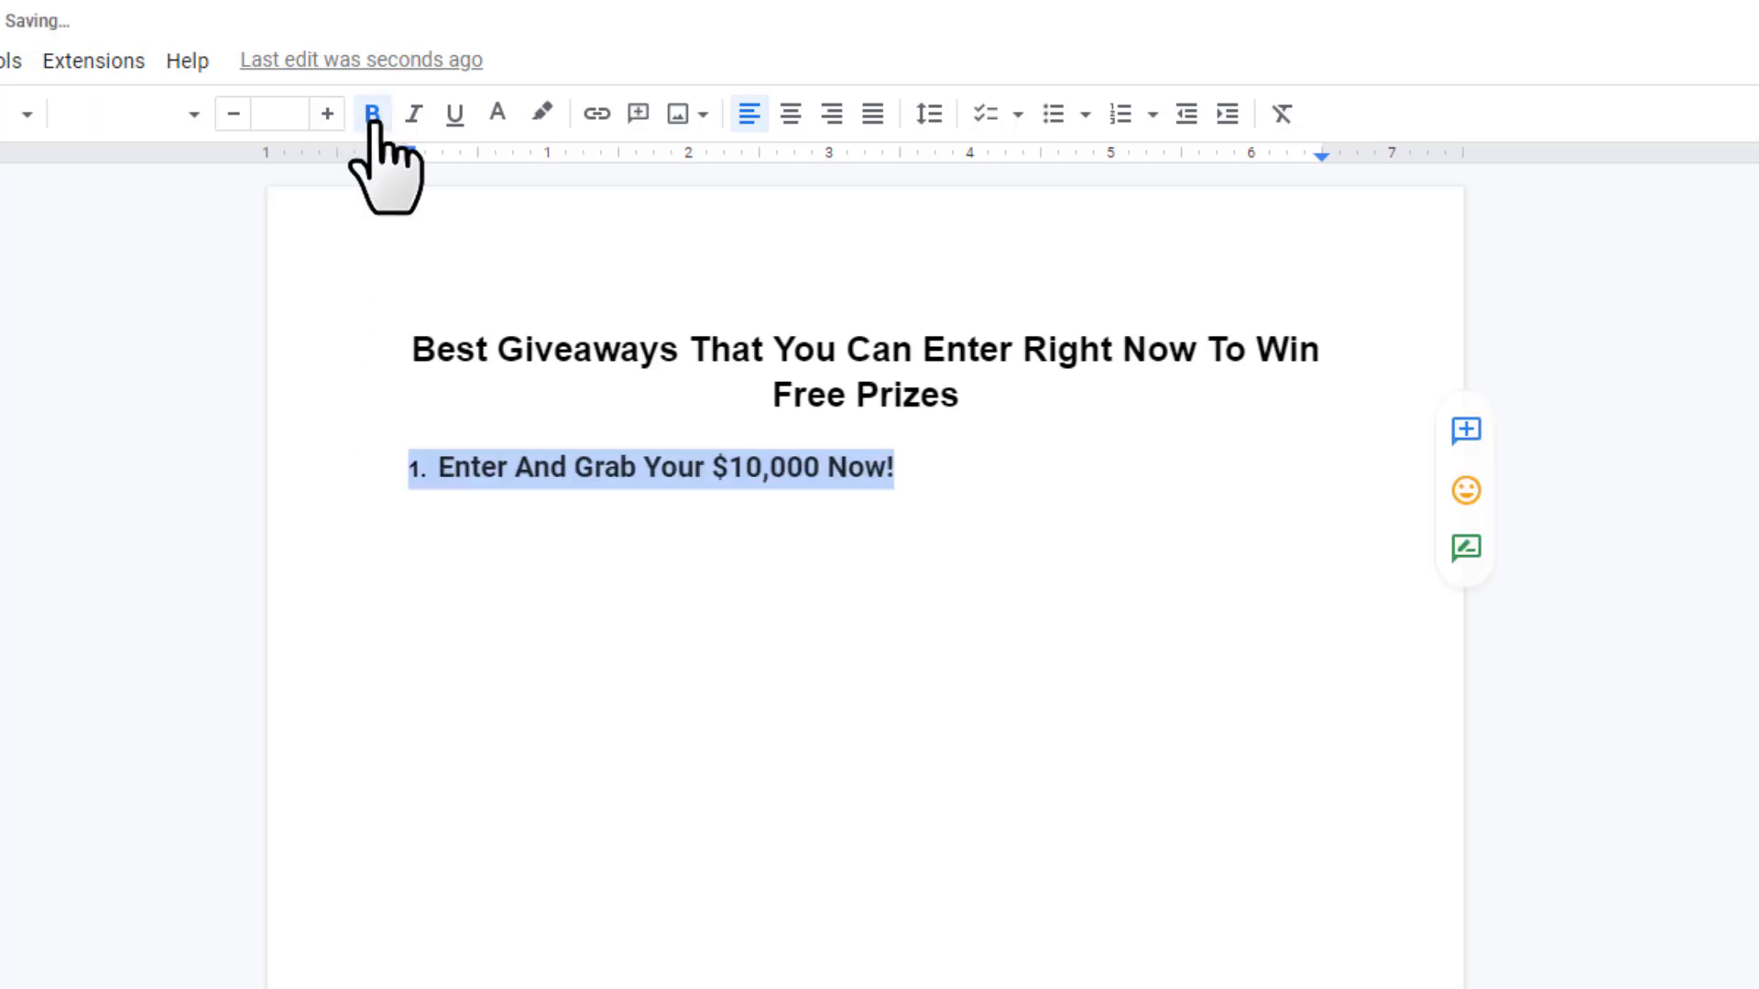
{"action": "left_click", "coordinate": [295, 119]}
{"action": "key", "text": "Return"}
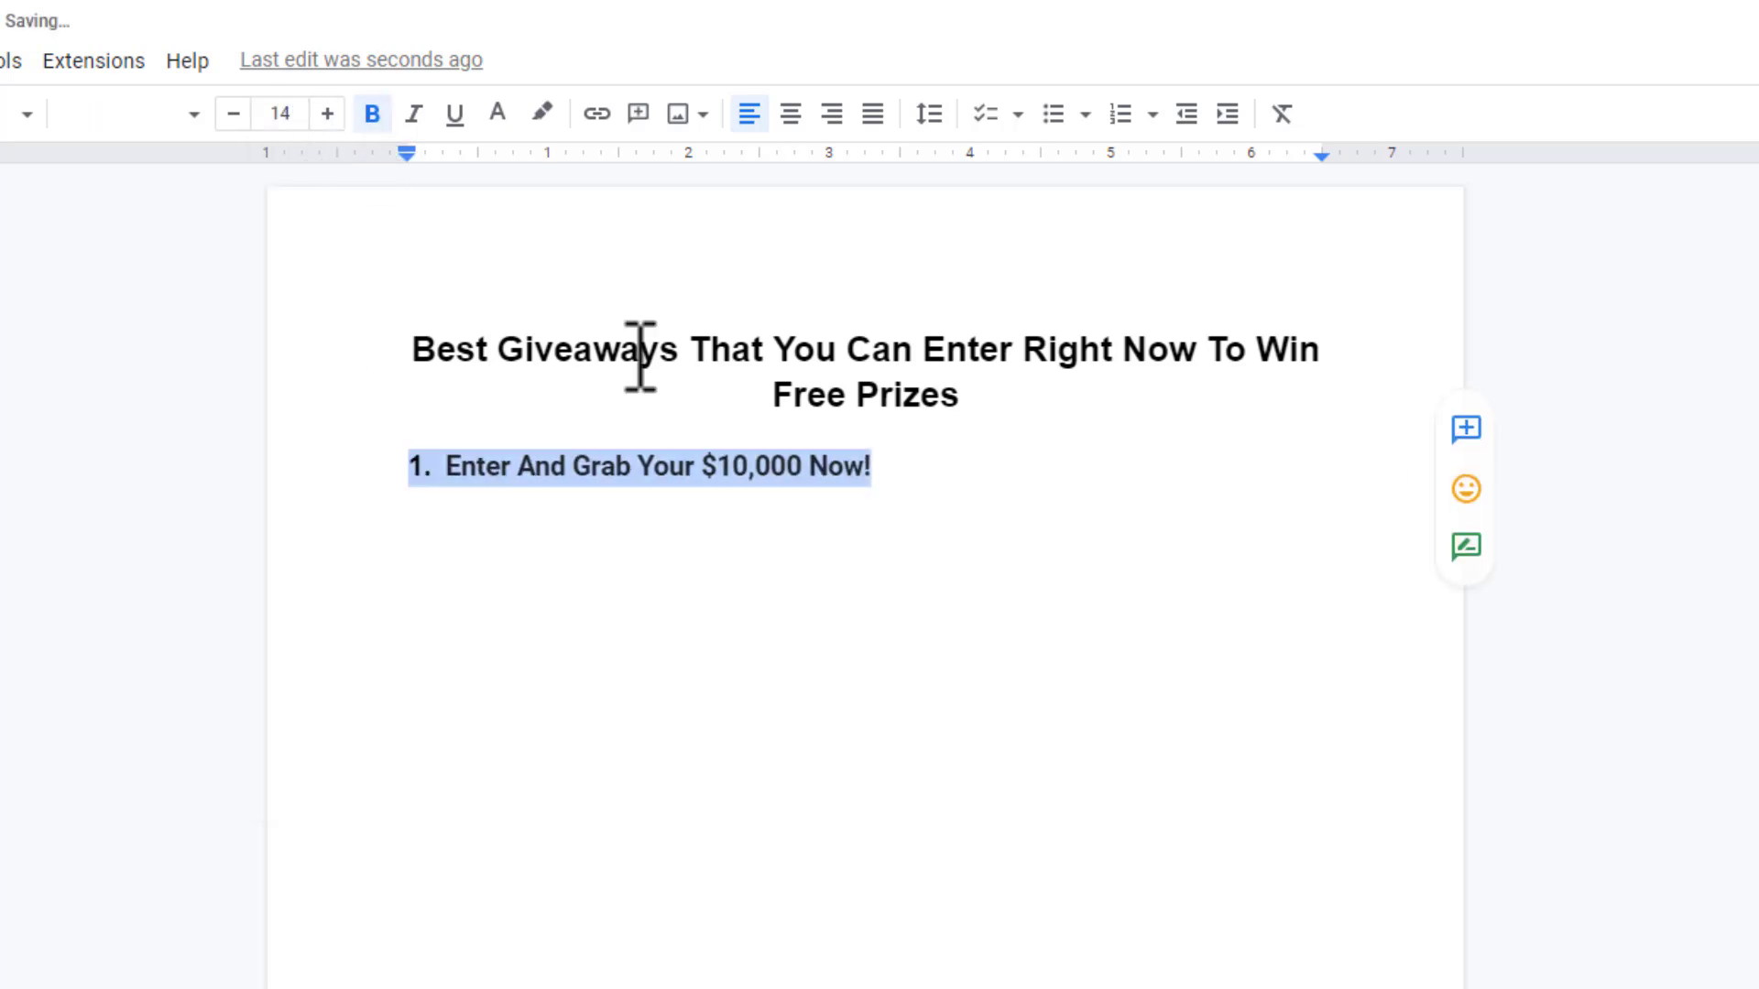
{"action": "left_click", "coordinate": [954, 448]}
{"action": "left_click", "coordinate": [953, 444]}
{"action": "key", "text": "Return"}
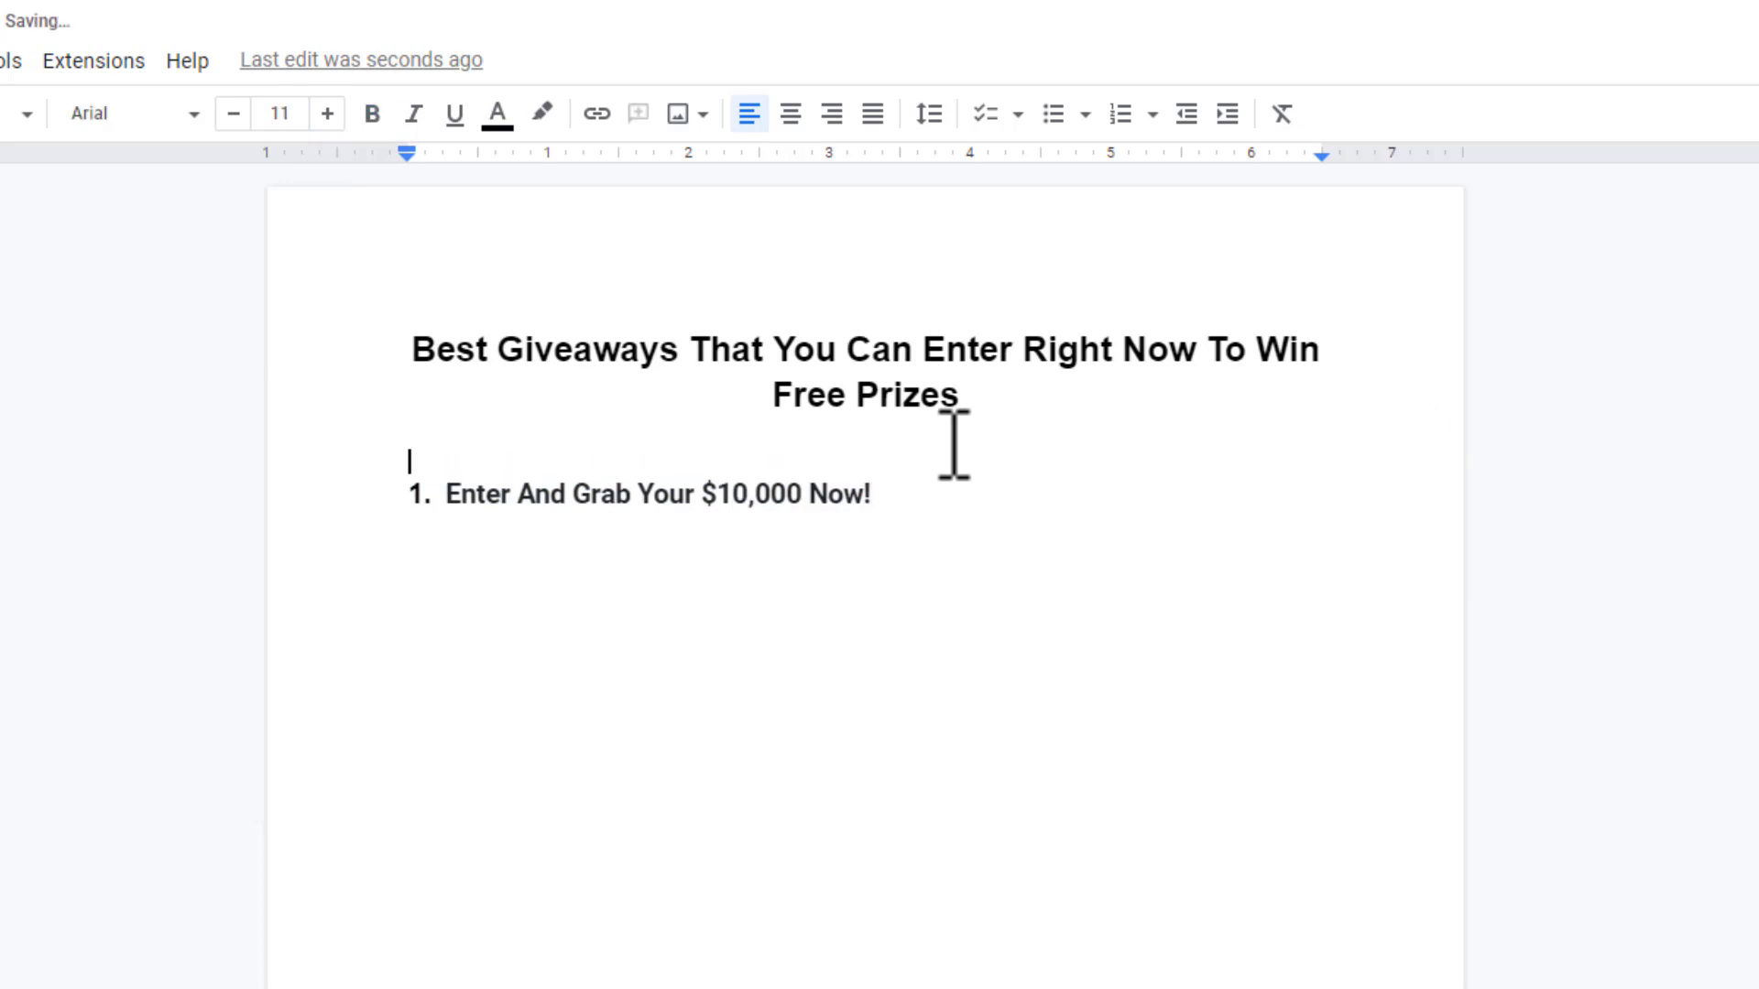
{"action": "left_click", "coordinate": [1039, 534]}
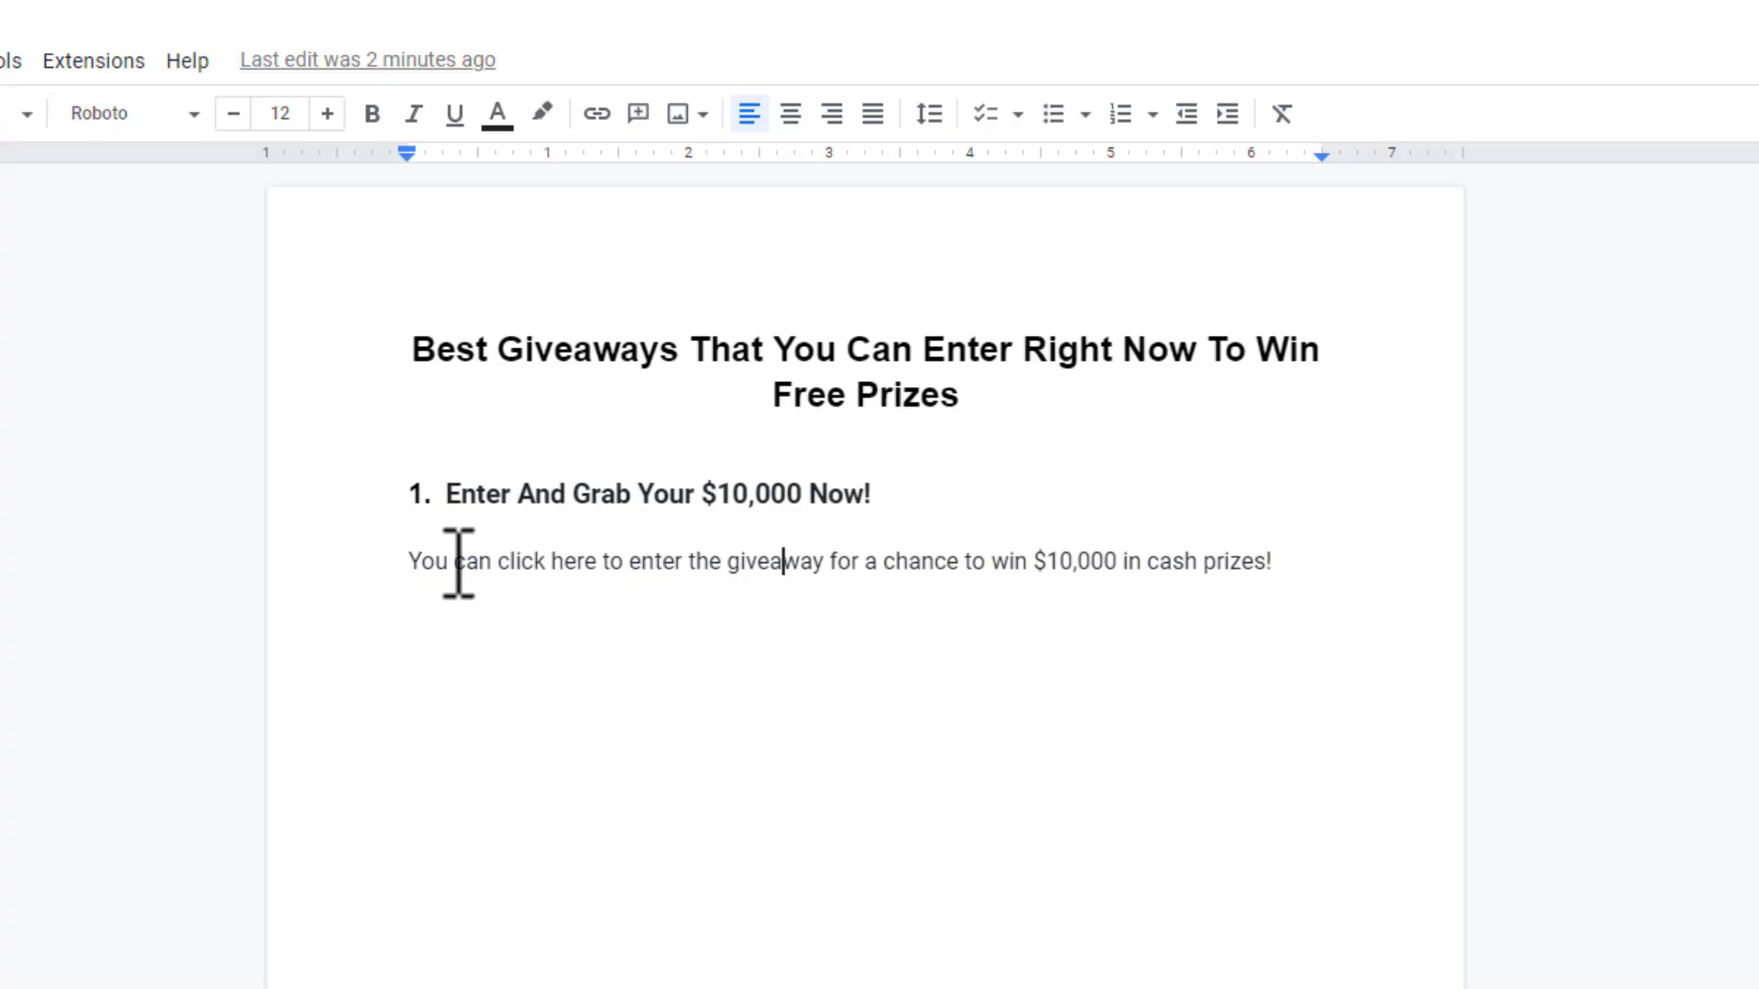
Check the $10,000 description sentence under item 1 and begin linking its words 'click here'
{"action": "left_click_drag", "start_coordinate": [409, 560], "coordinate": [1295, 573]}
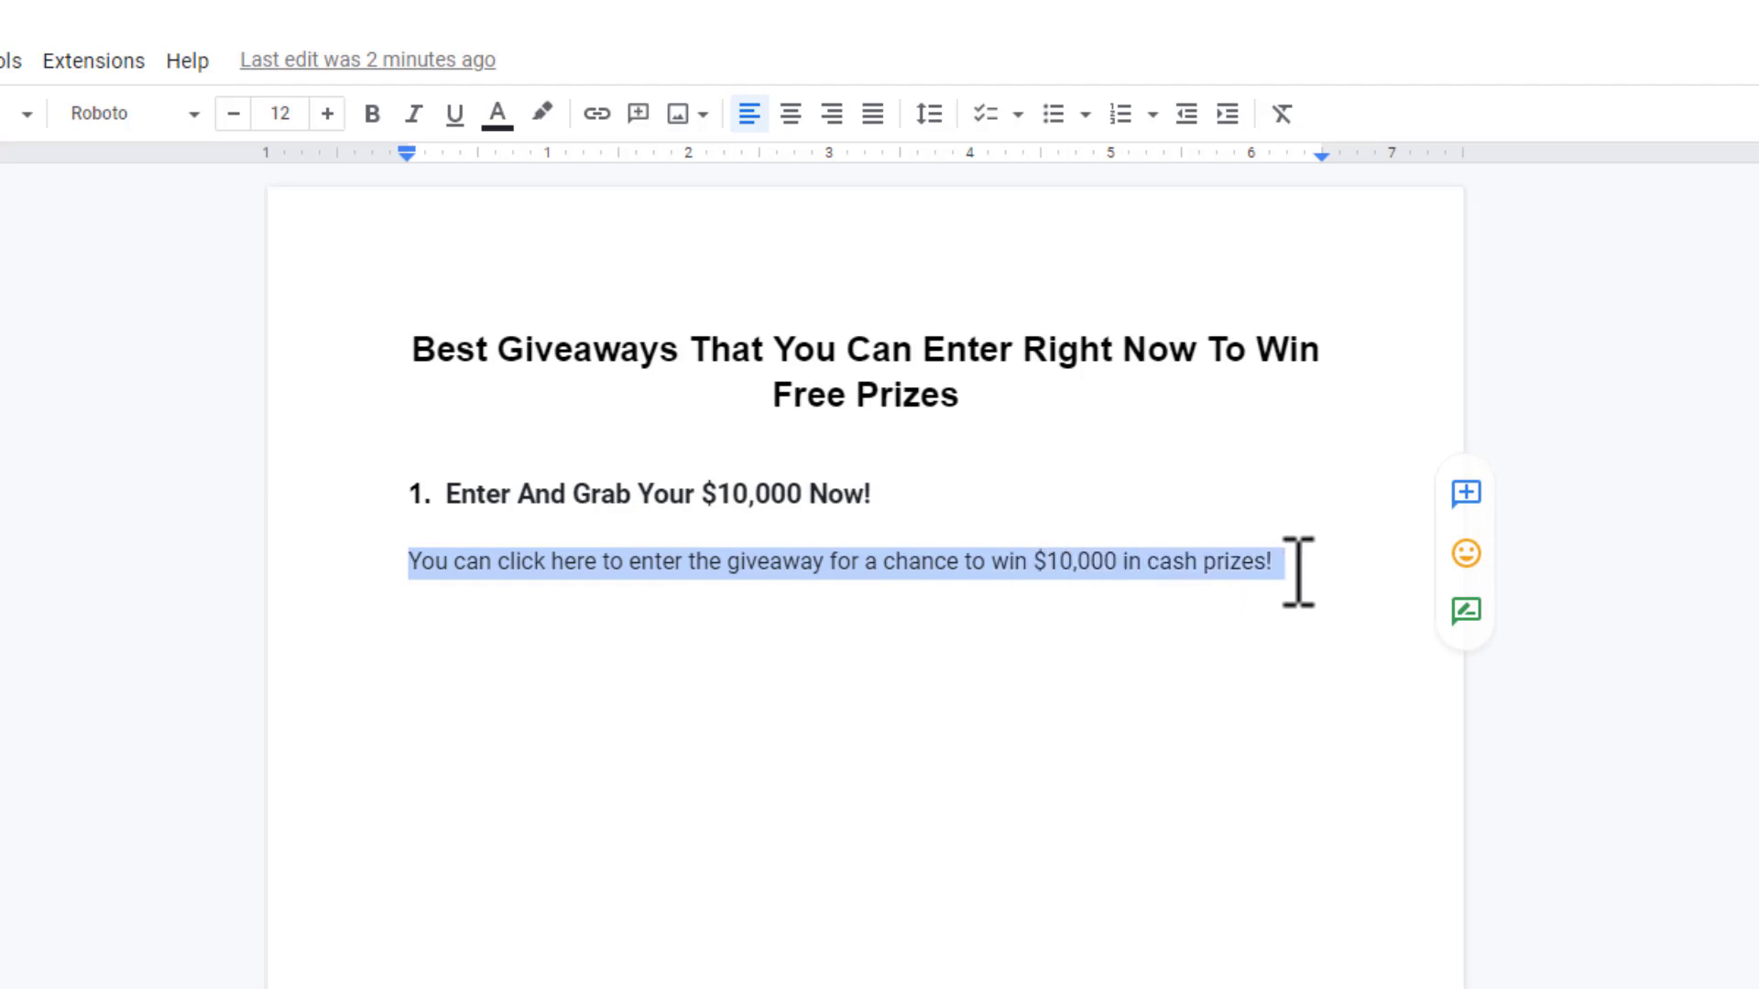
{"action": "left_click", "coordinate": [1298, 573]}
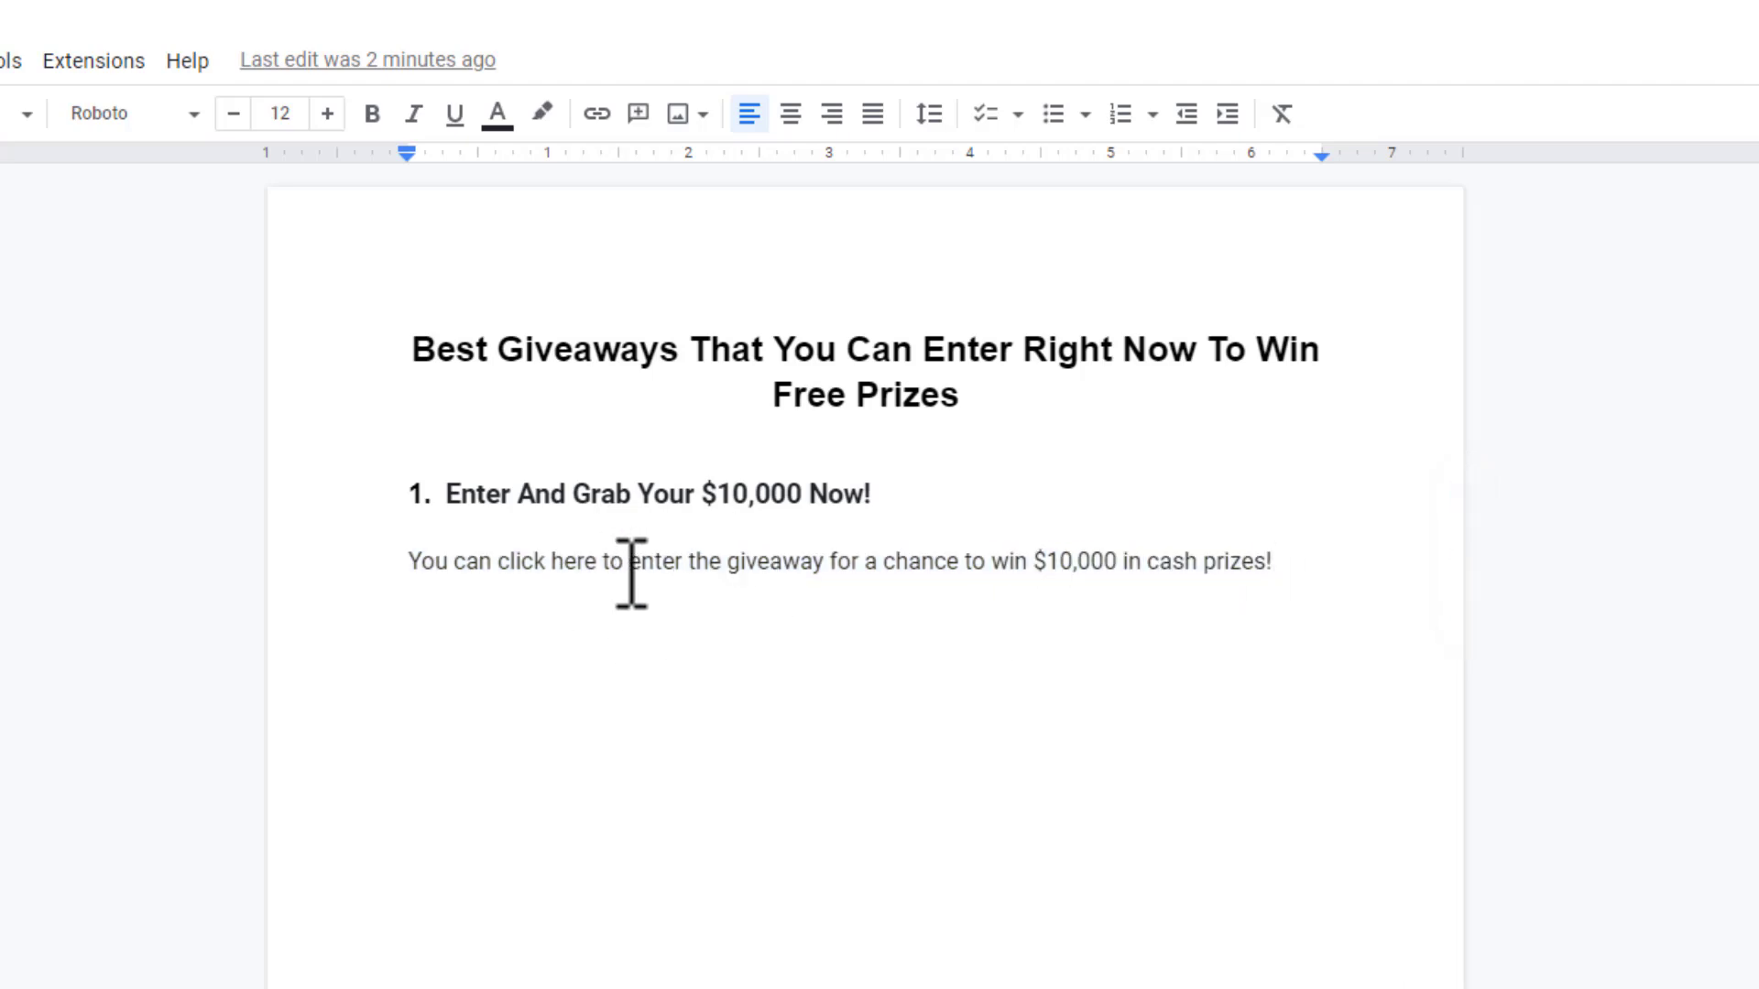
{"action": "left_click_drag", "start_coordinate": [500, 568], "coordinate": [621, 563]}
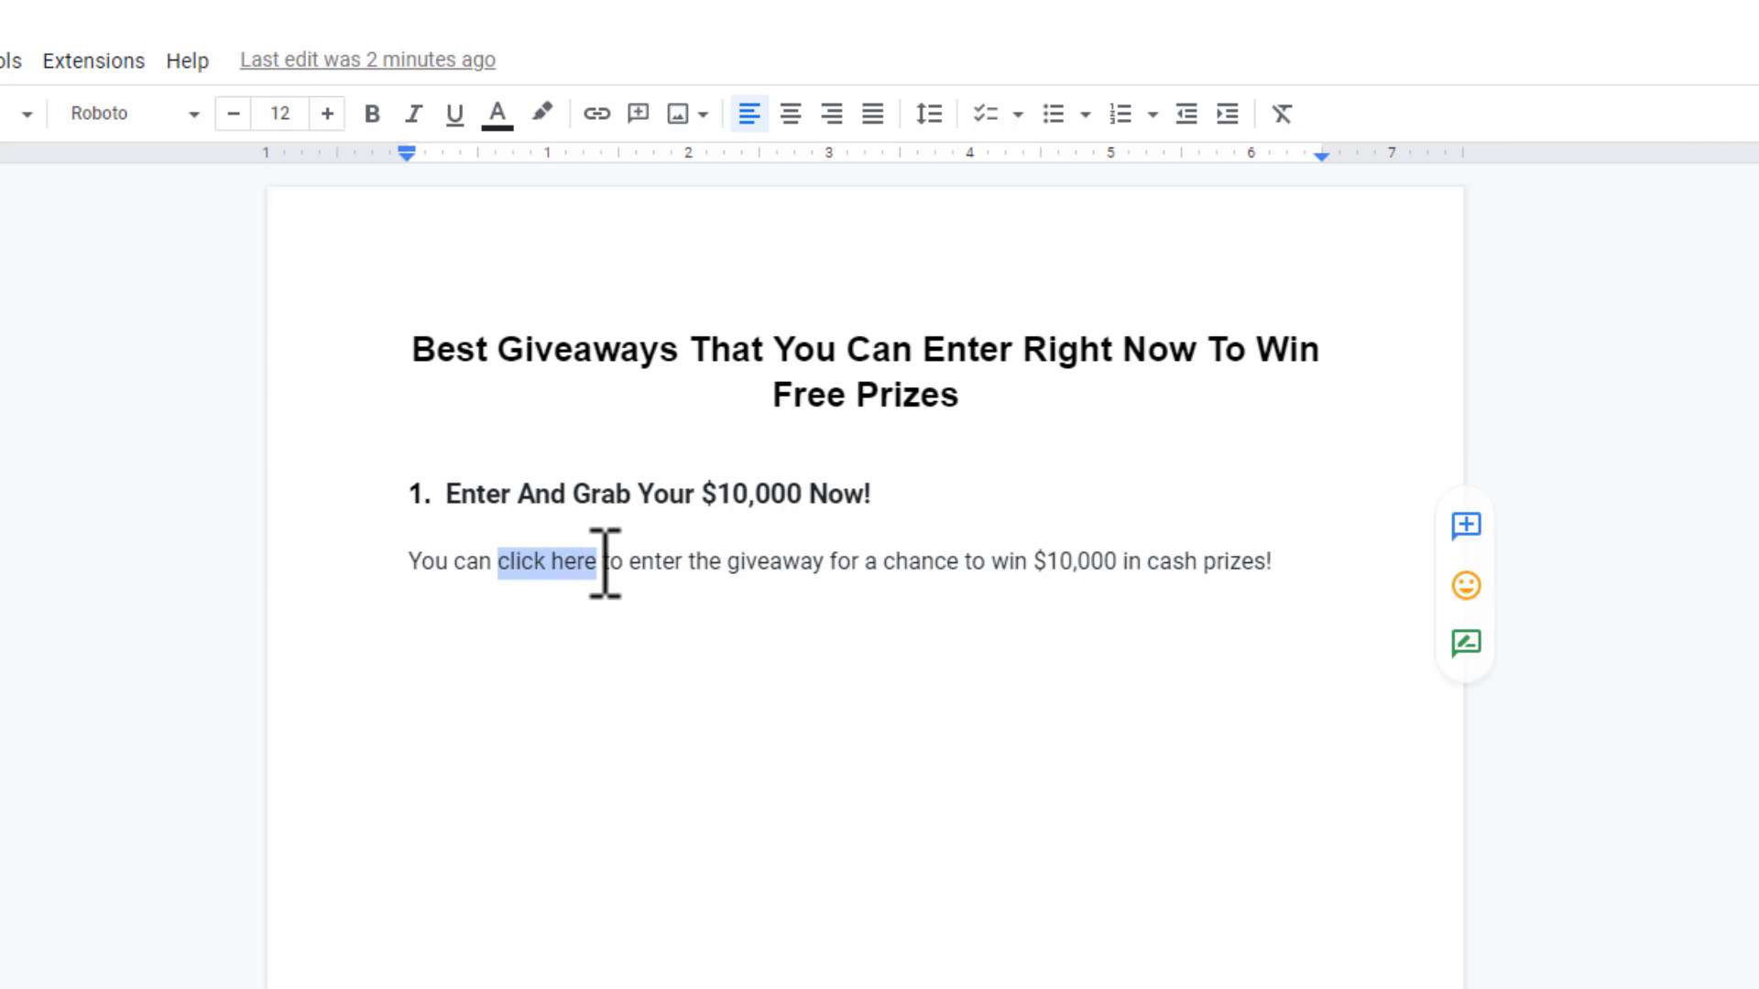
{"action": "left_click", "coordinate": [596, 113]}
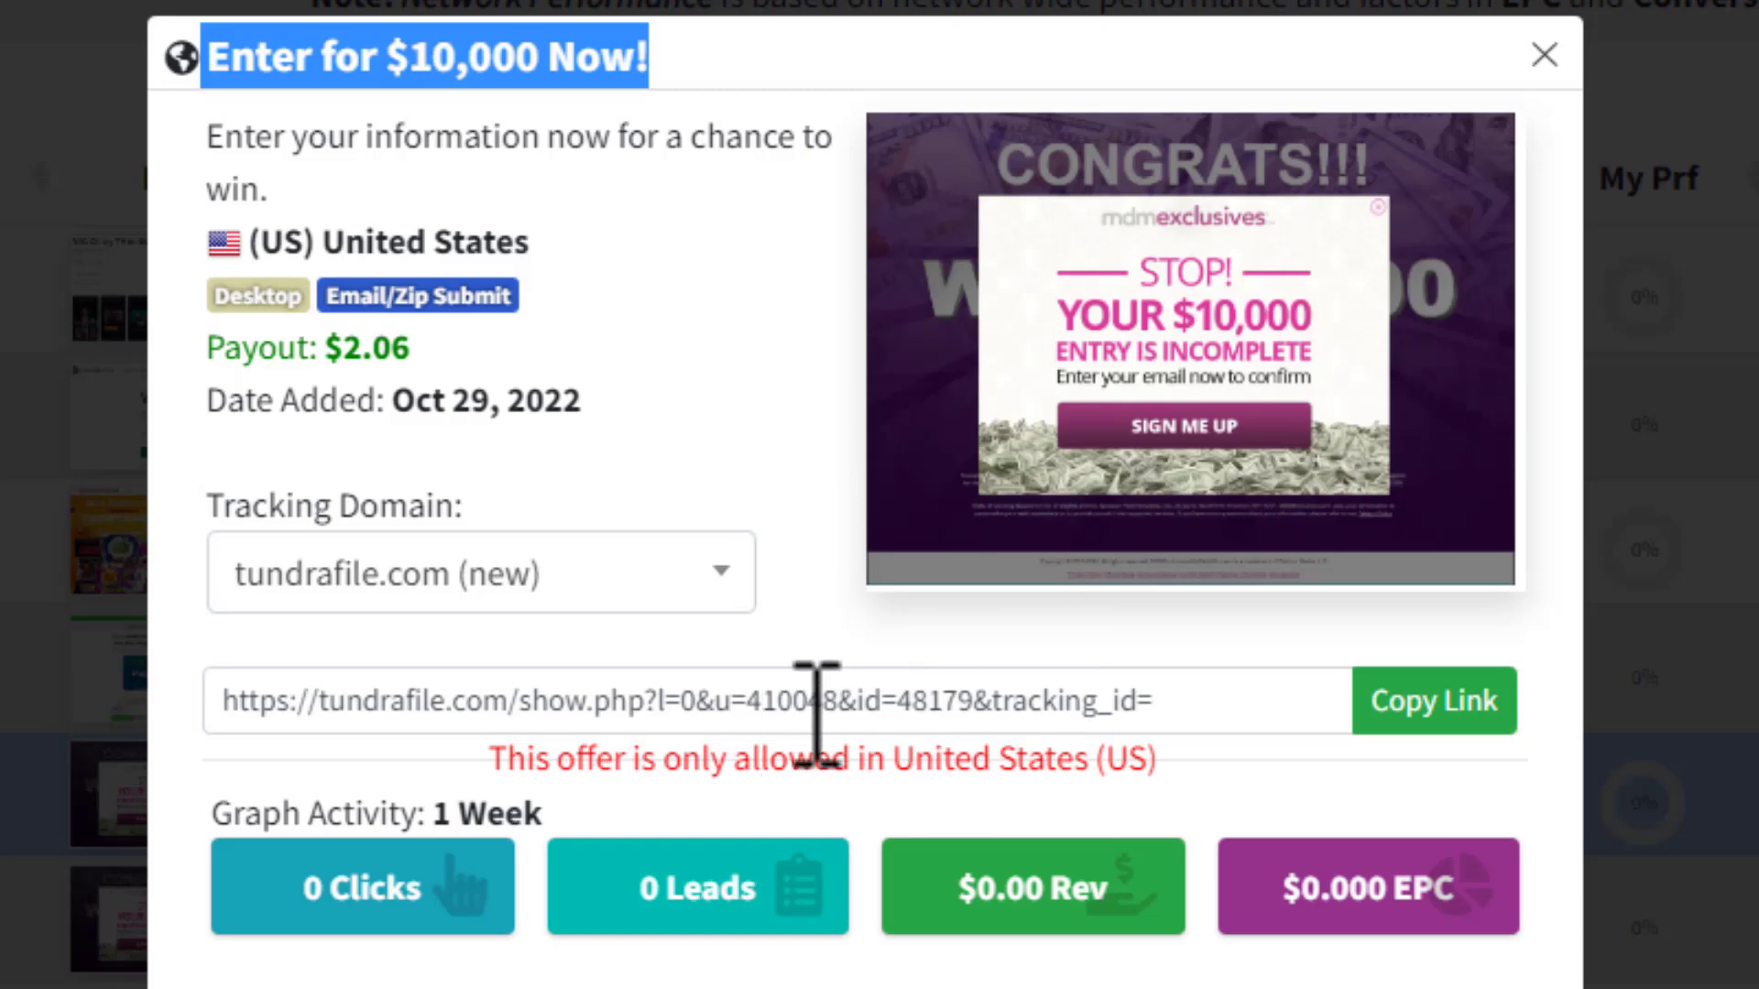
Copy the offer's tracking link in CPAGrip and paste it as the 'click here' address
{"action": "left_click", "coordinate": [1415, 707]}
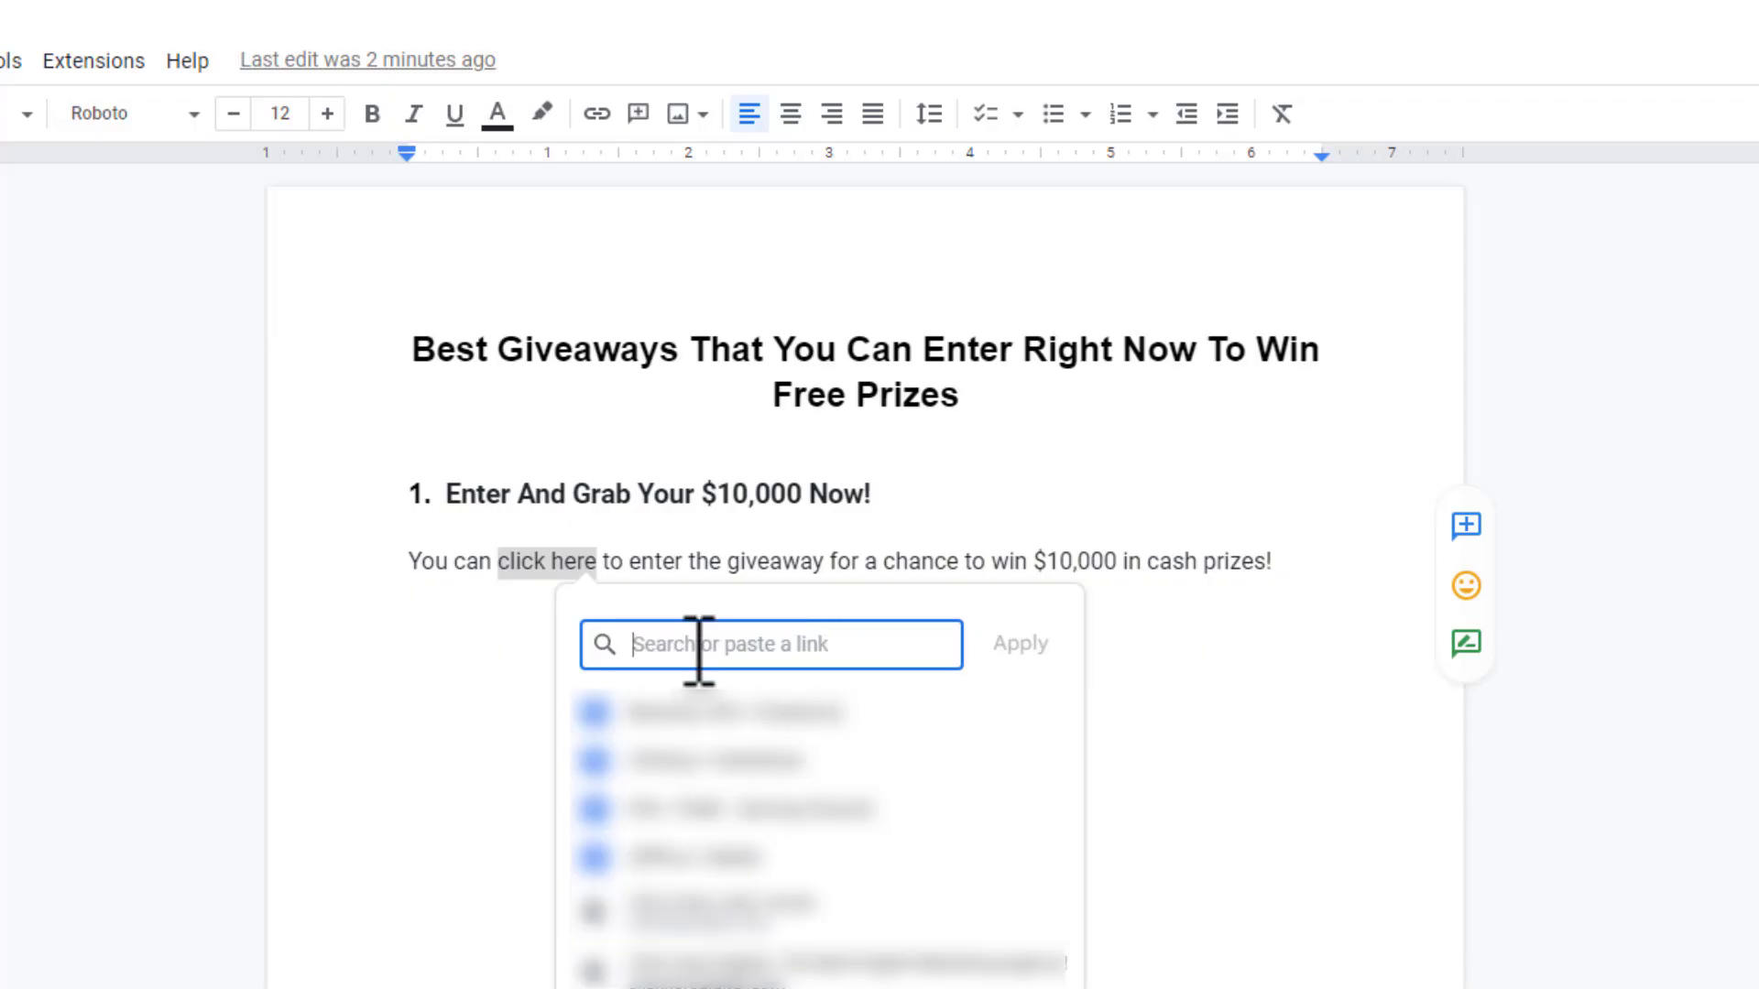
{"action": "type", "text": "https://tundrafile.com/show.php?l=0&u=410048&id=48179&tracking_id="}
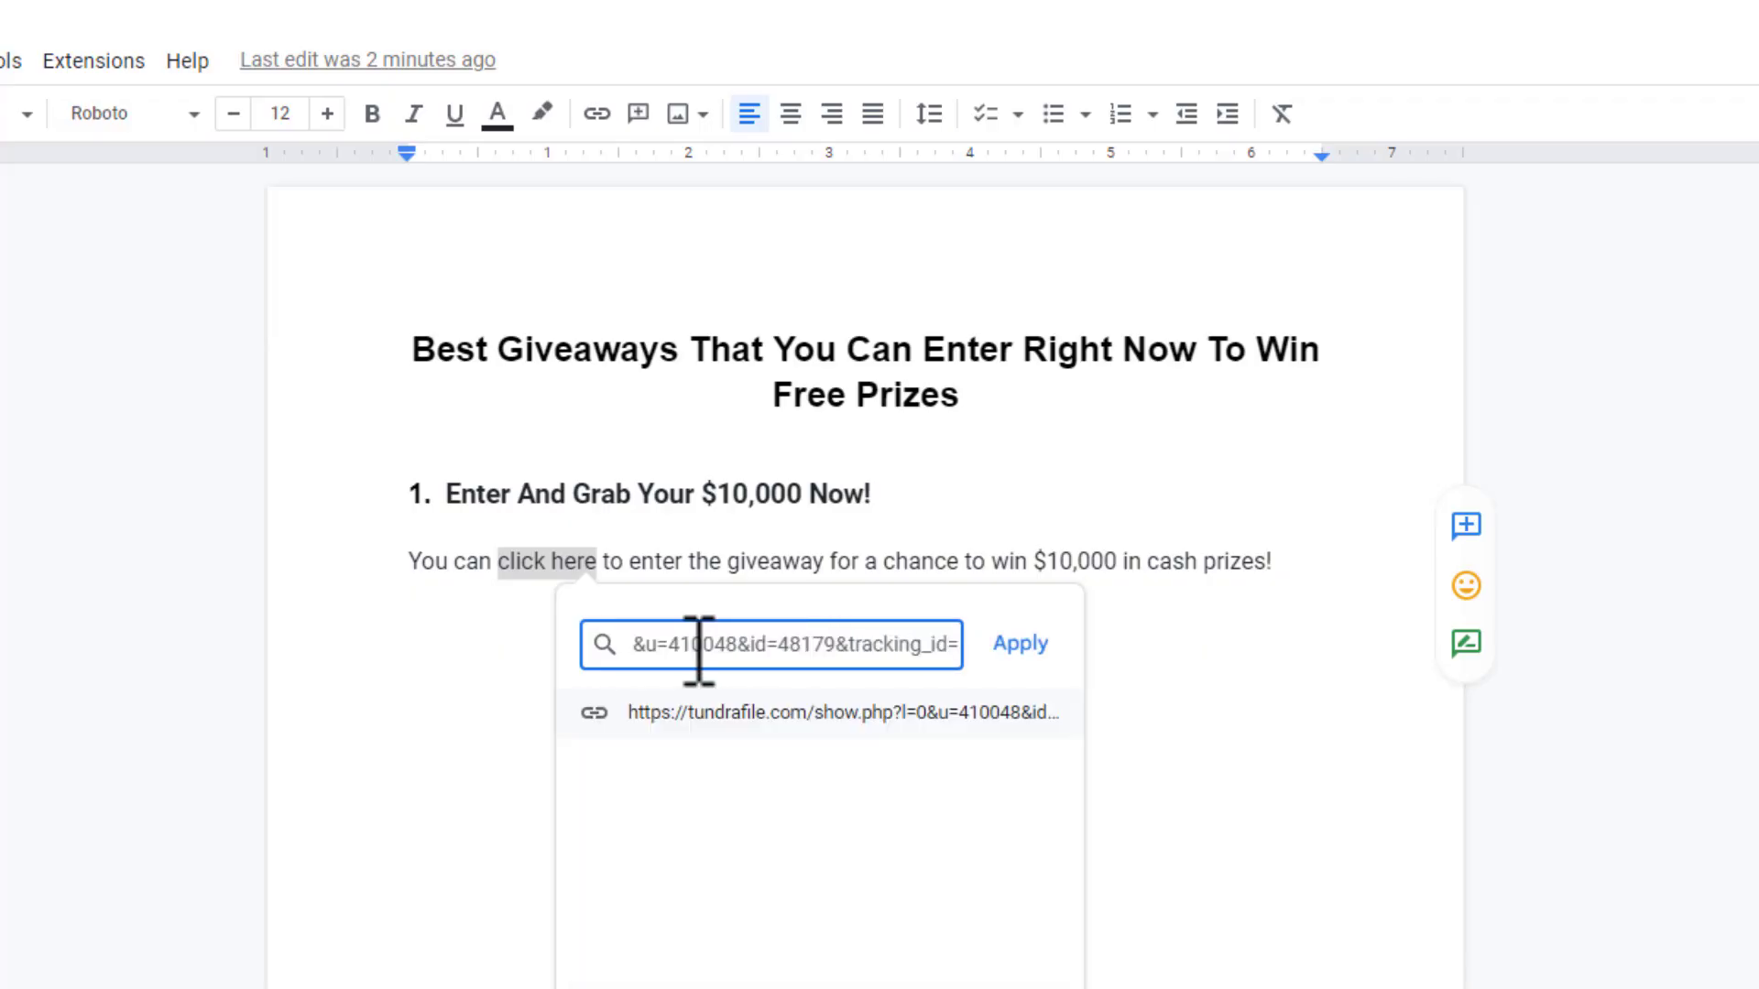
Apply the tracking link to 'click here' and add an empty paragraph after 'prizes!'
{"action": "left_click", "coordinate": [1019, 644]}
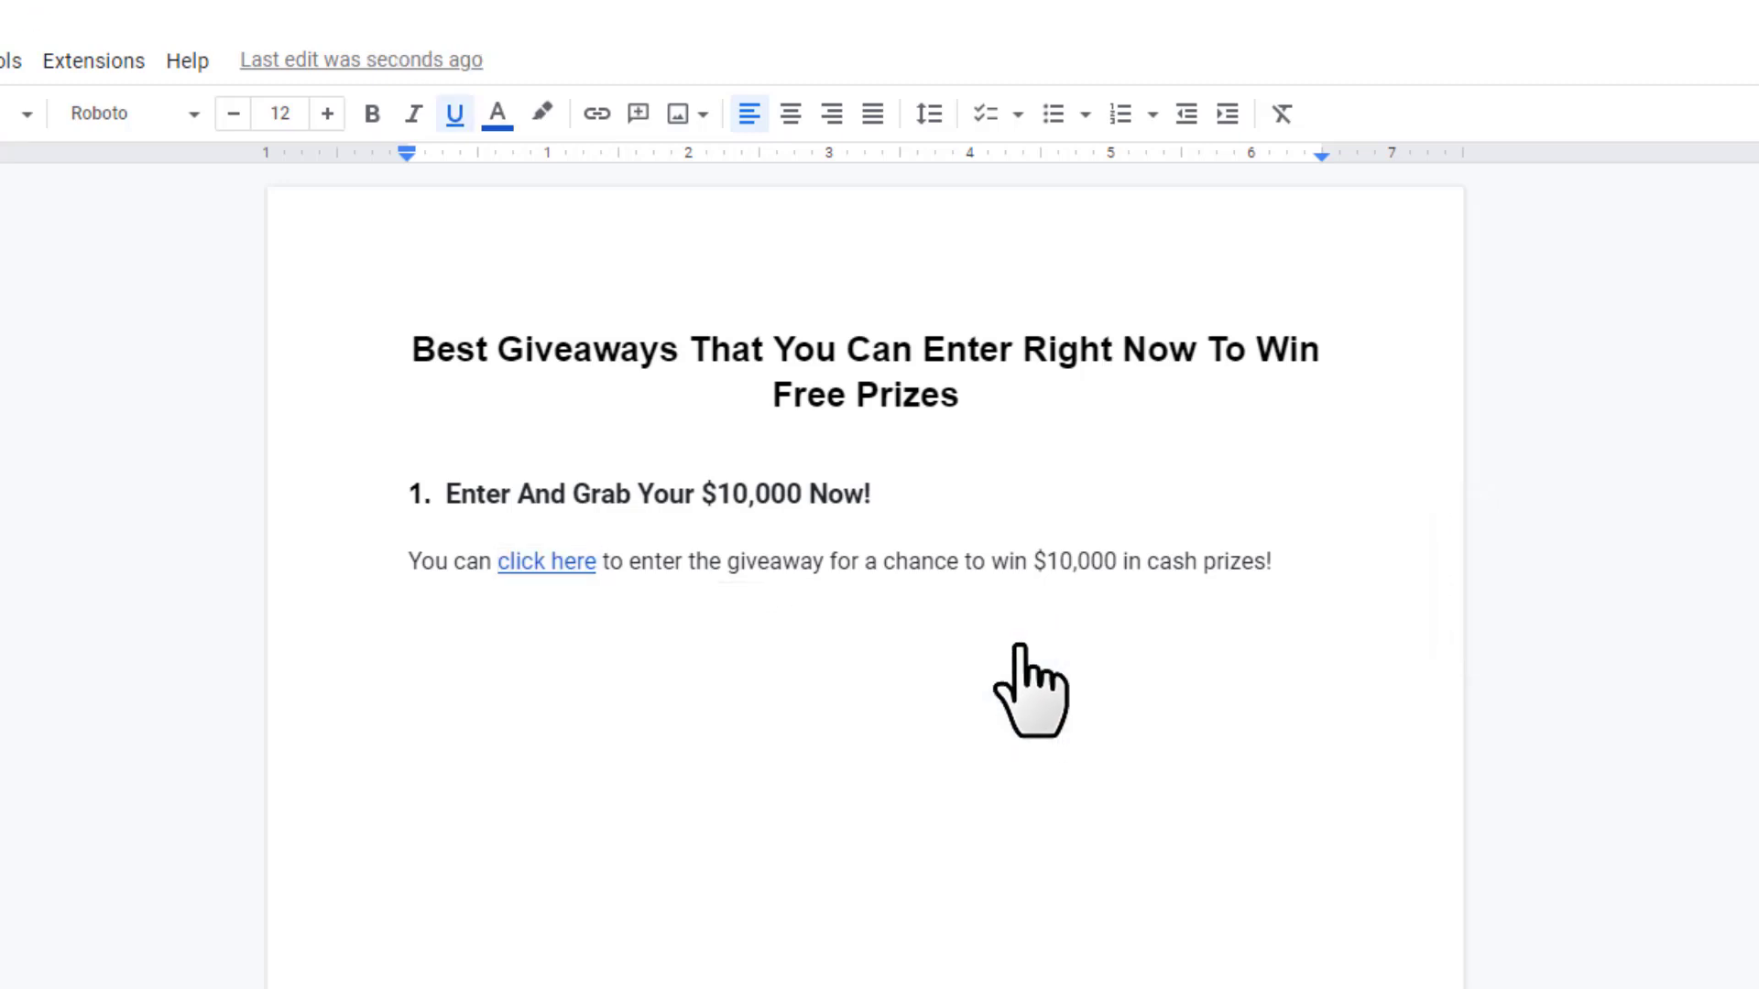
{"action": "left_click", "coordinate": [1313, 575]}
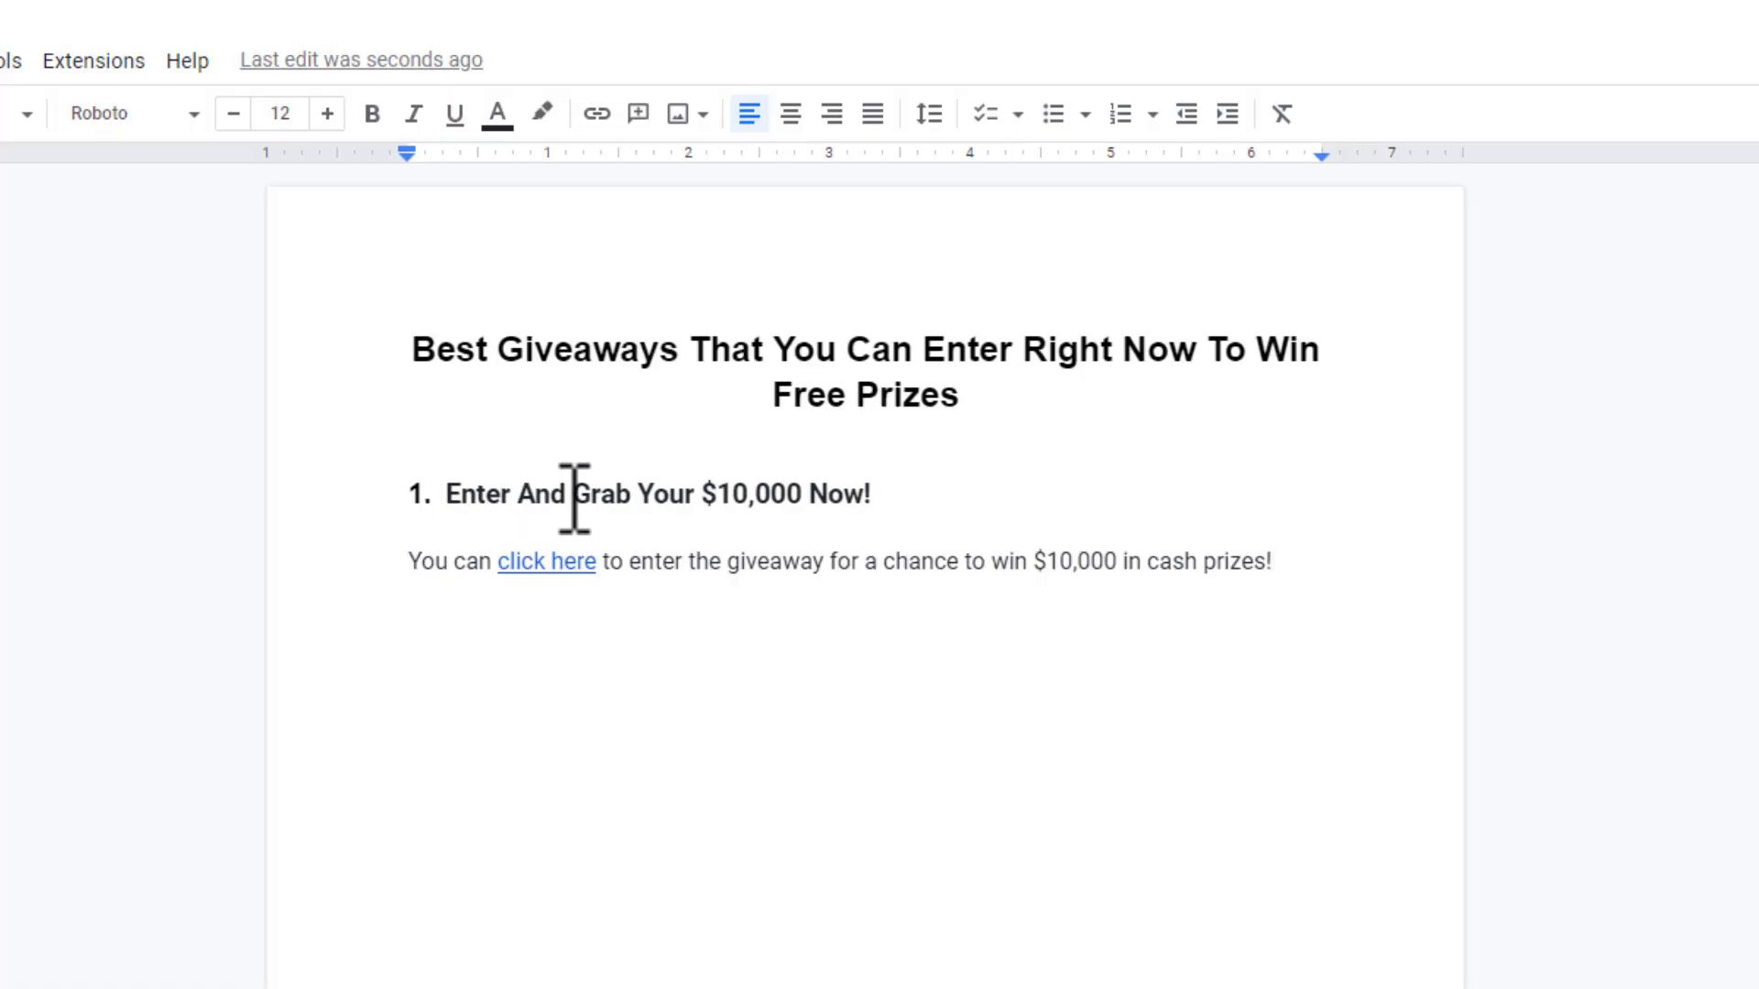
{"action": "left_click", "coordinate": [1337, 583]}
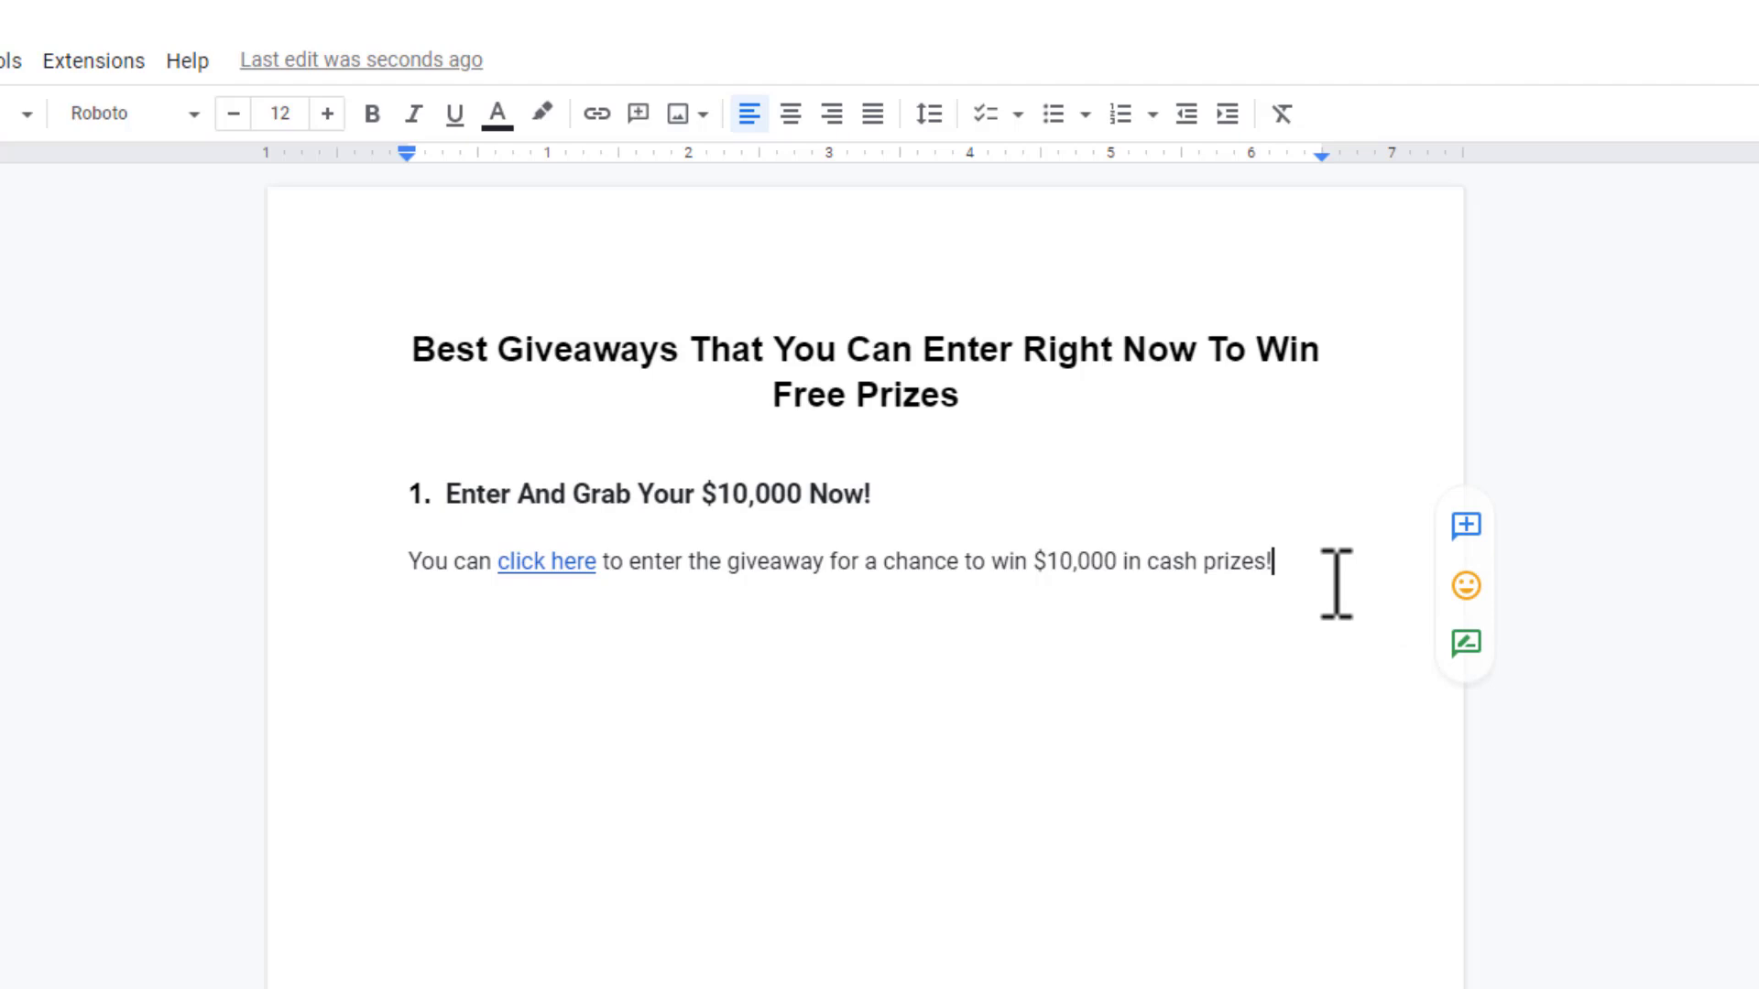
{"action": "key", "text": "Return"}
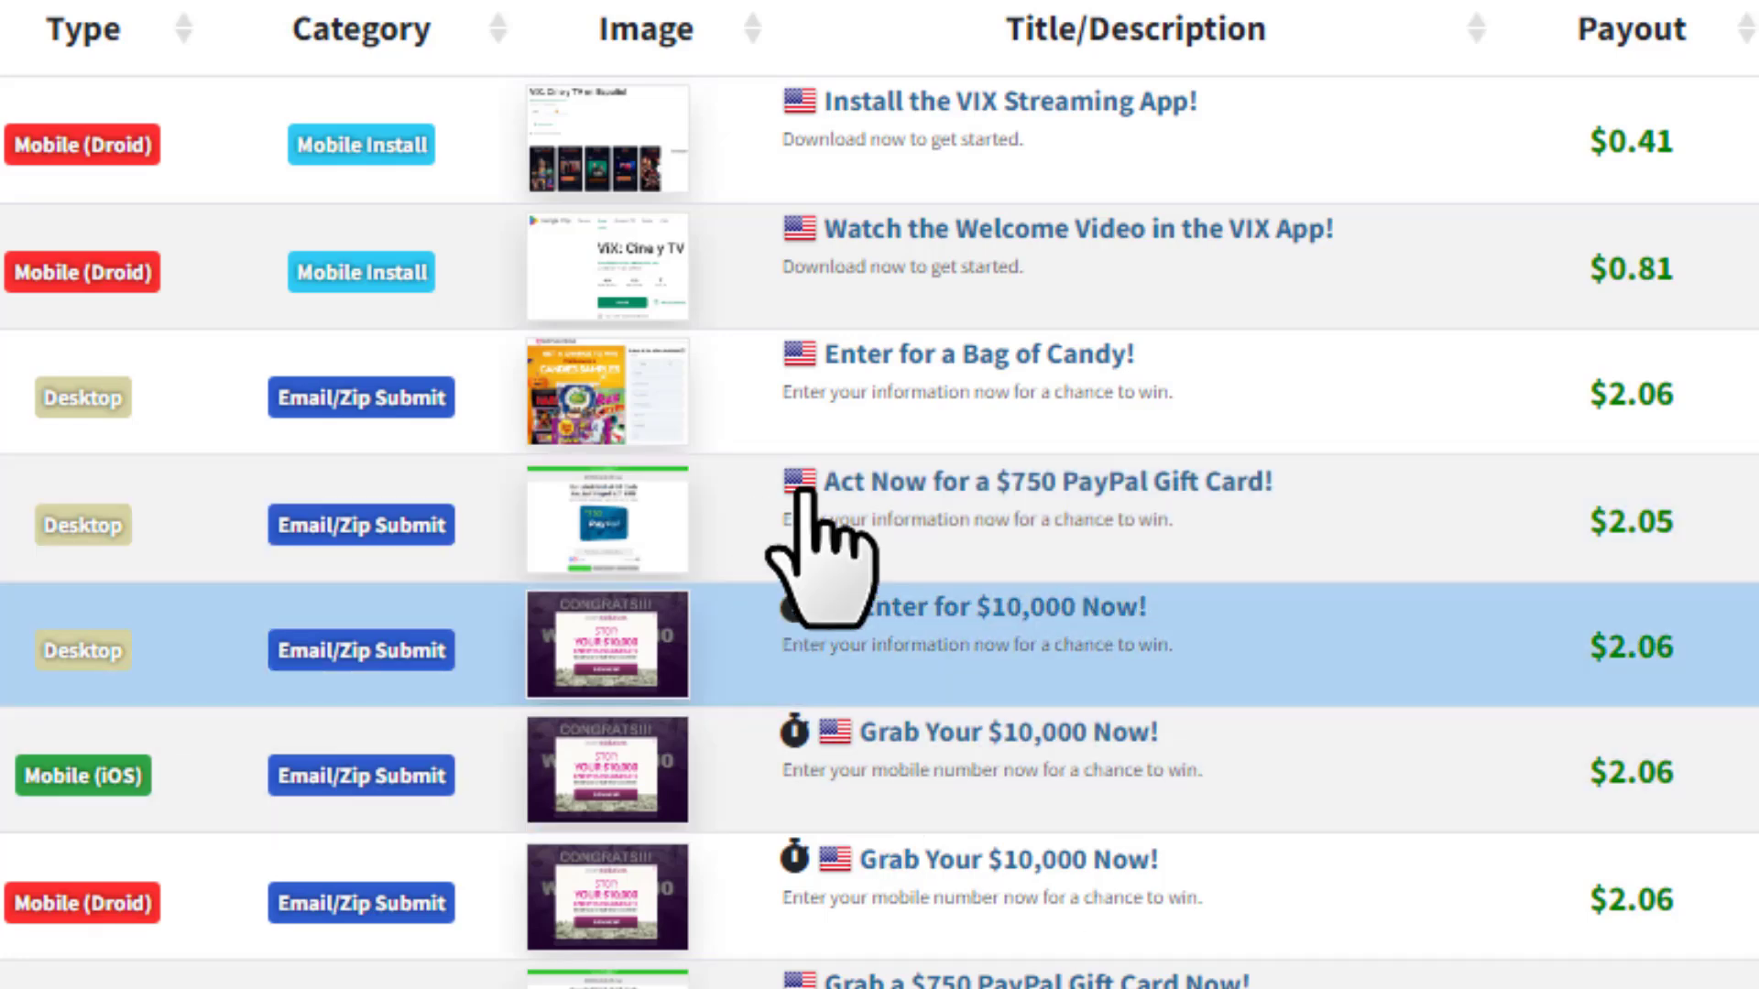
Open the 'Act Now for a $750 PayPal Gift Card!' offer and select its title
{"action": "left_click", "coordinate": [907, 494]}
{"action": "left_click_drag", "start_coordinate": [189, 66], "coordinate": [893, 77]}
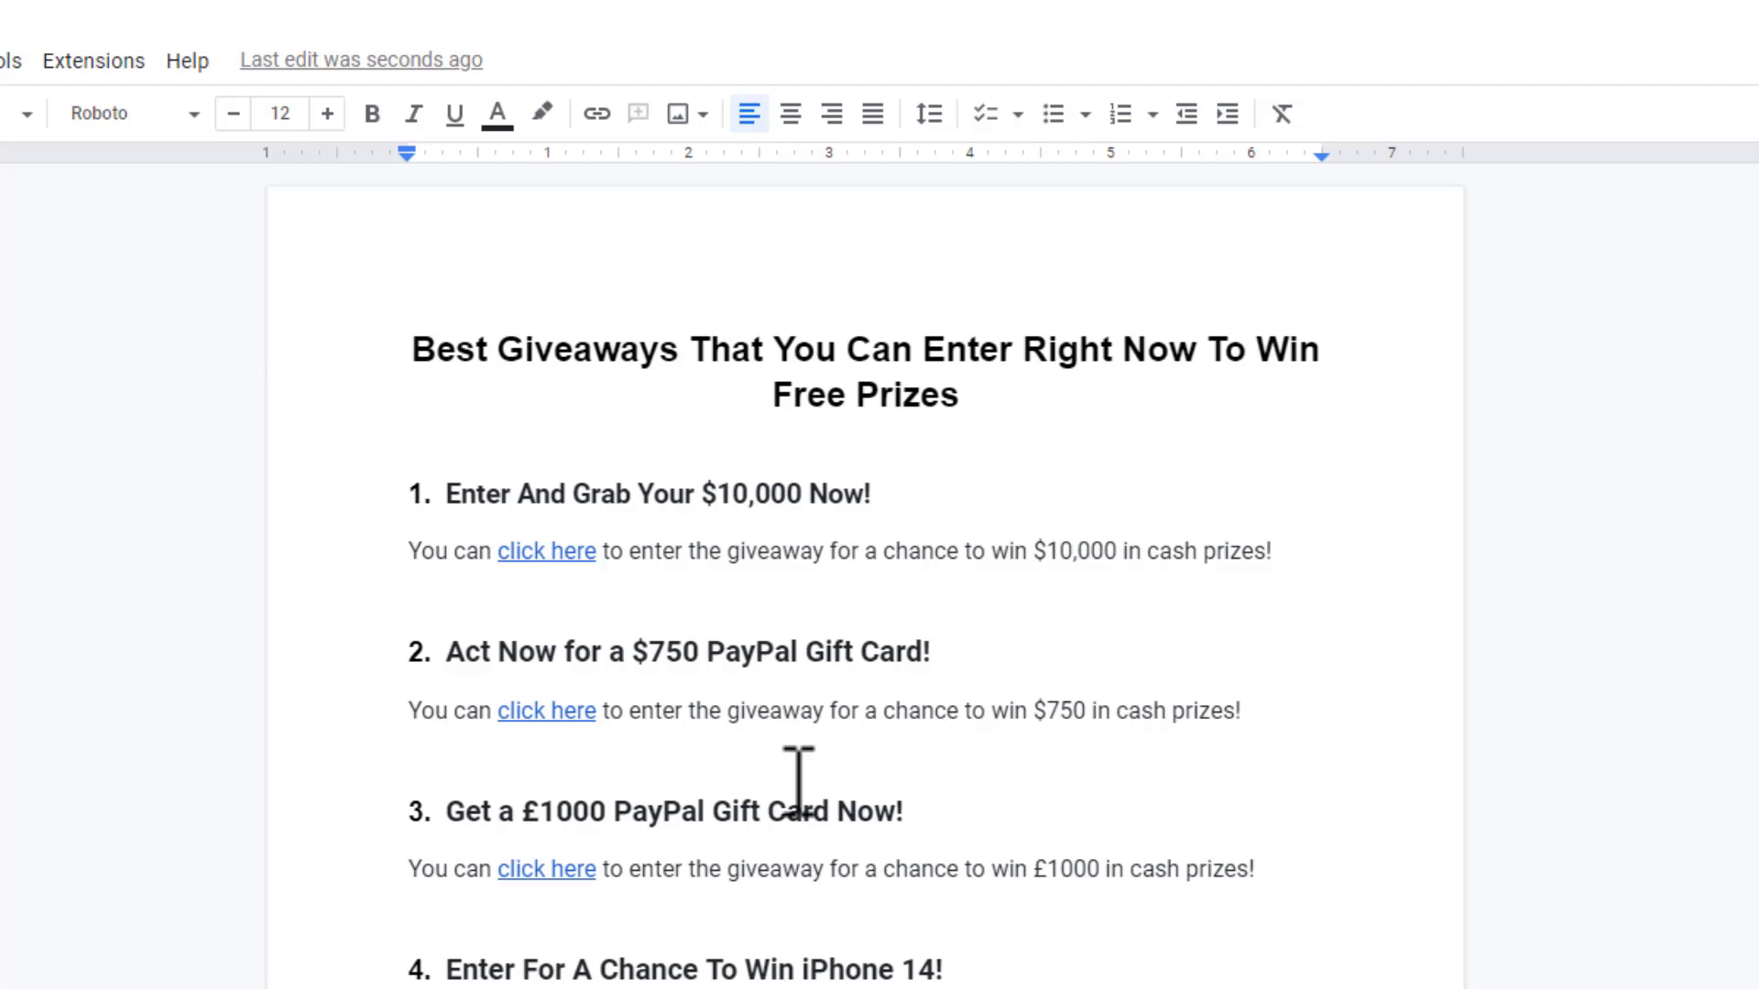
{"action": "scroll", "coordinate": [797, 498], "scroll_direction": "down", "scroll_amount": 3}
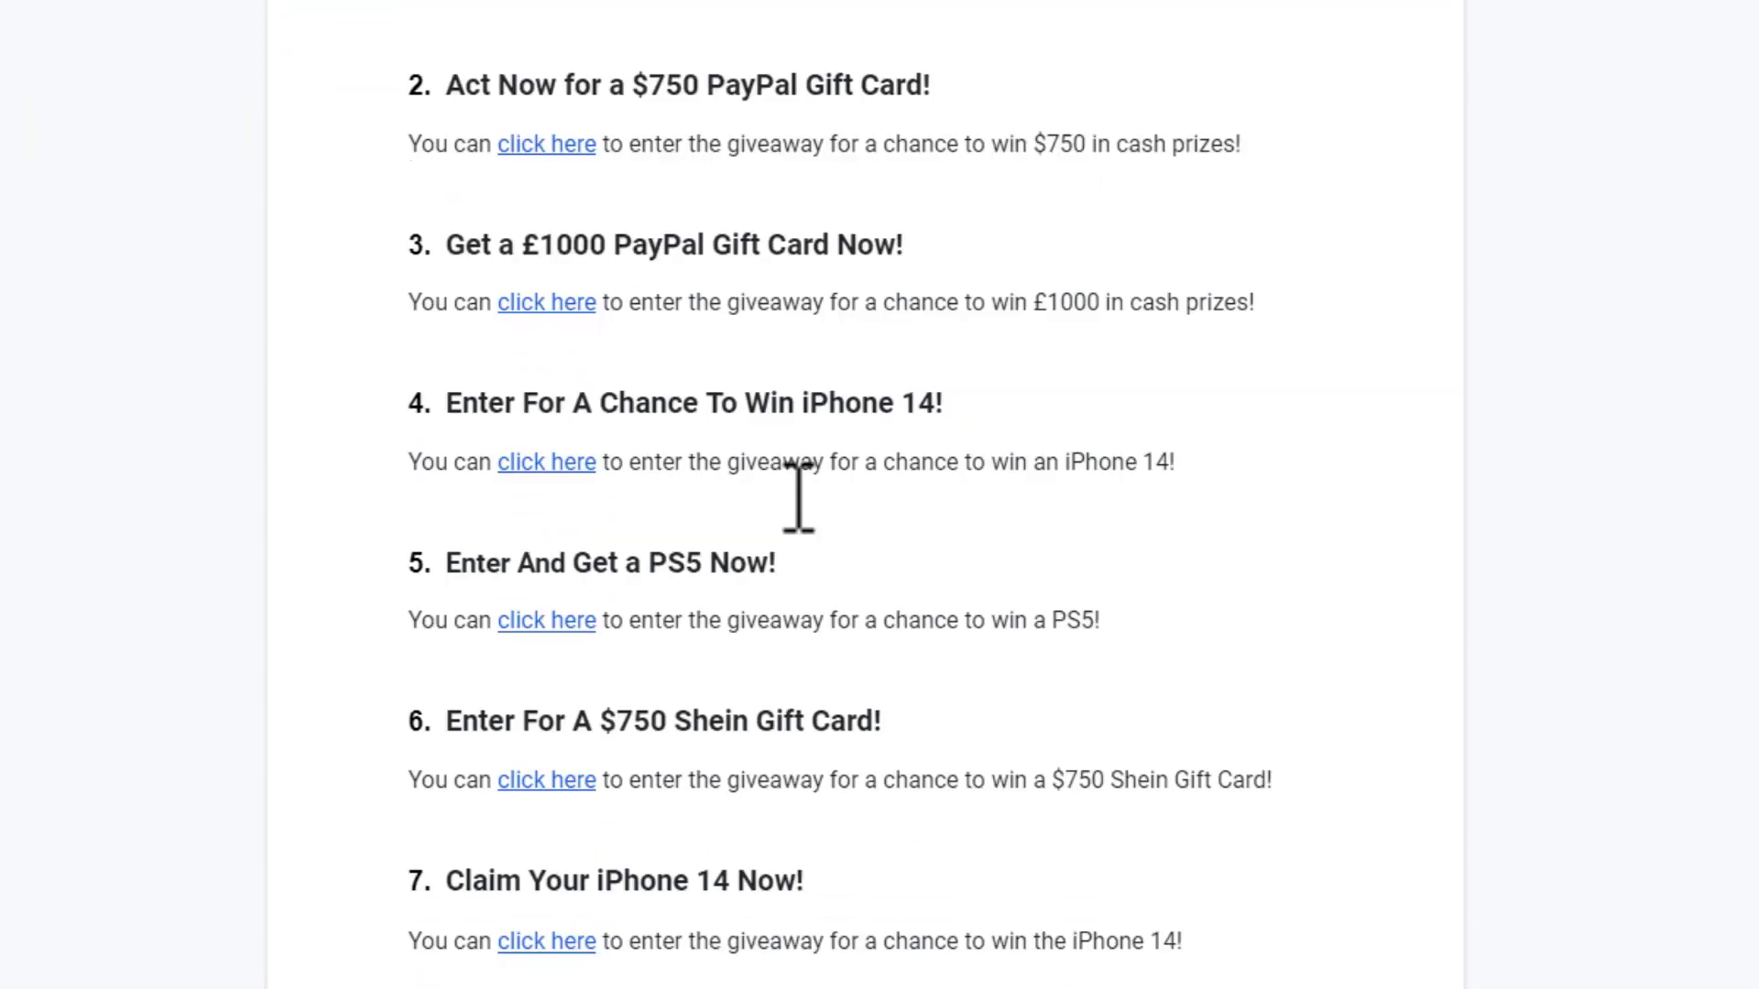
{"action": "scroll", "coordinate": [798, 497], "scroll_direction": "up", "scroll_amount": 2}
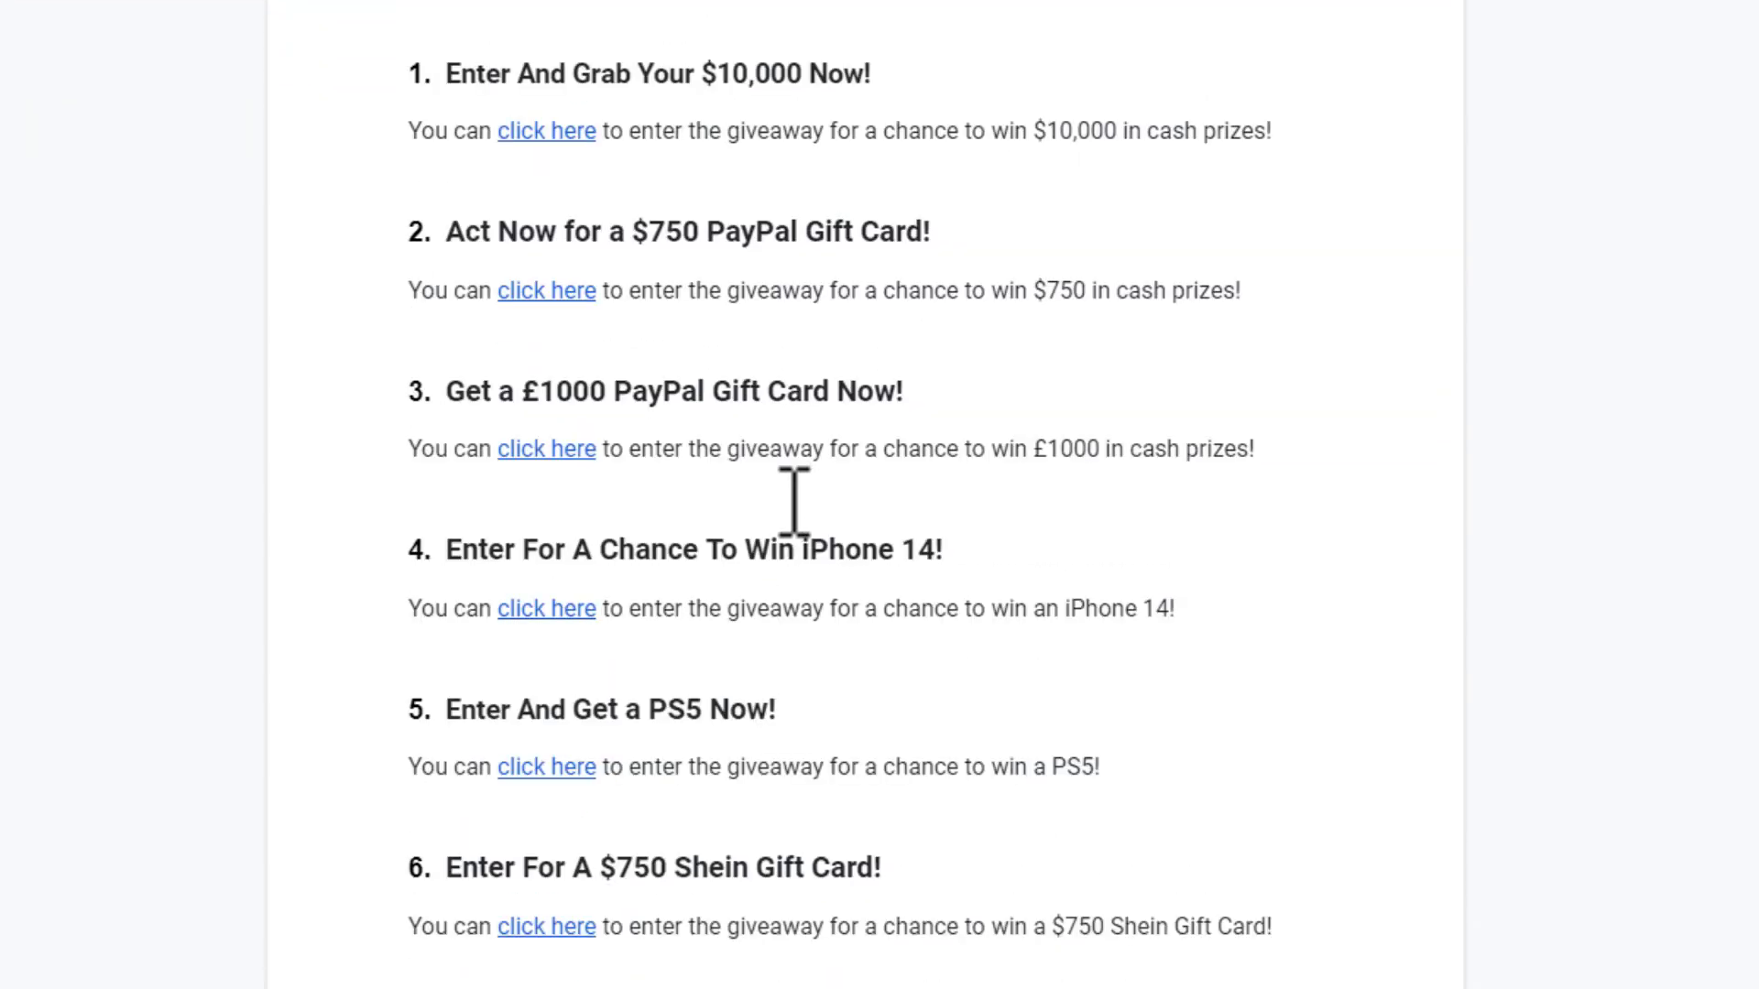
{"action": "scroll", "coordinate": [769, 343], "scroll_direction": "up", "scroll_amount": 2}
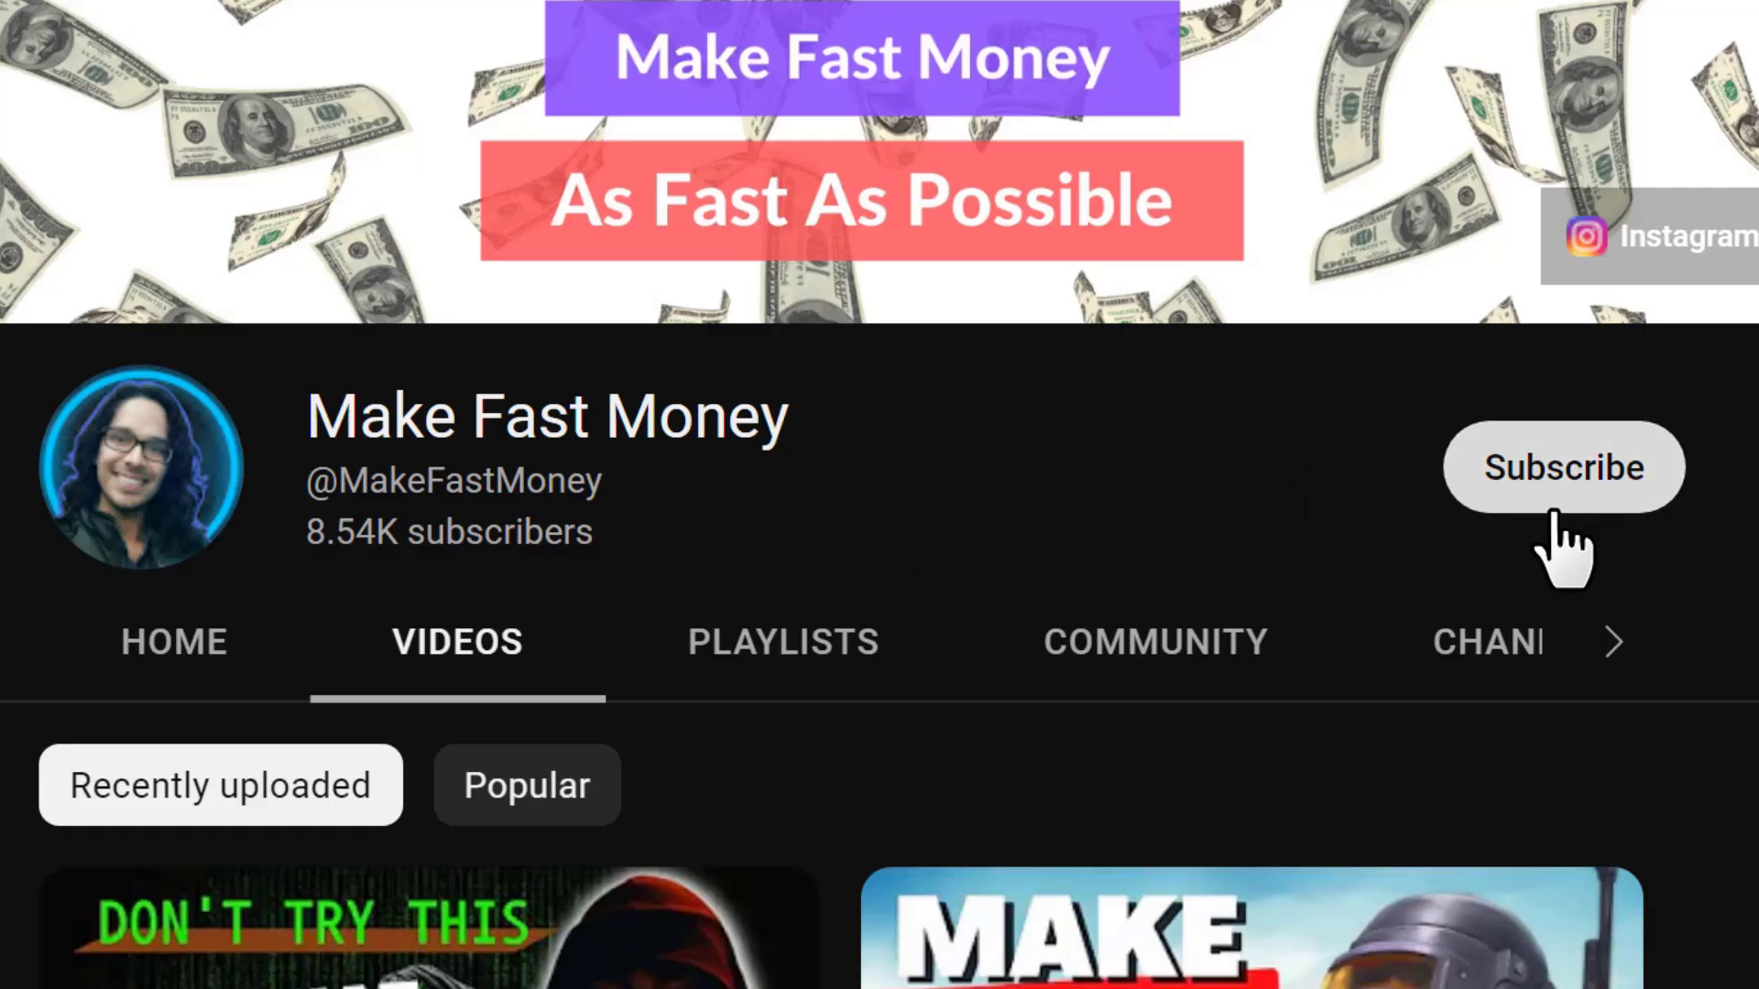
Subscribe to the Make Fast Money channel and browse its Videos grid
{"action": "left_click", "coordinate": [1516, 476]}
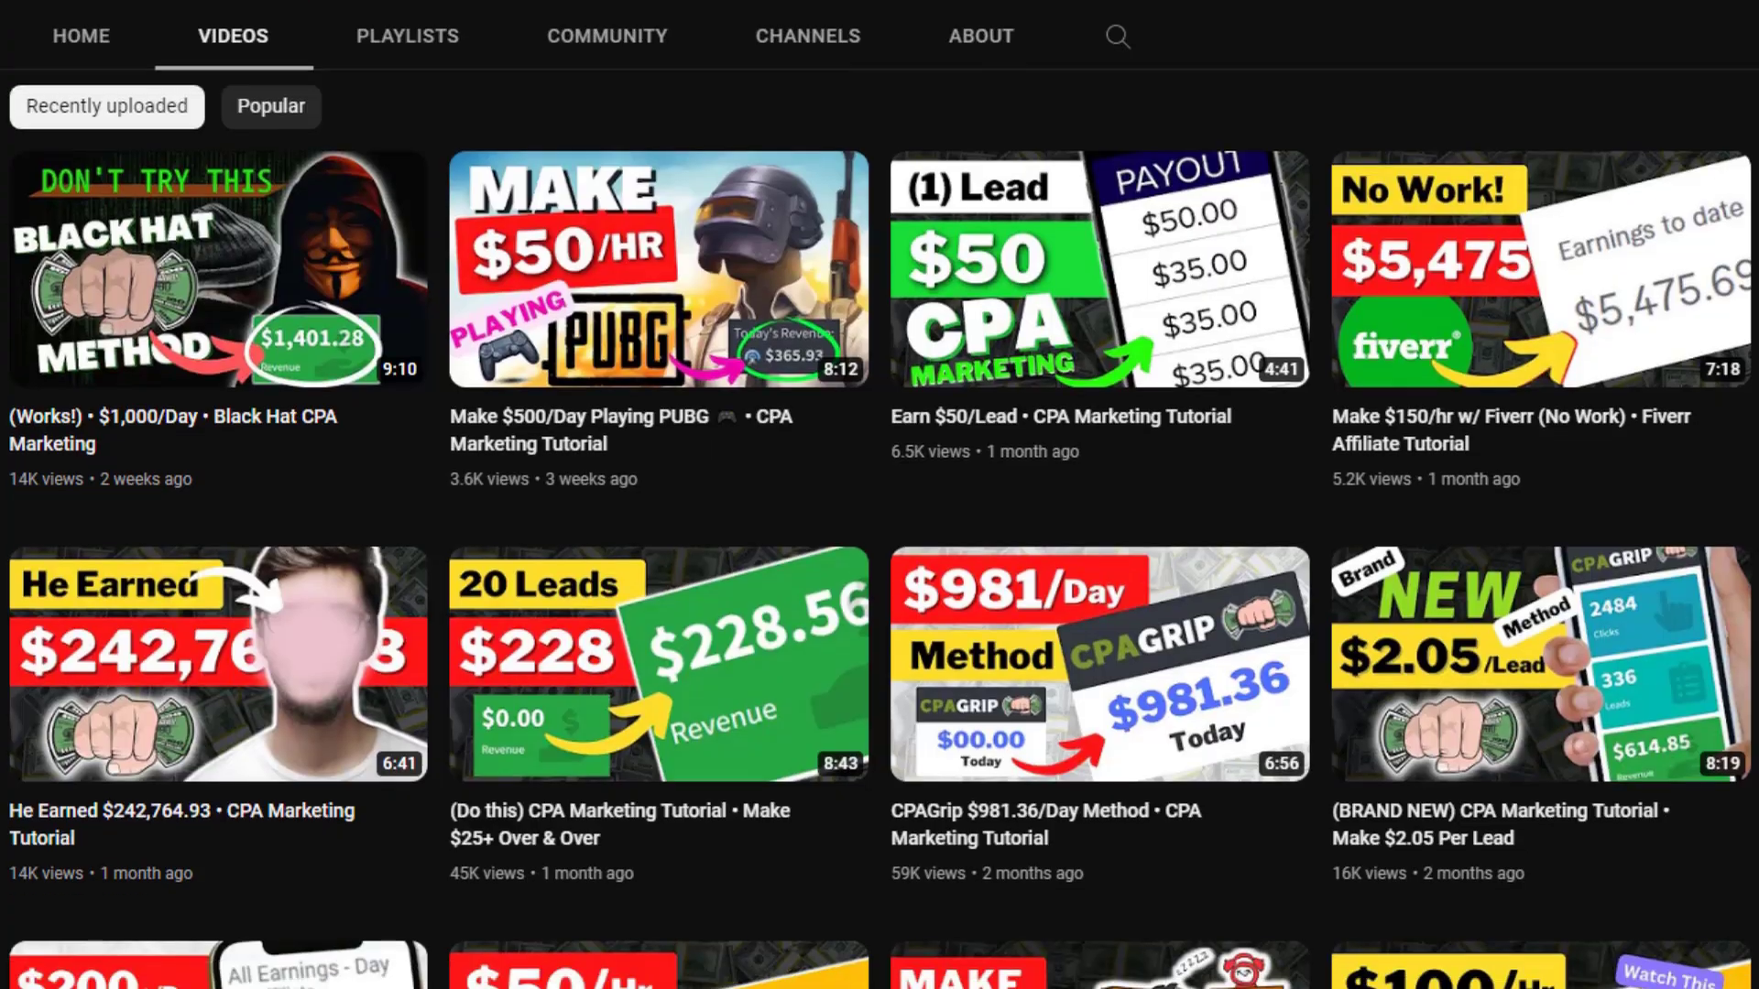
{"action": "scroll", "coordinate": [879, 495], "scroll_direction": "down", "scroll_amount": 7}
{"action": "scroll", "coordinate": [879, 495], "scroll_direction": "down", "scroll_amount": 2}
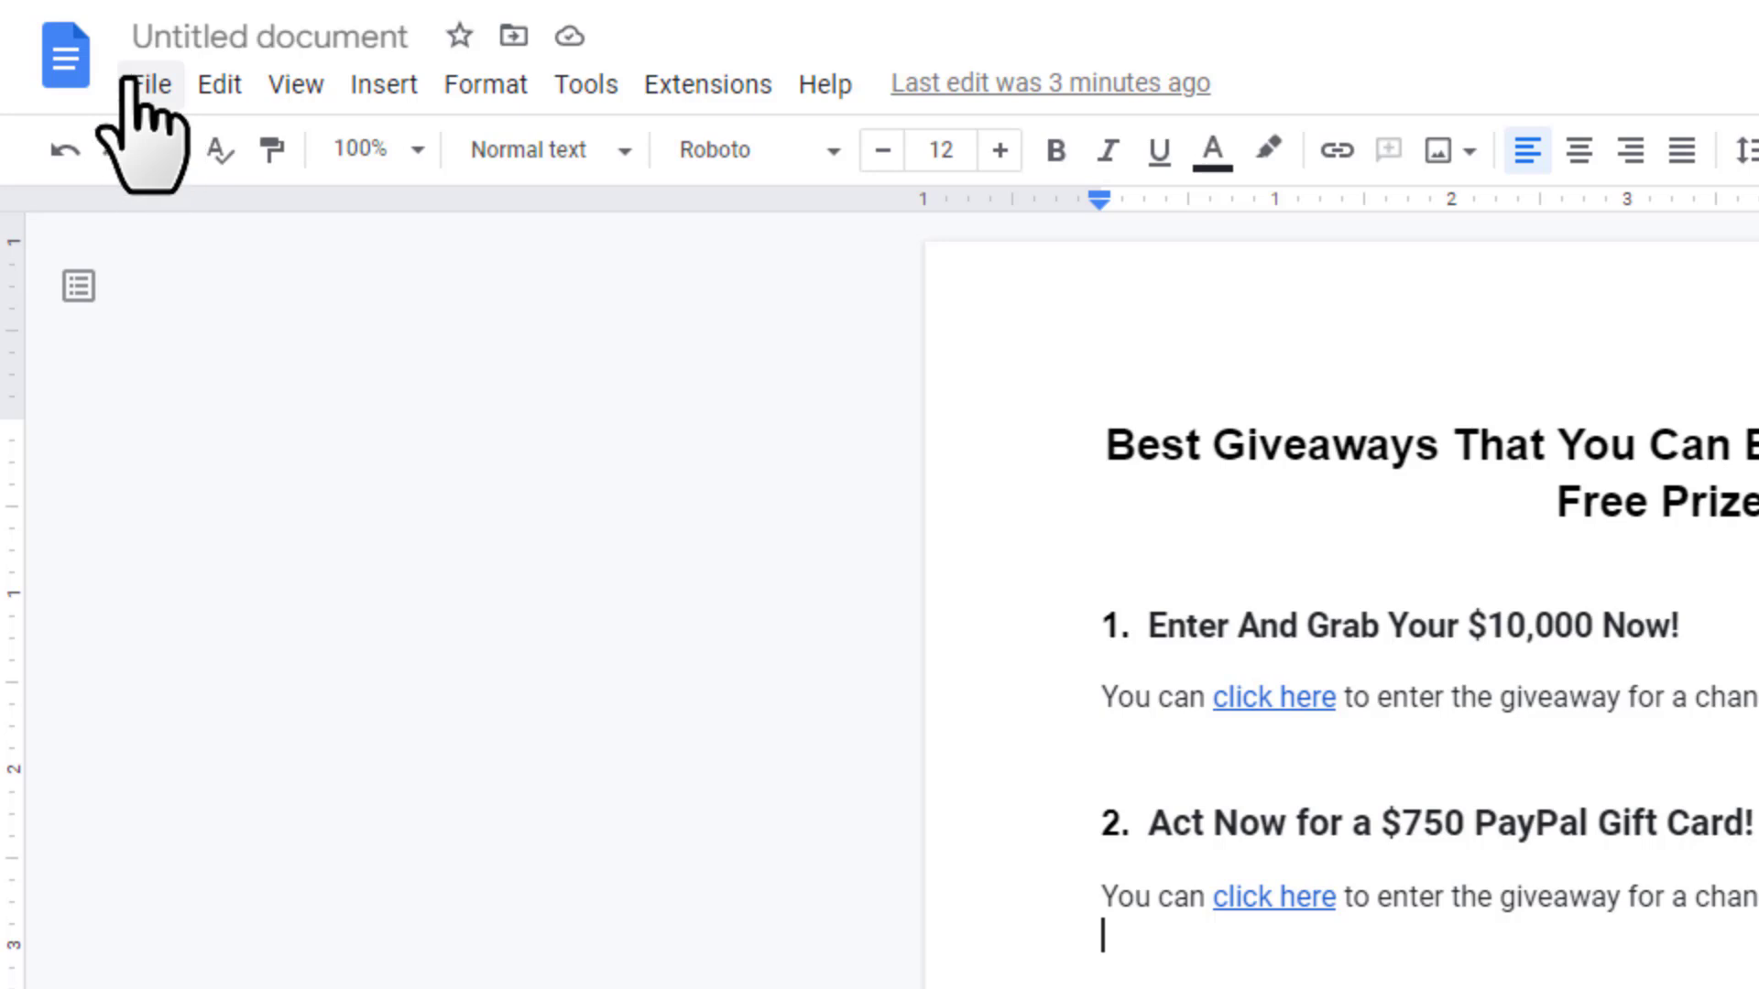
Download the giveaway draft as a PDF Document (.pdf)
{"action": "left_click", "coordinate": [150, 83]}
{"action": "mouse_move", "coordinate": [240, 479]}
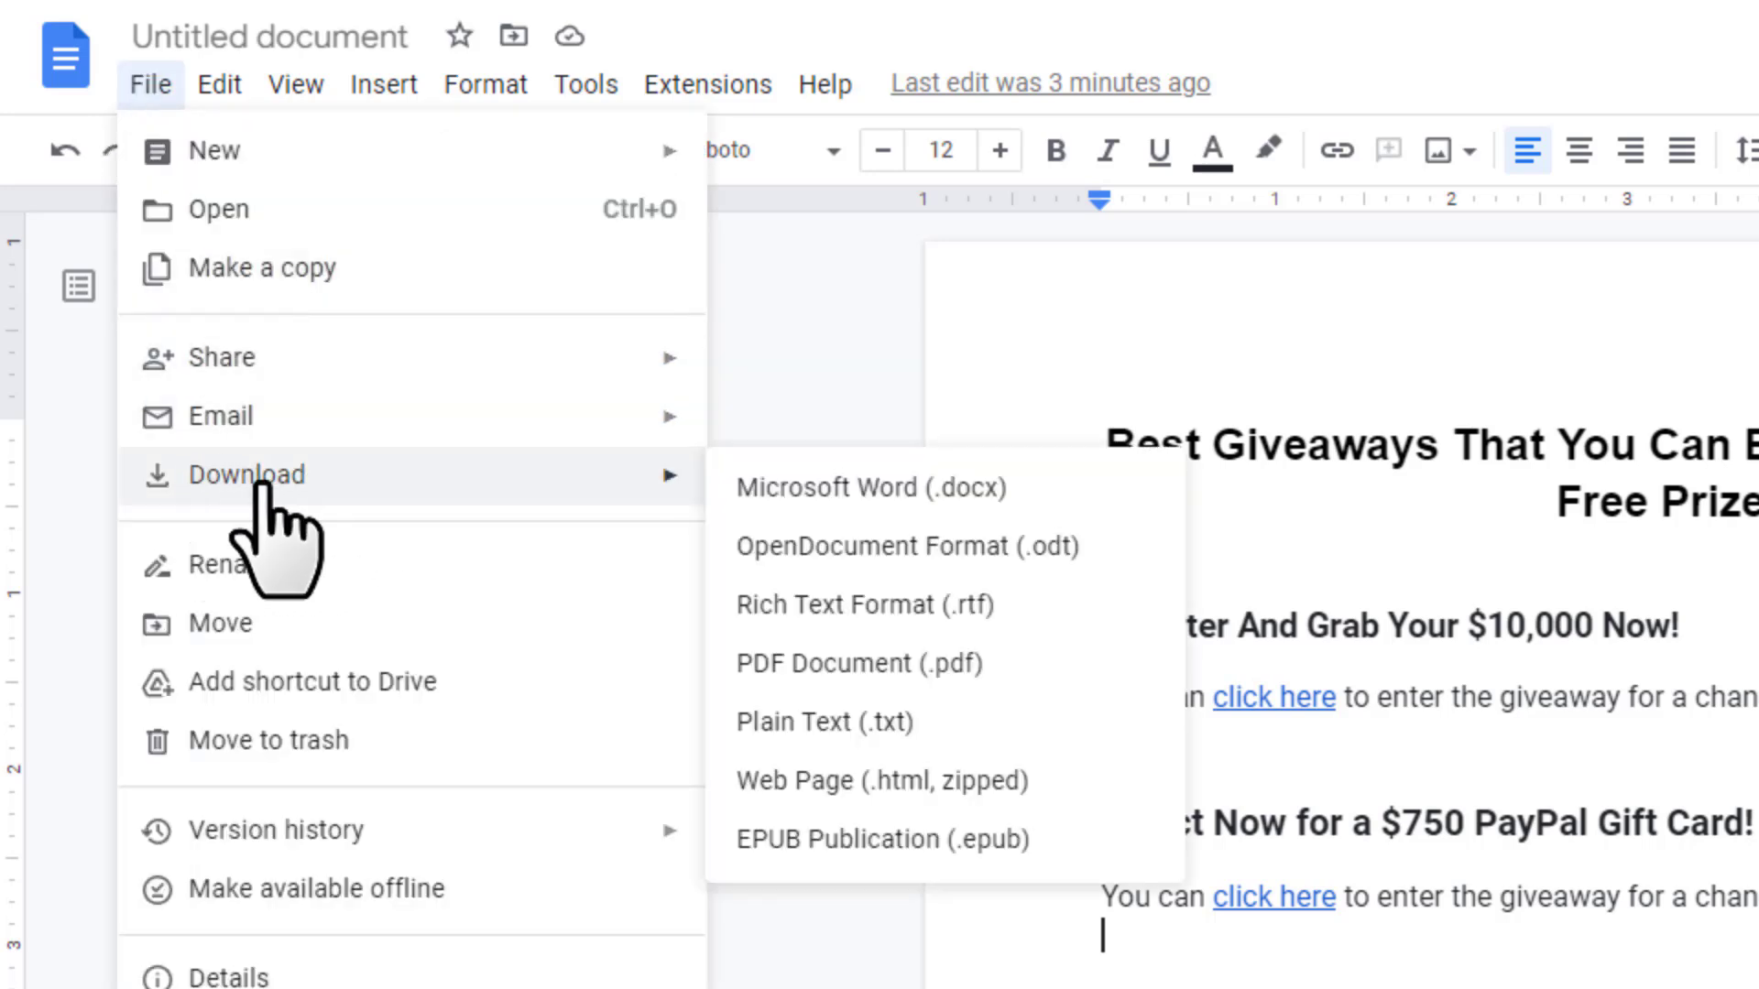
{"action": "left_click", "coordinate": [774, 665]}
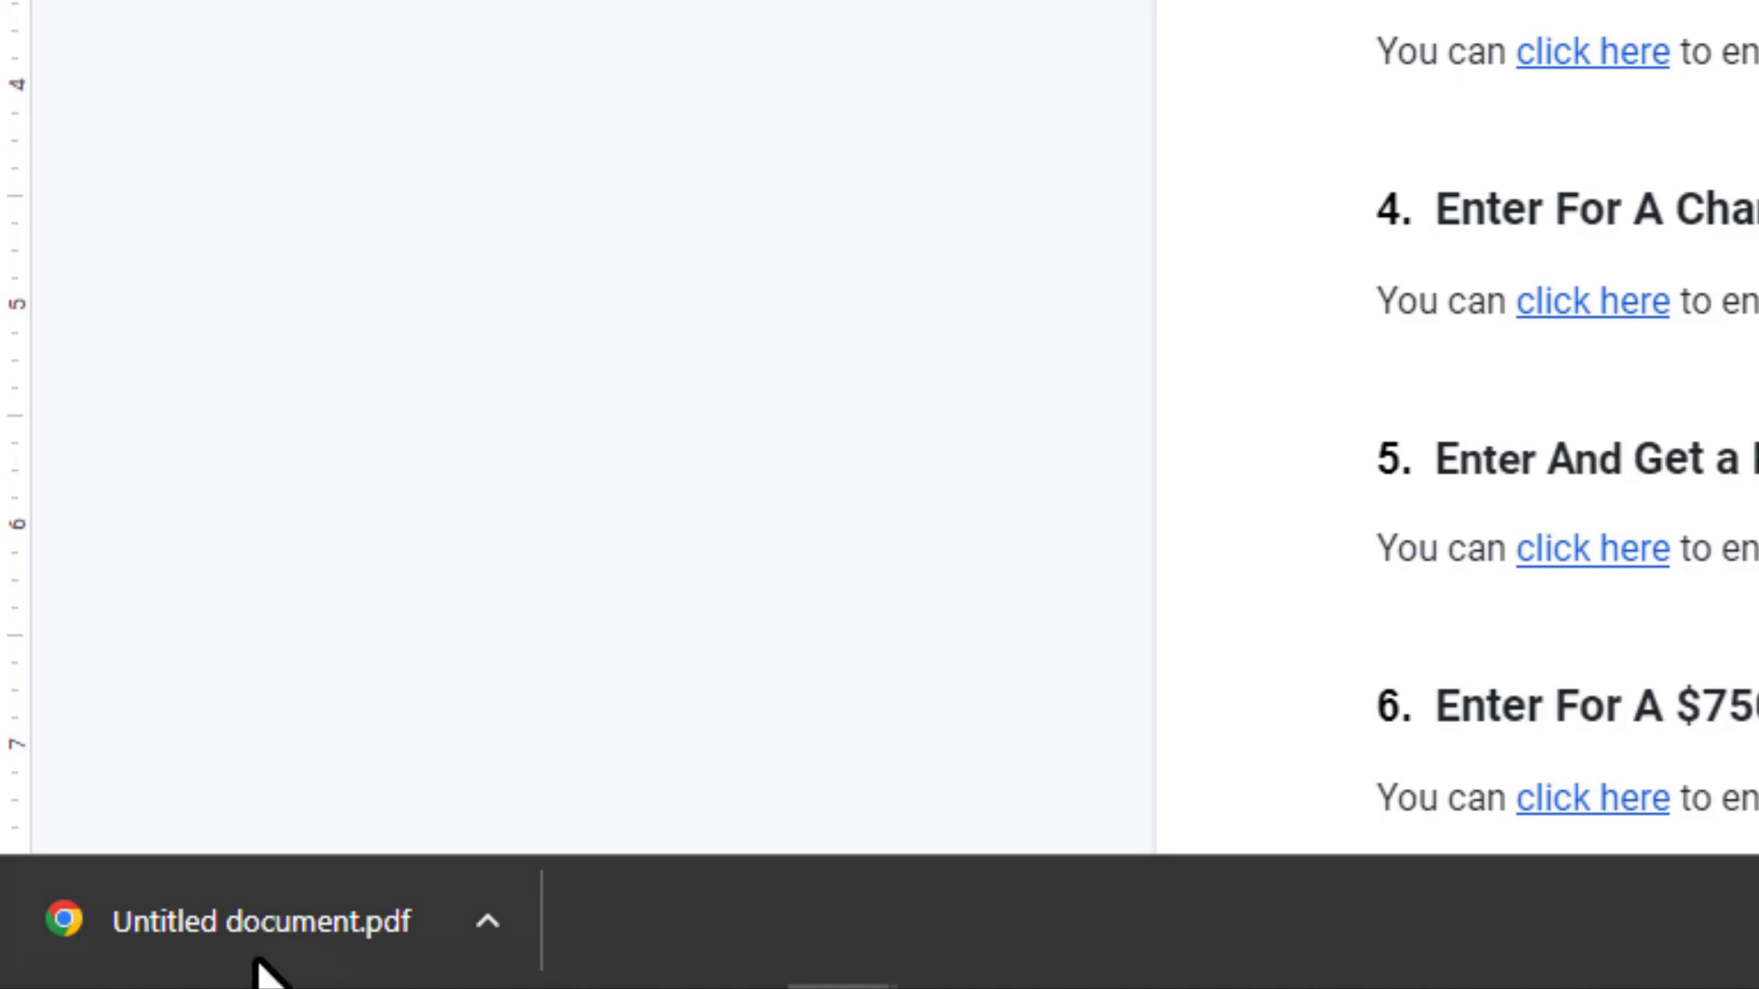
Open Untitled document.pdf from the downloads bar and scroll through its content
{"action": "left_click", "coordinate": [257, 923]}
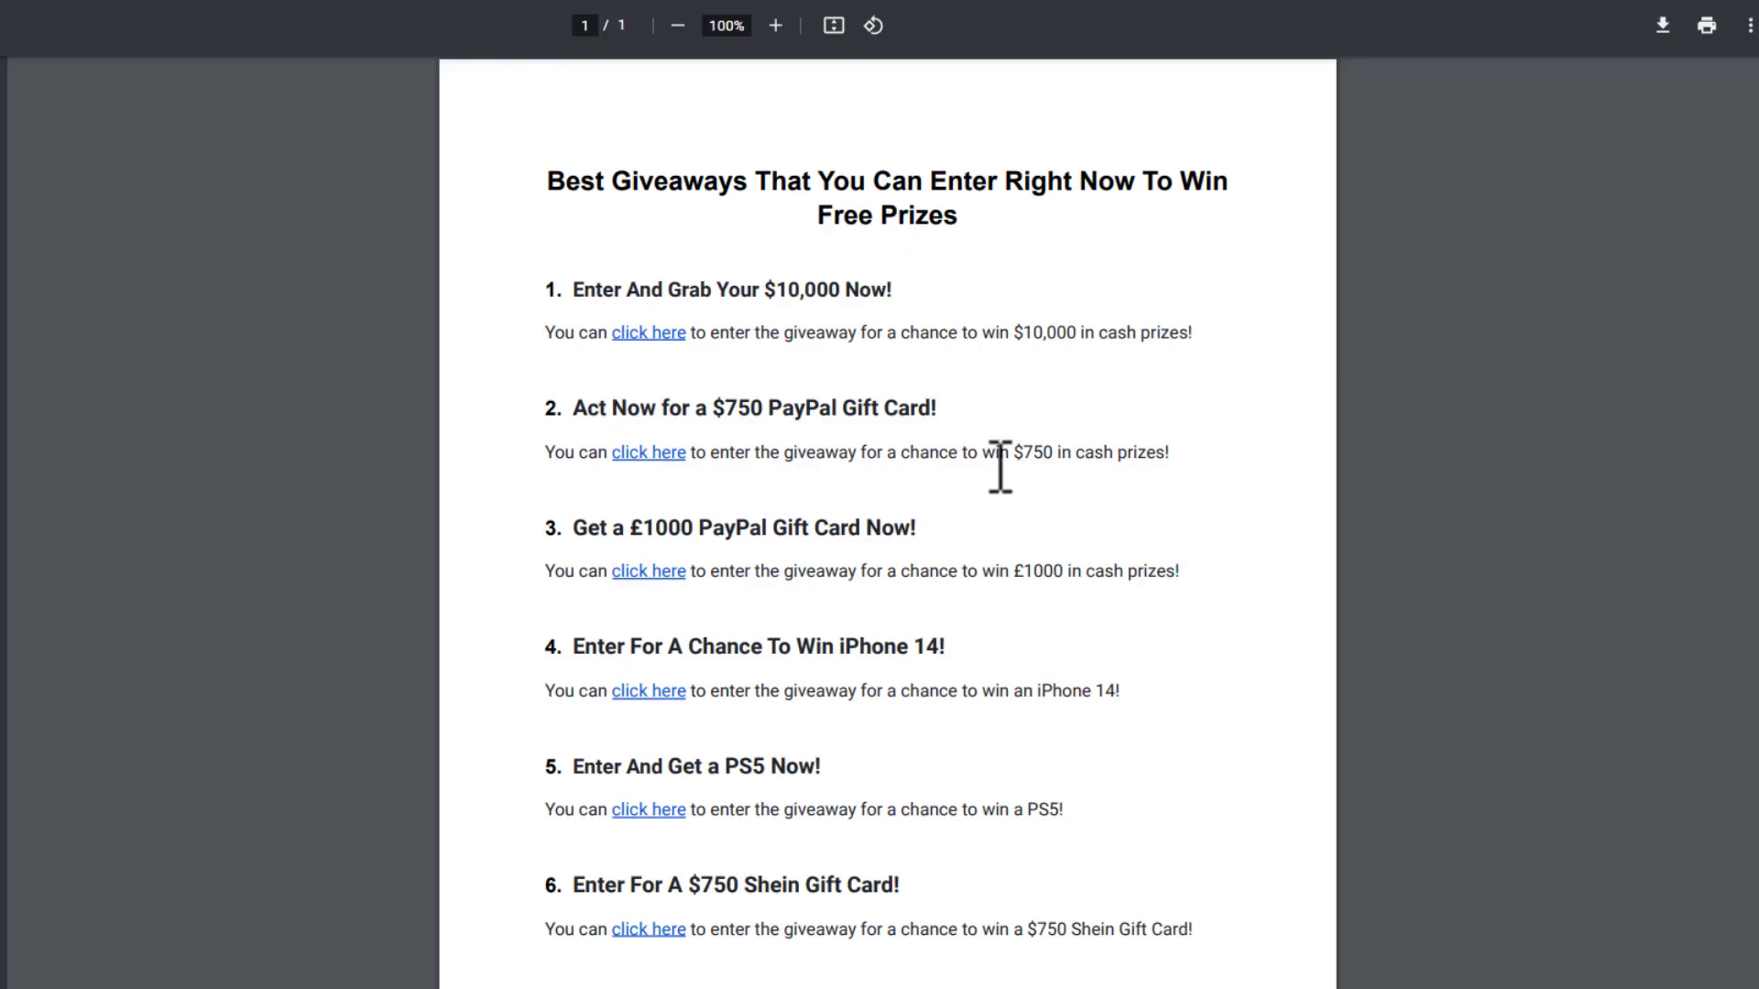
{"action": "scroll", "coordinate": [1000, 465], "scroll_direction": "down", "scroll_amount": 2}
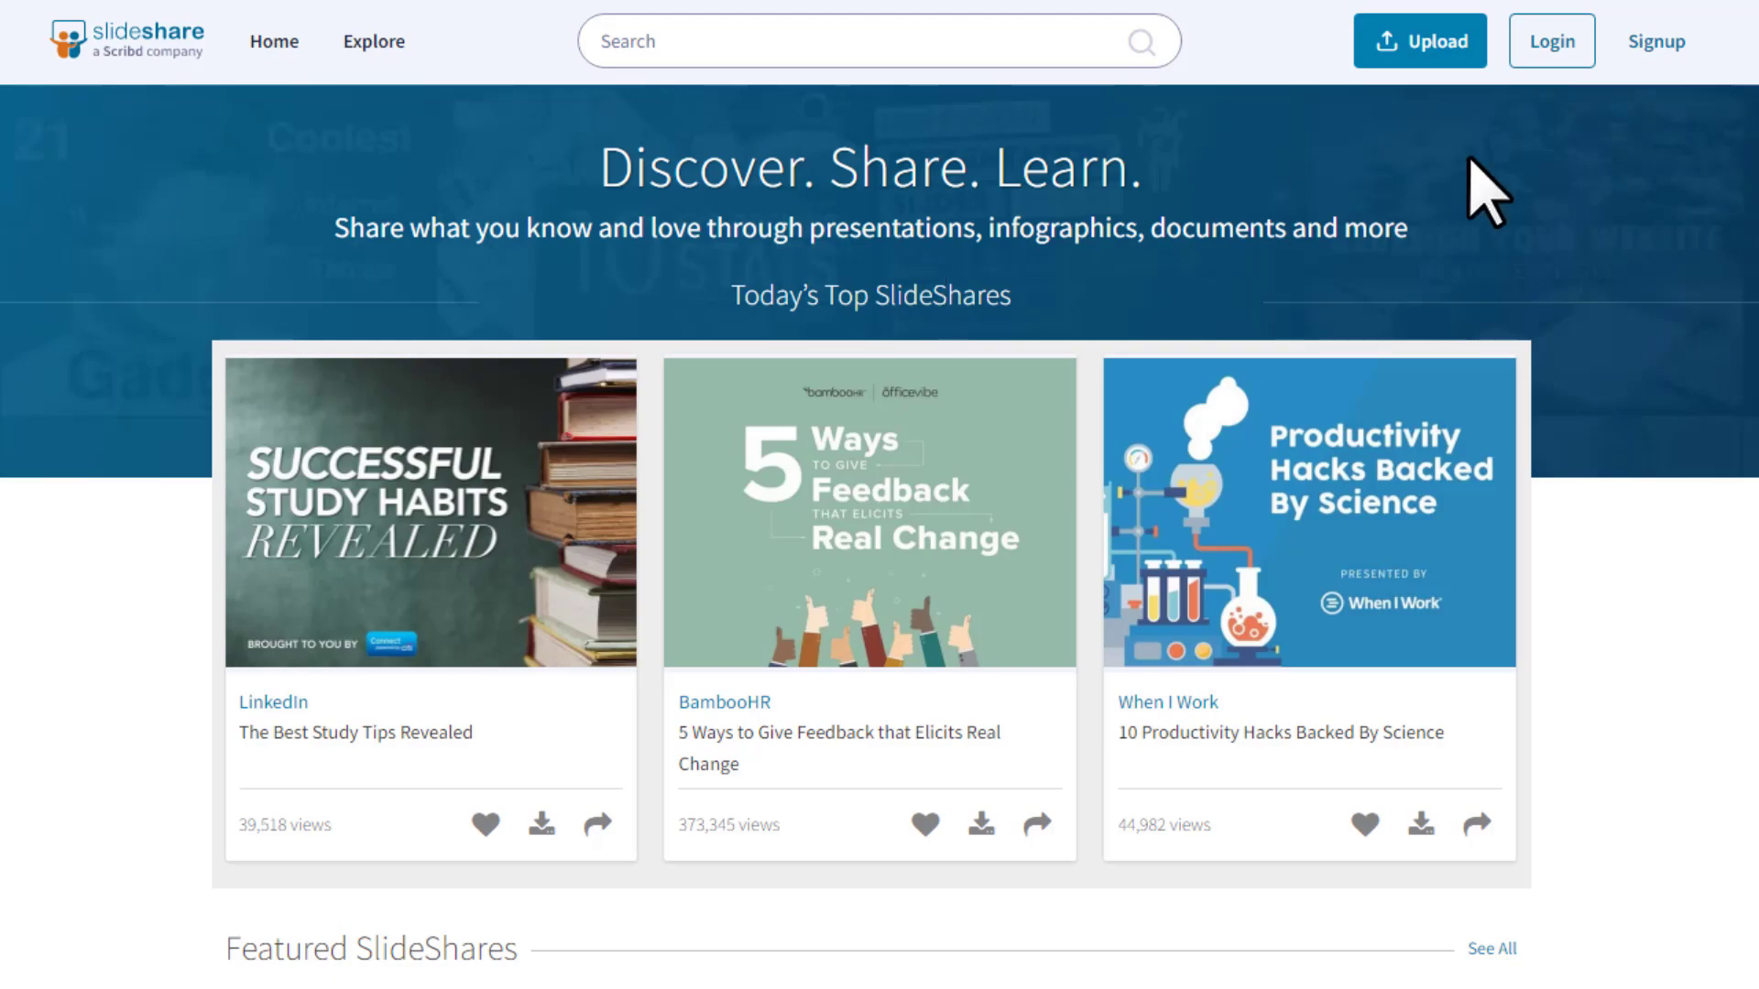
Sign in to SlideShare and drag the giveaways PDF into the upload area
{"action": "left_click", "coordinate": [1660, 42]}
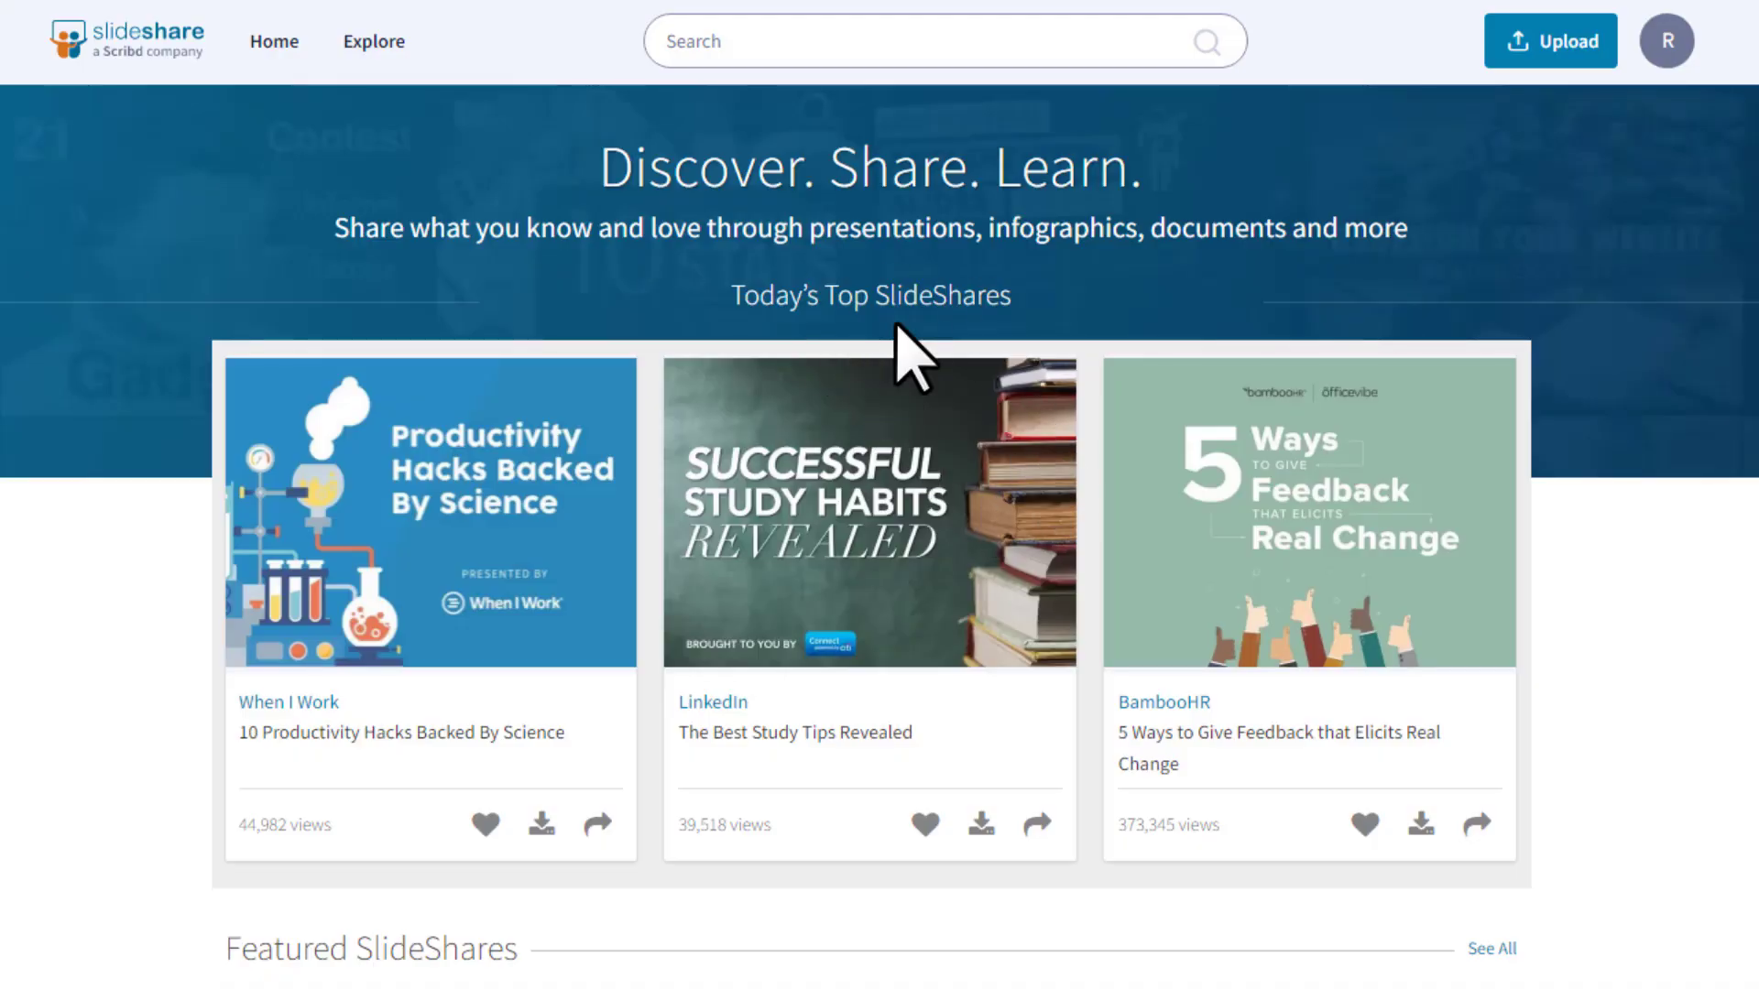
{"action": "left_click", "coordinate": [1535, 46]}
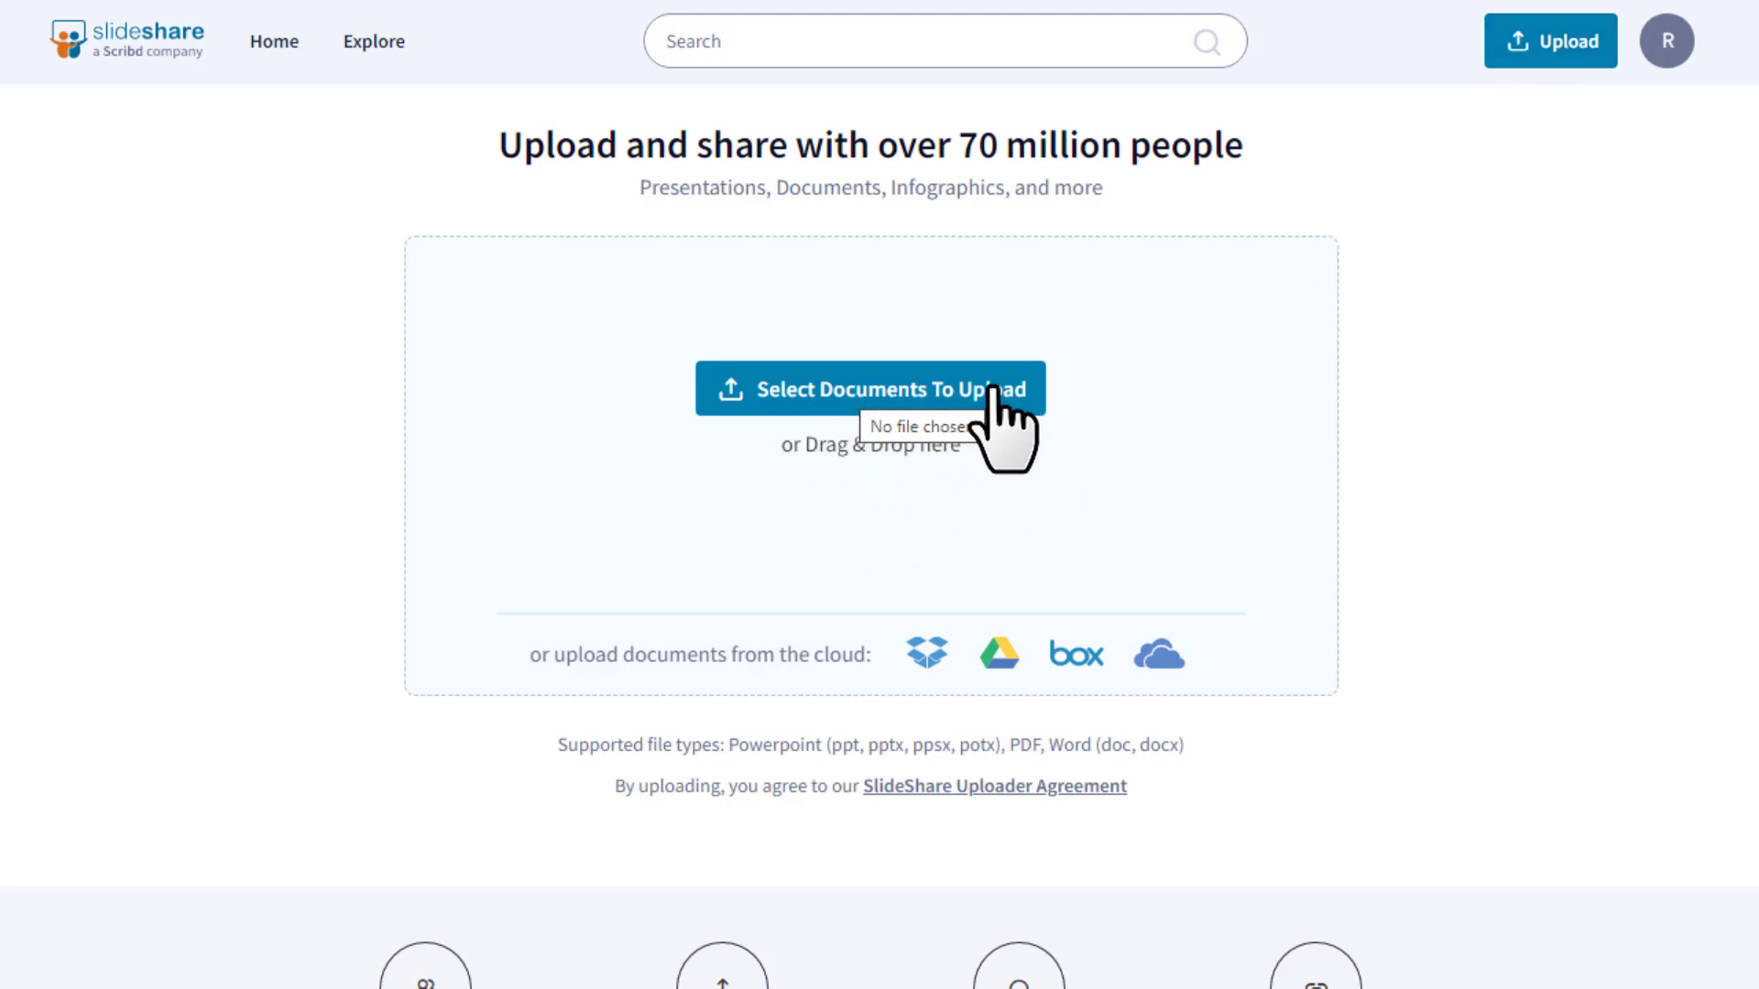
{"action": "left_click_drag", "start_coordinate": [1026, 403], "coordinate": [888, 531]}
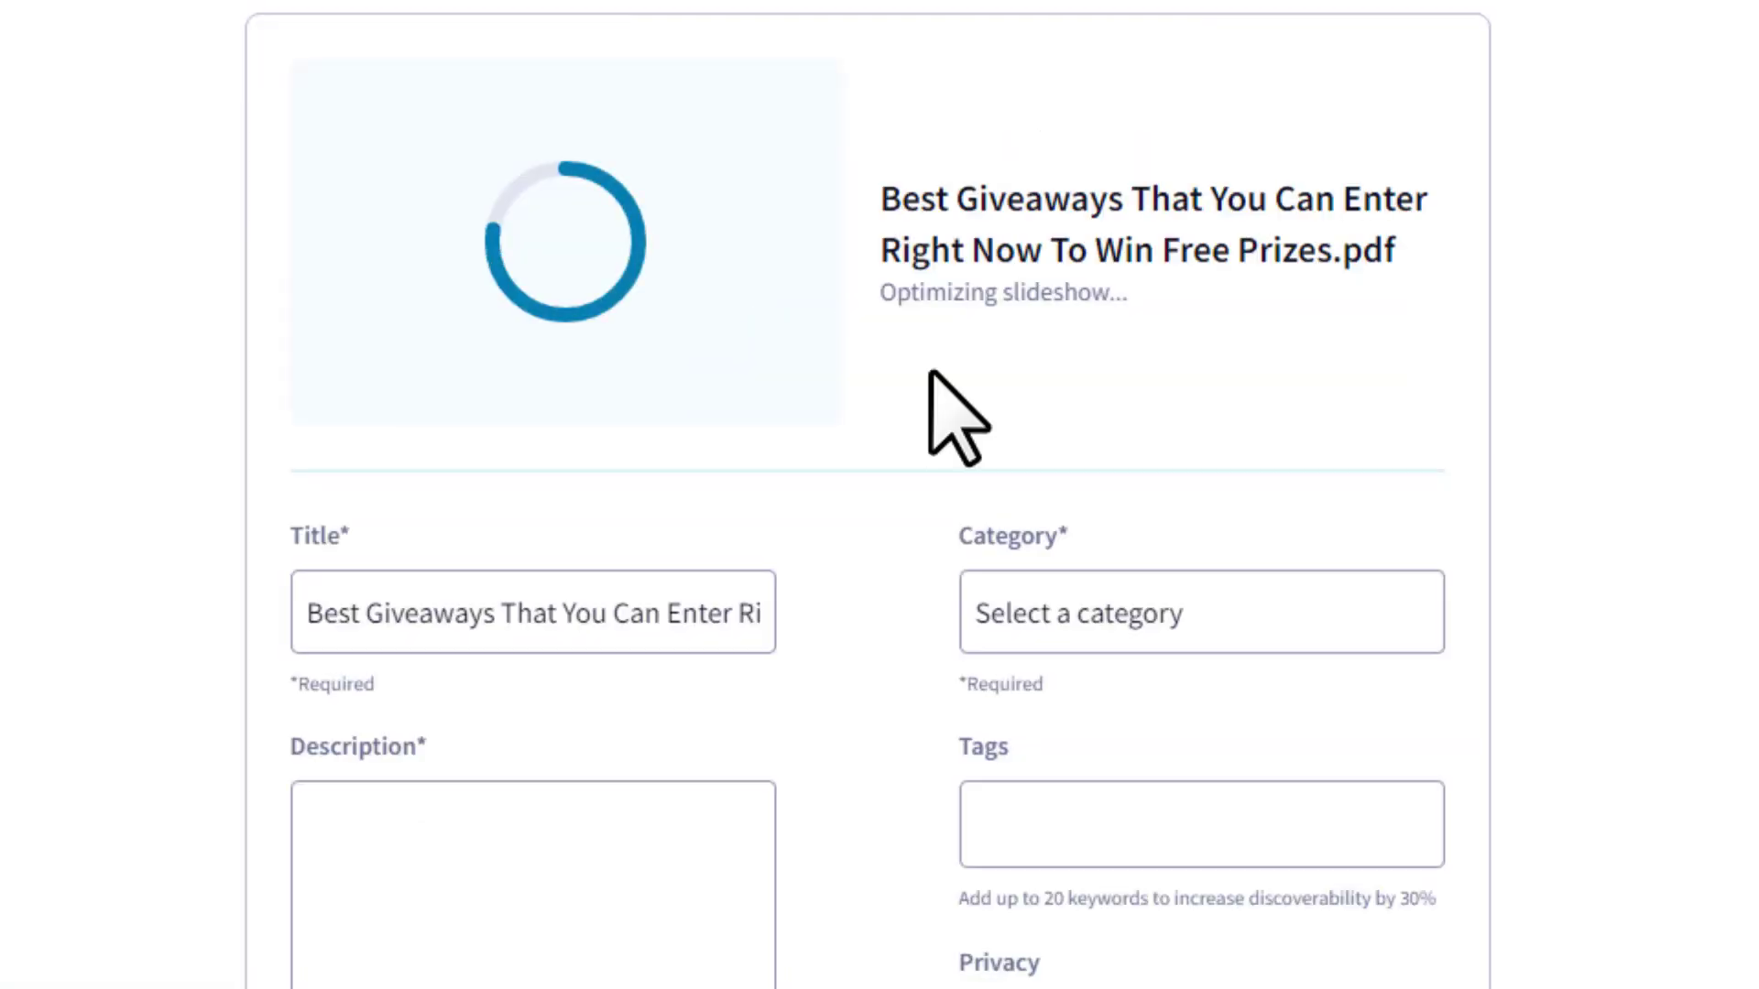
Remove '.pdf' from the upload's title and set its category to Business
{"action": "key", "text": "End"}
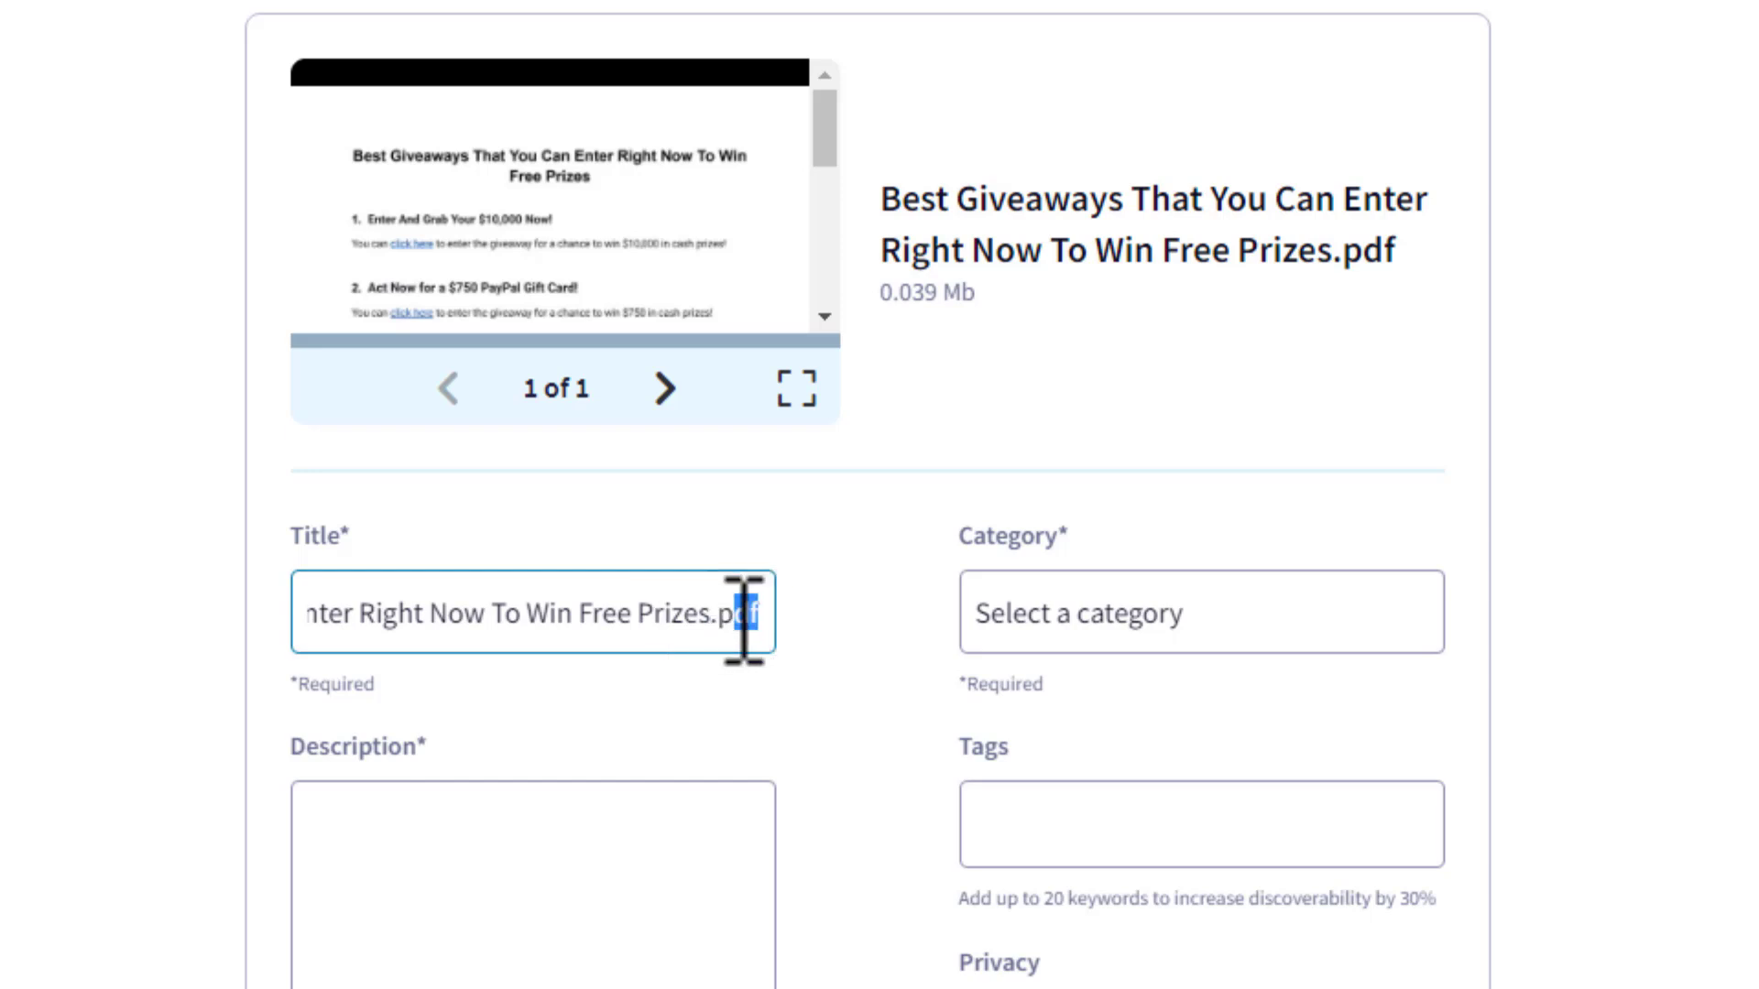
{"action": "key", "text": "BackSpace"}
{"action": "left_click", "coordinate": [990, 629]}
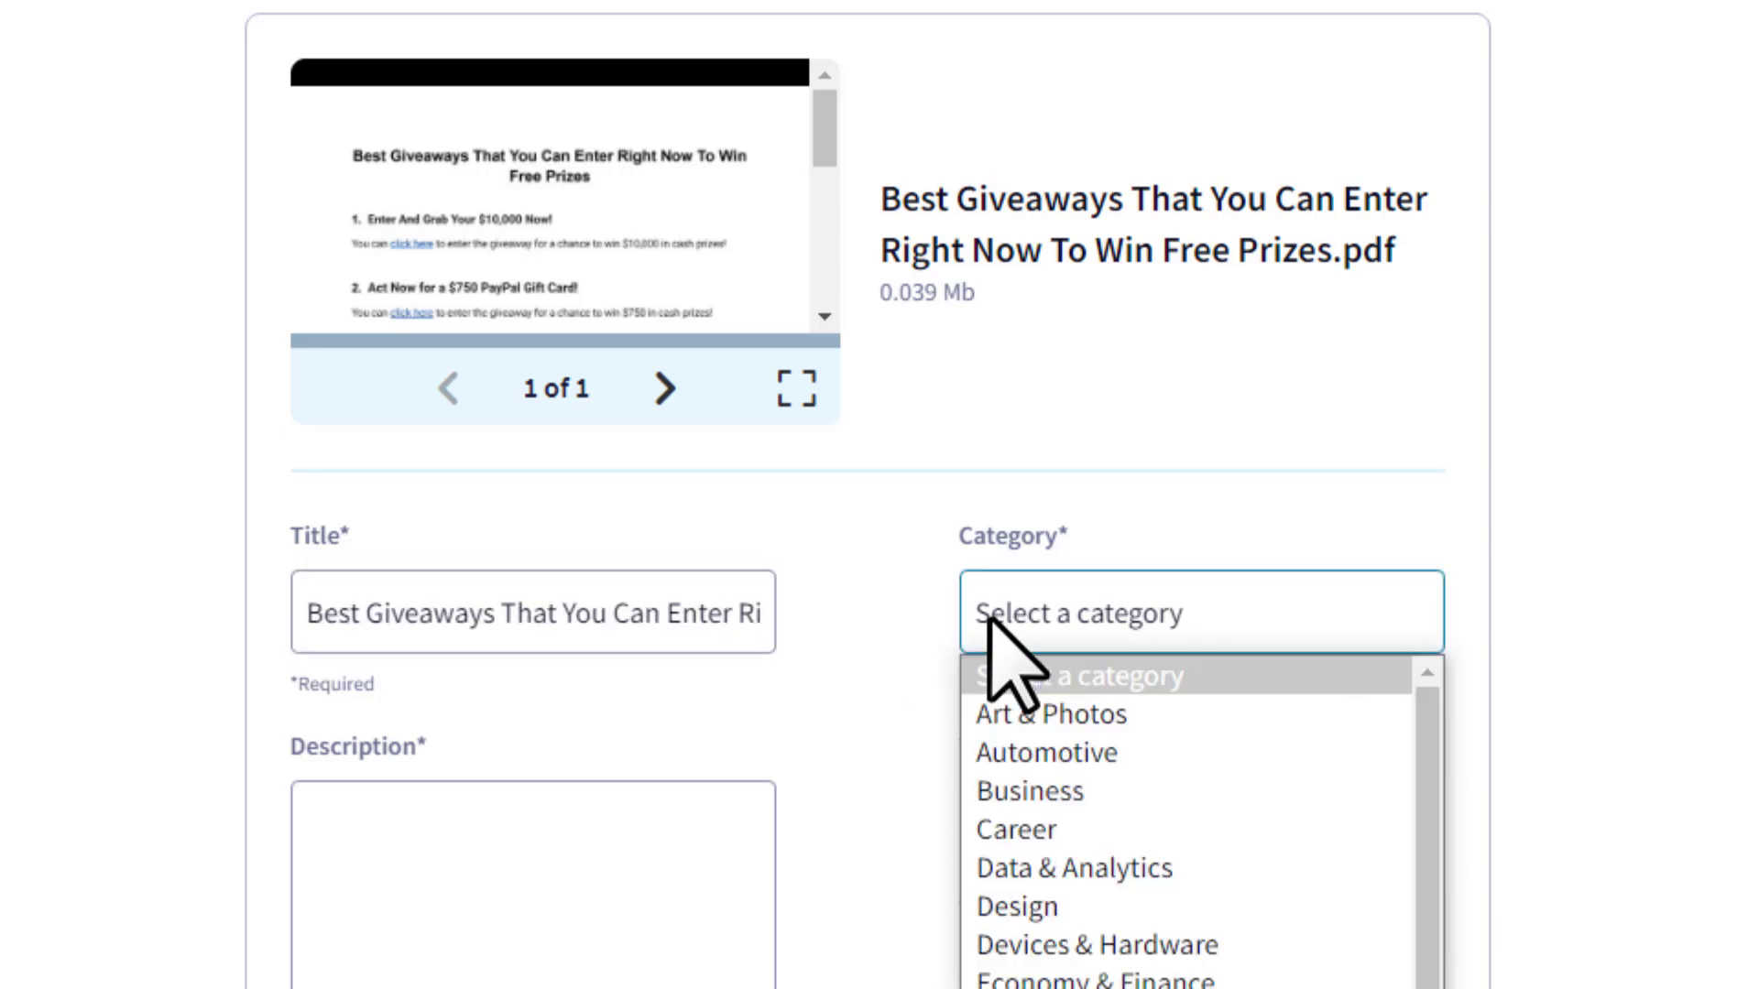
{"action": "scroll", "coordinate": [1008, 550], "scroll_direction": "down", "scroll_amount": 5}
{"action": "scroll", "coordinate": [1100, 420], "scroll_direction": "down", "scroll_amount": 8}
{"action": "scroll", "coordinate": [1100, 396], "scroll_direction": "up", "scroll_amount": 8}
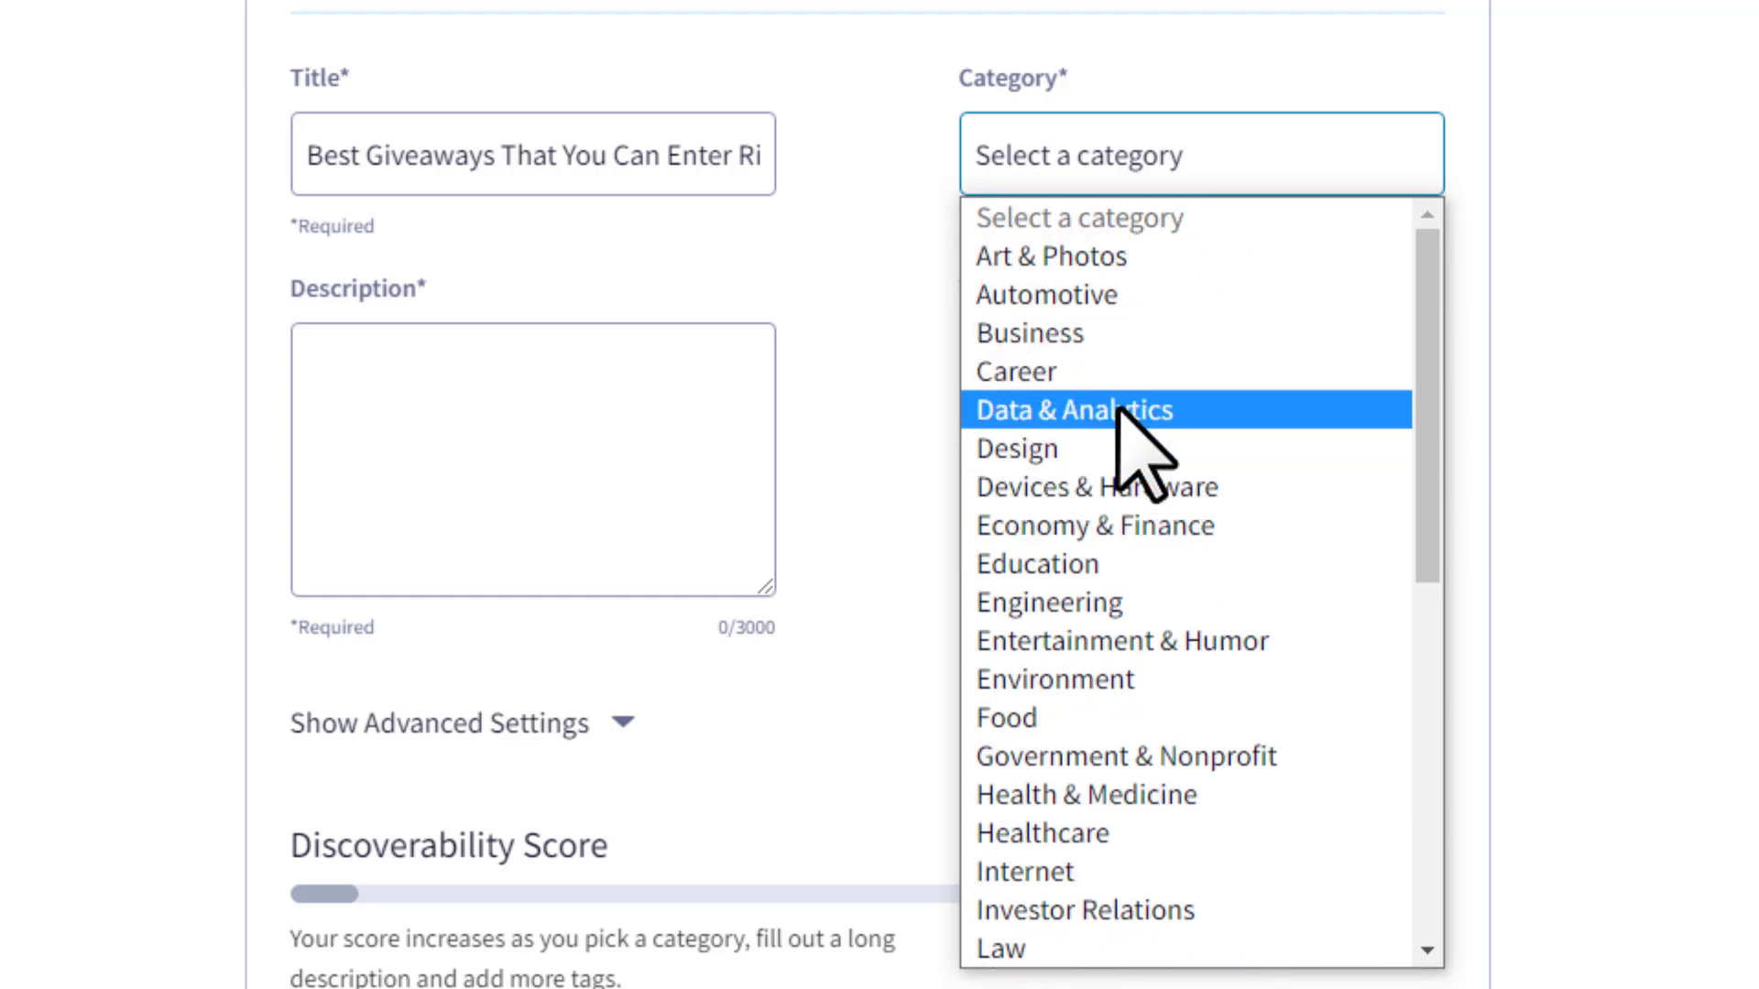
{"action": "left_click", "coordinate": [1058, 334]}
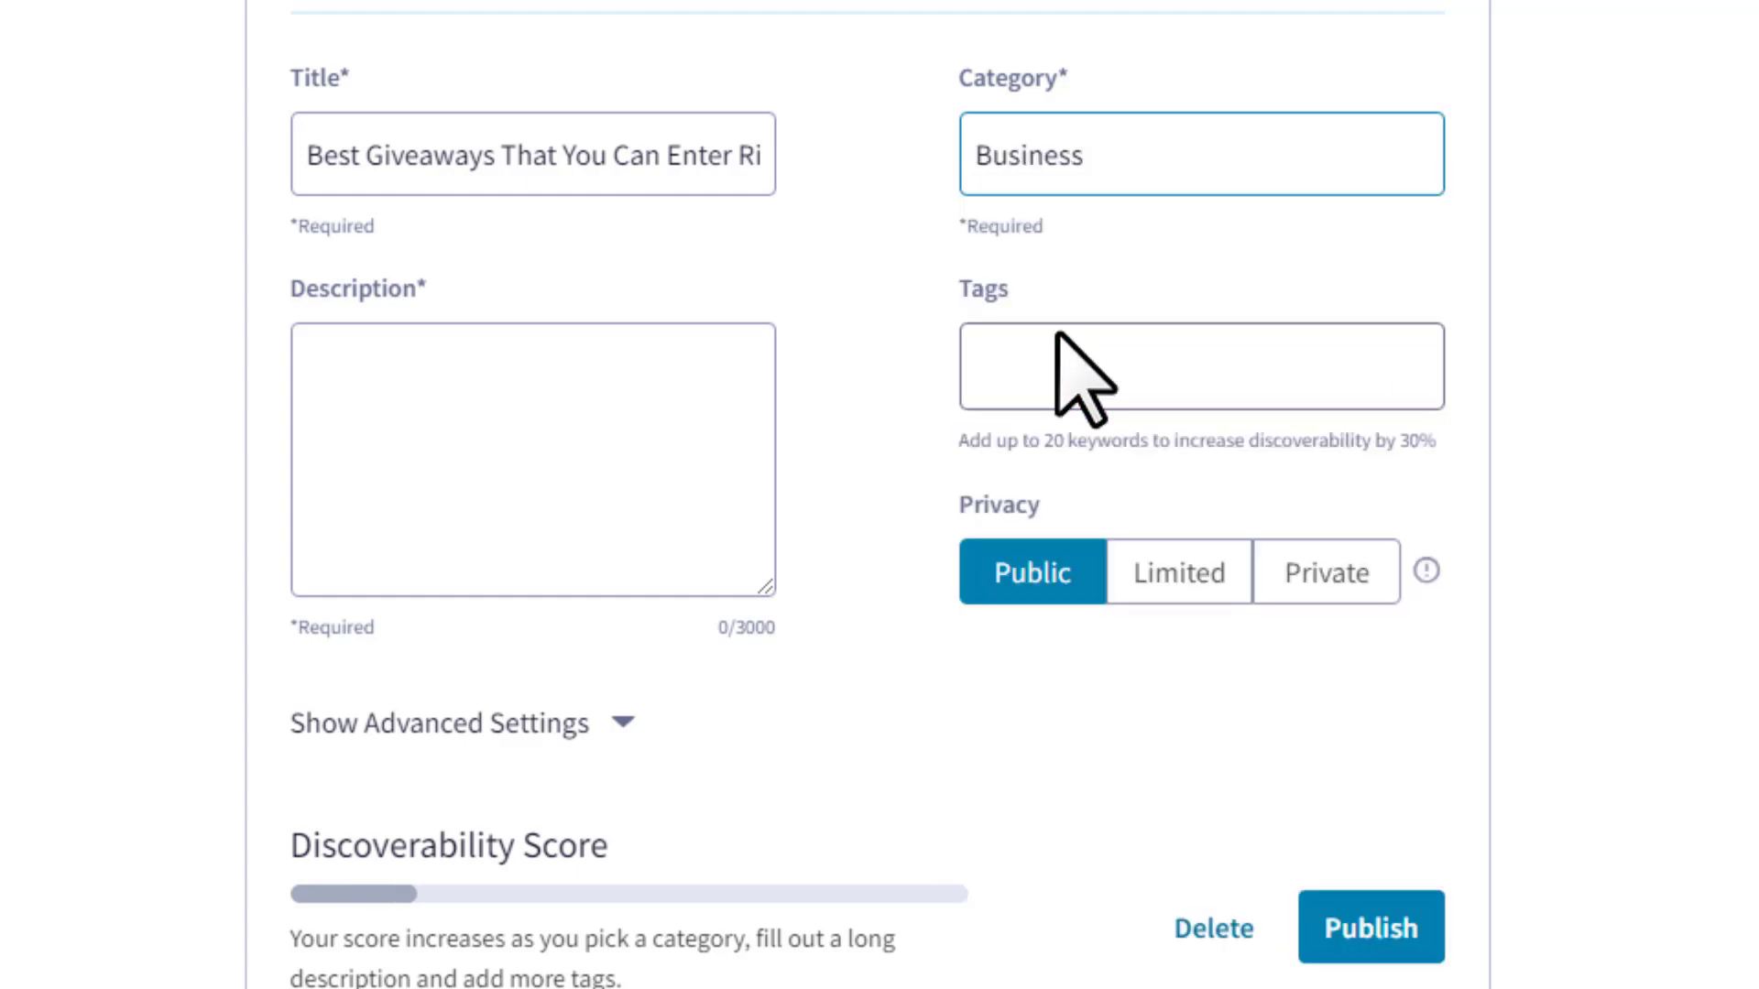
Fill the description with a copy of the title text
{"action": "left_click", "coordinate": [476, 401]}
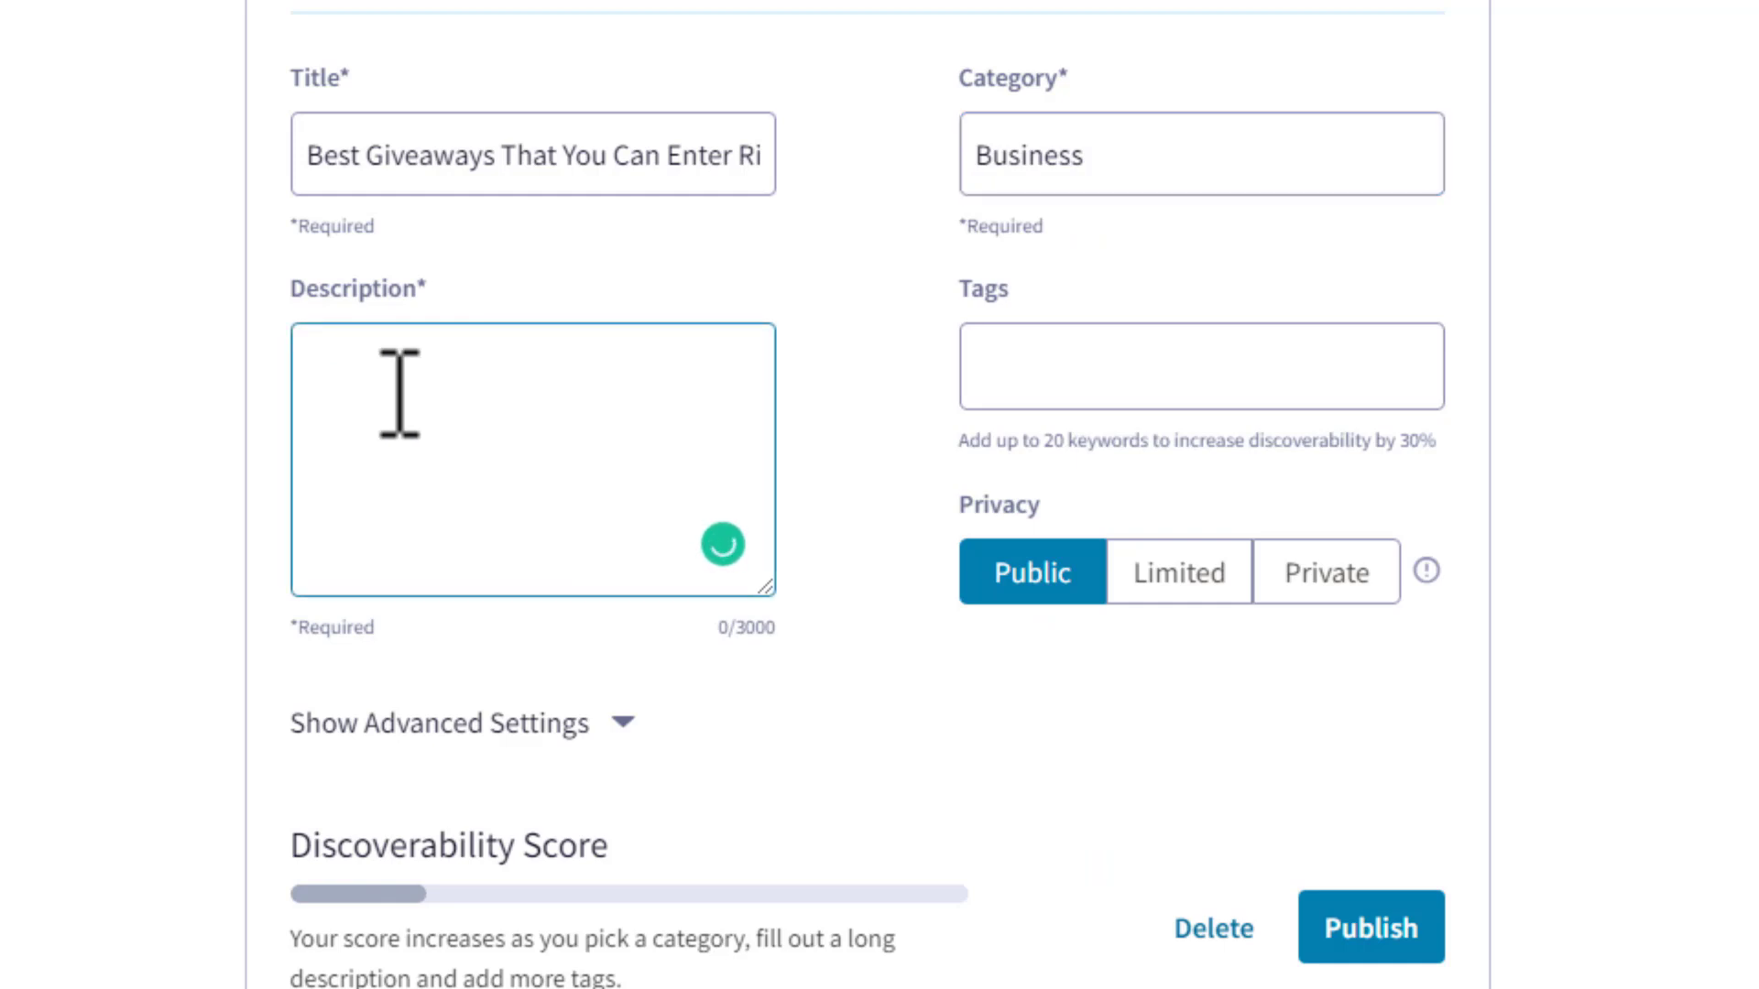
{"action": "left_click", "coordinate": [443, 173]}
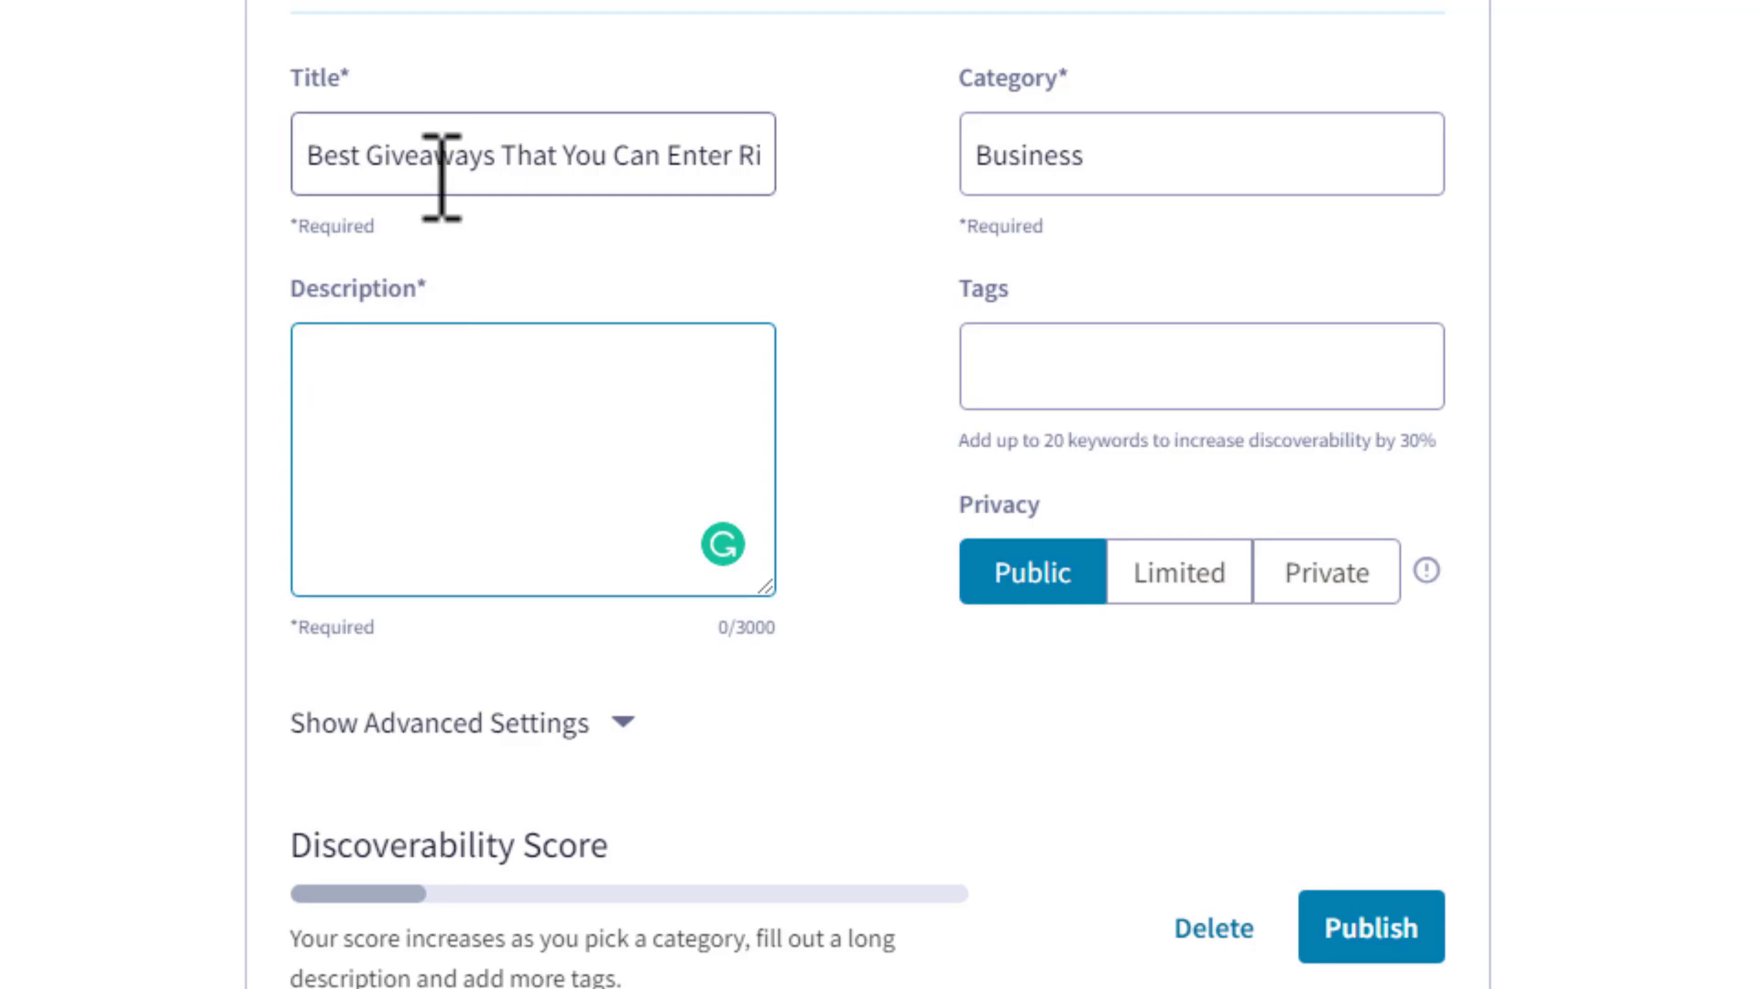
{"action": "key", "text": "ctrl+a"}
{"action": "left_click", "coordinate": [397, 412]}
{"action": "type", "text": "Best Giveaways That You Can Enter Right Now To Win Free Prizes"}
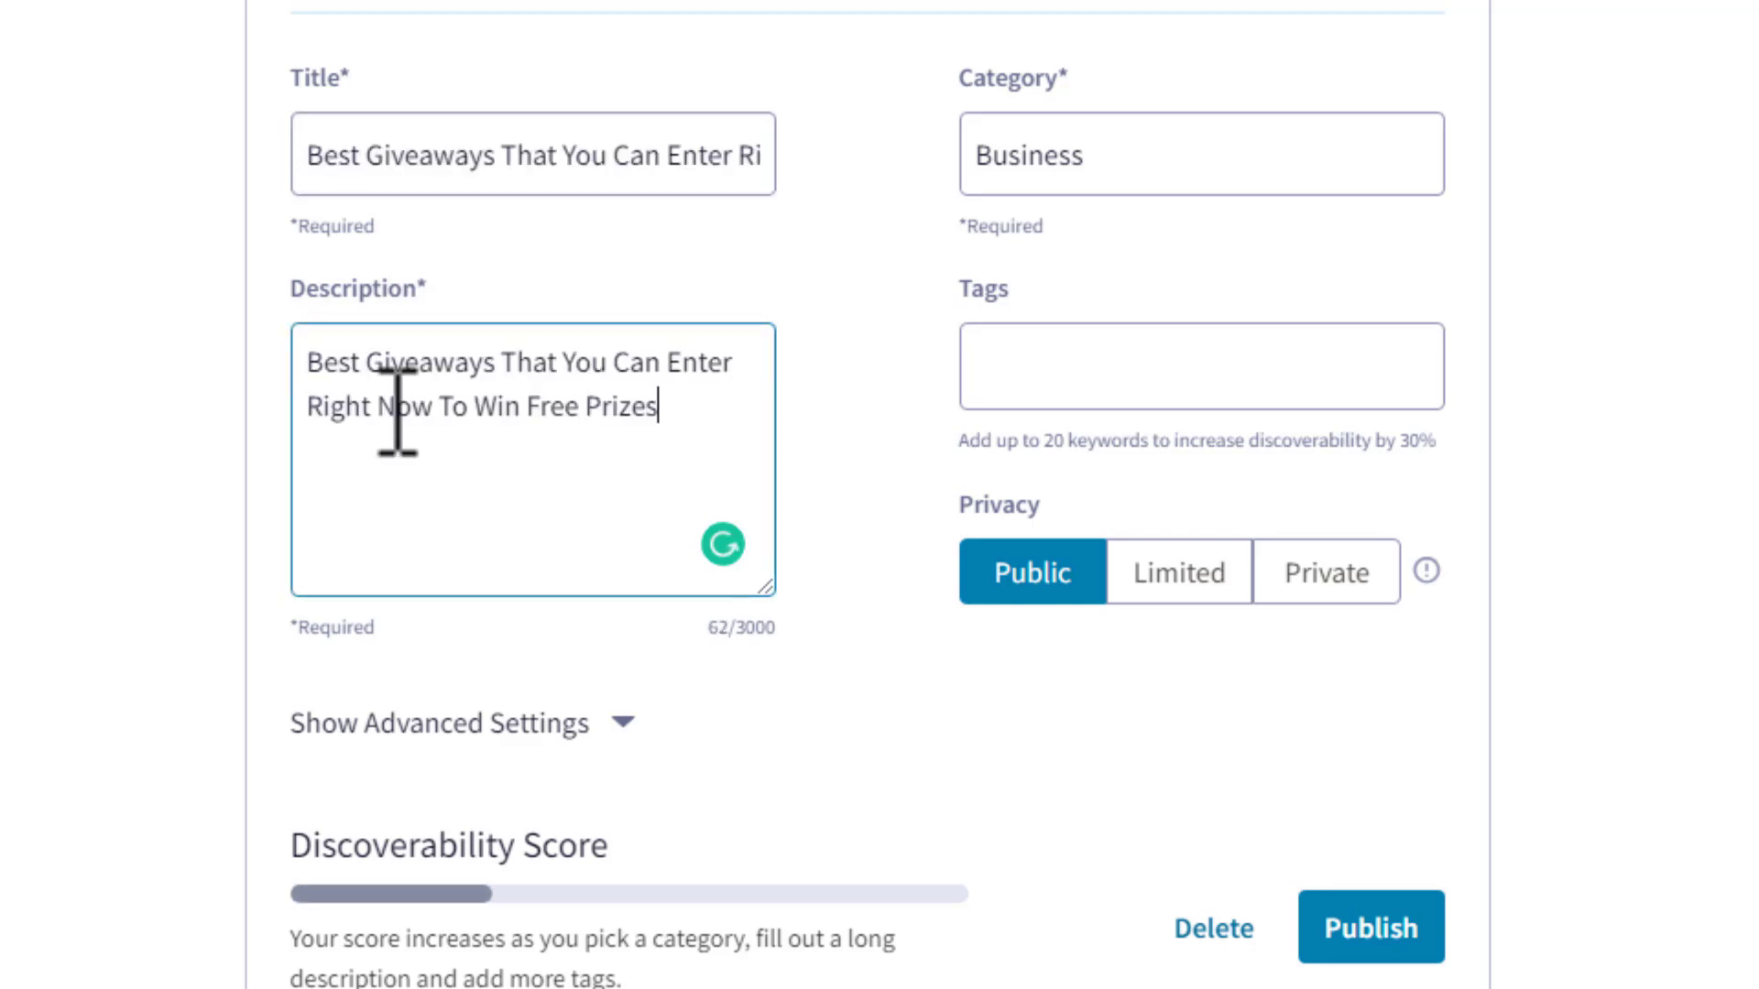
Add the tags finance and make money online, then publish the document
{"action": "left_click", "coordinate": [1016, 385]}
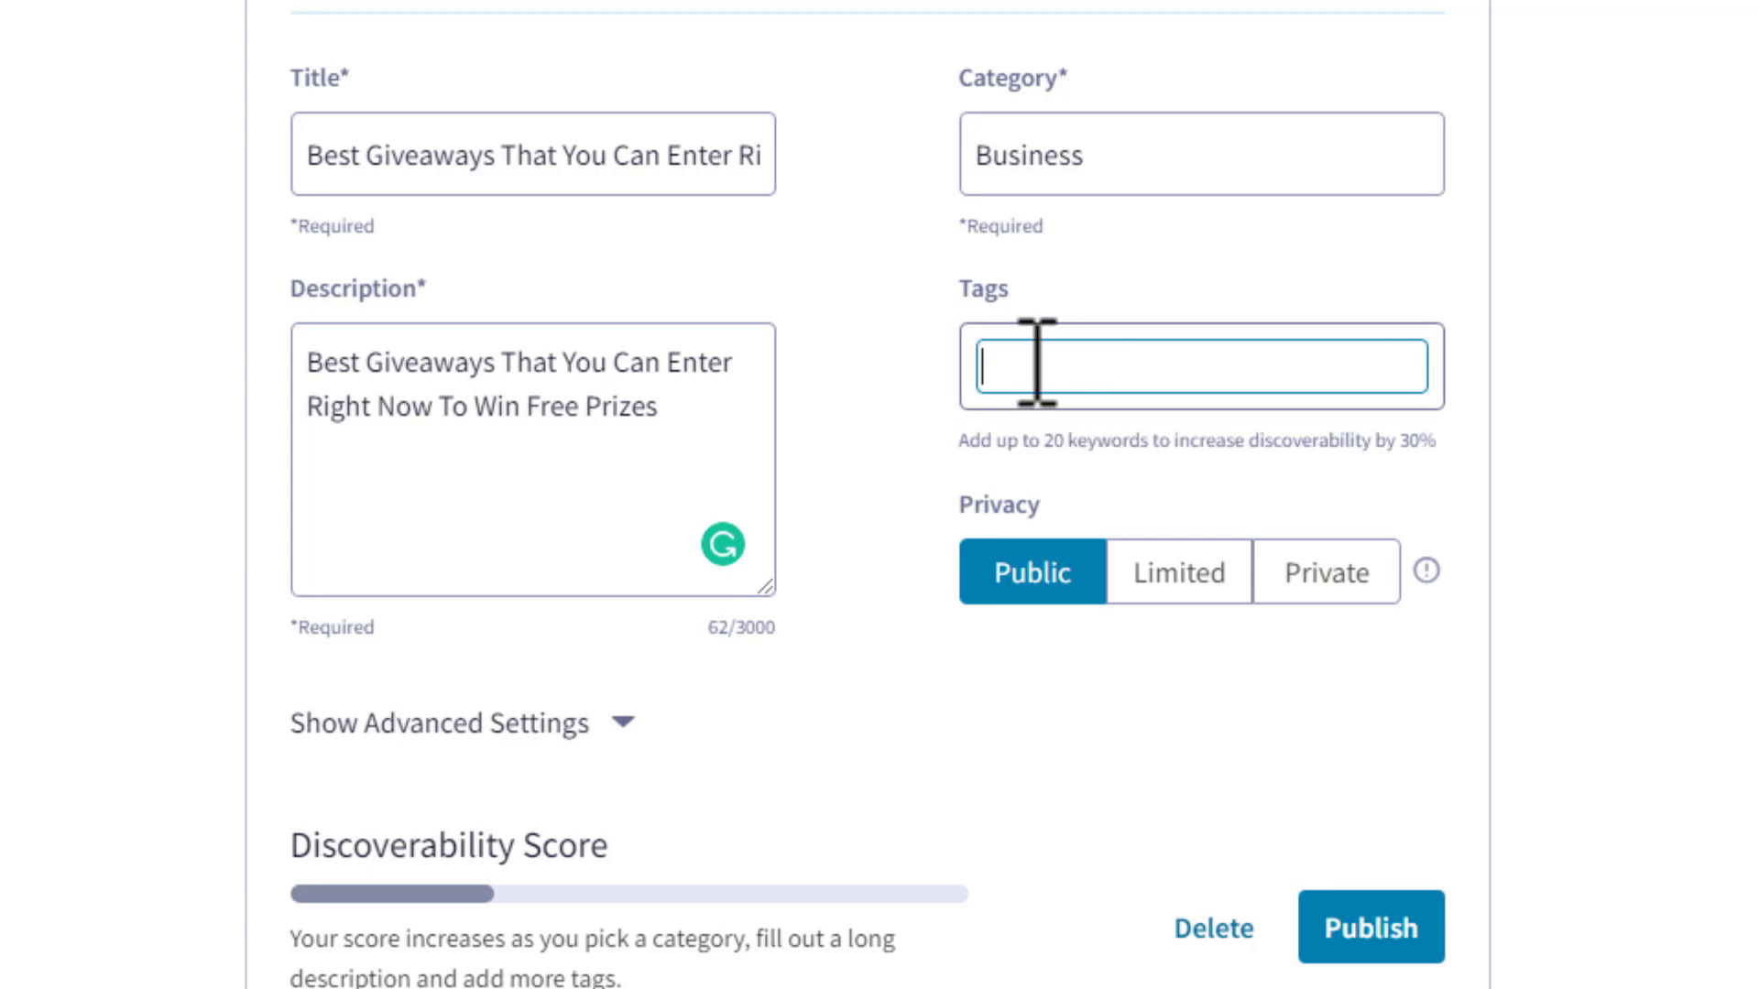
{"action": "type", "text": "fina"}
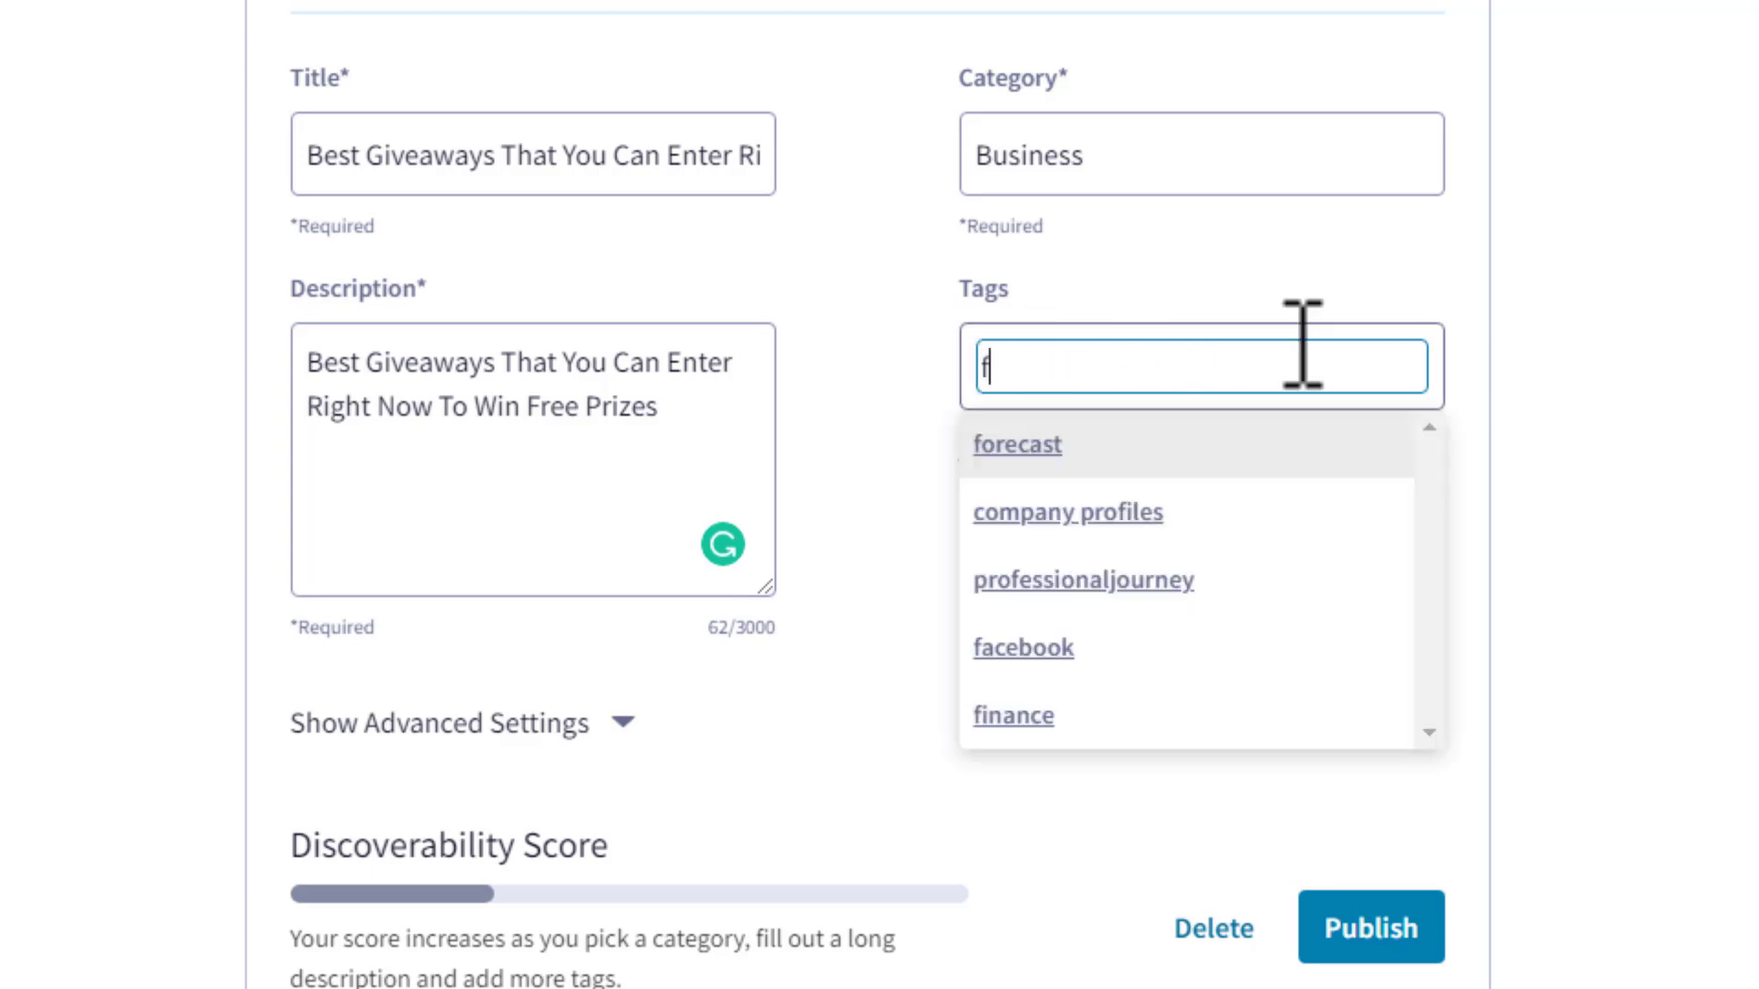
{"action": "left_click", "coordinate": [1053, 447]}
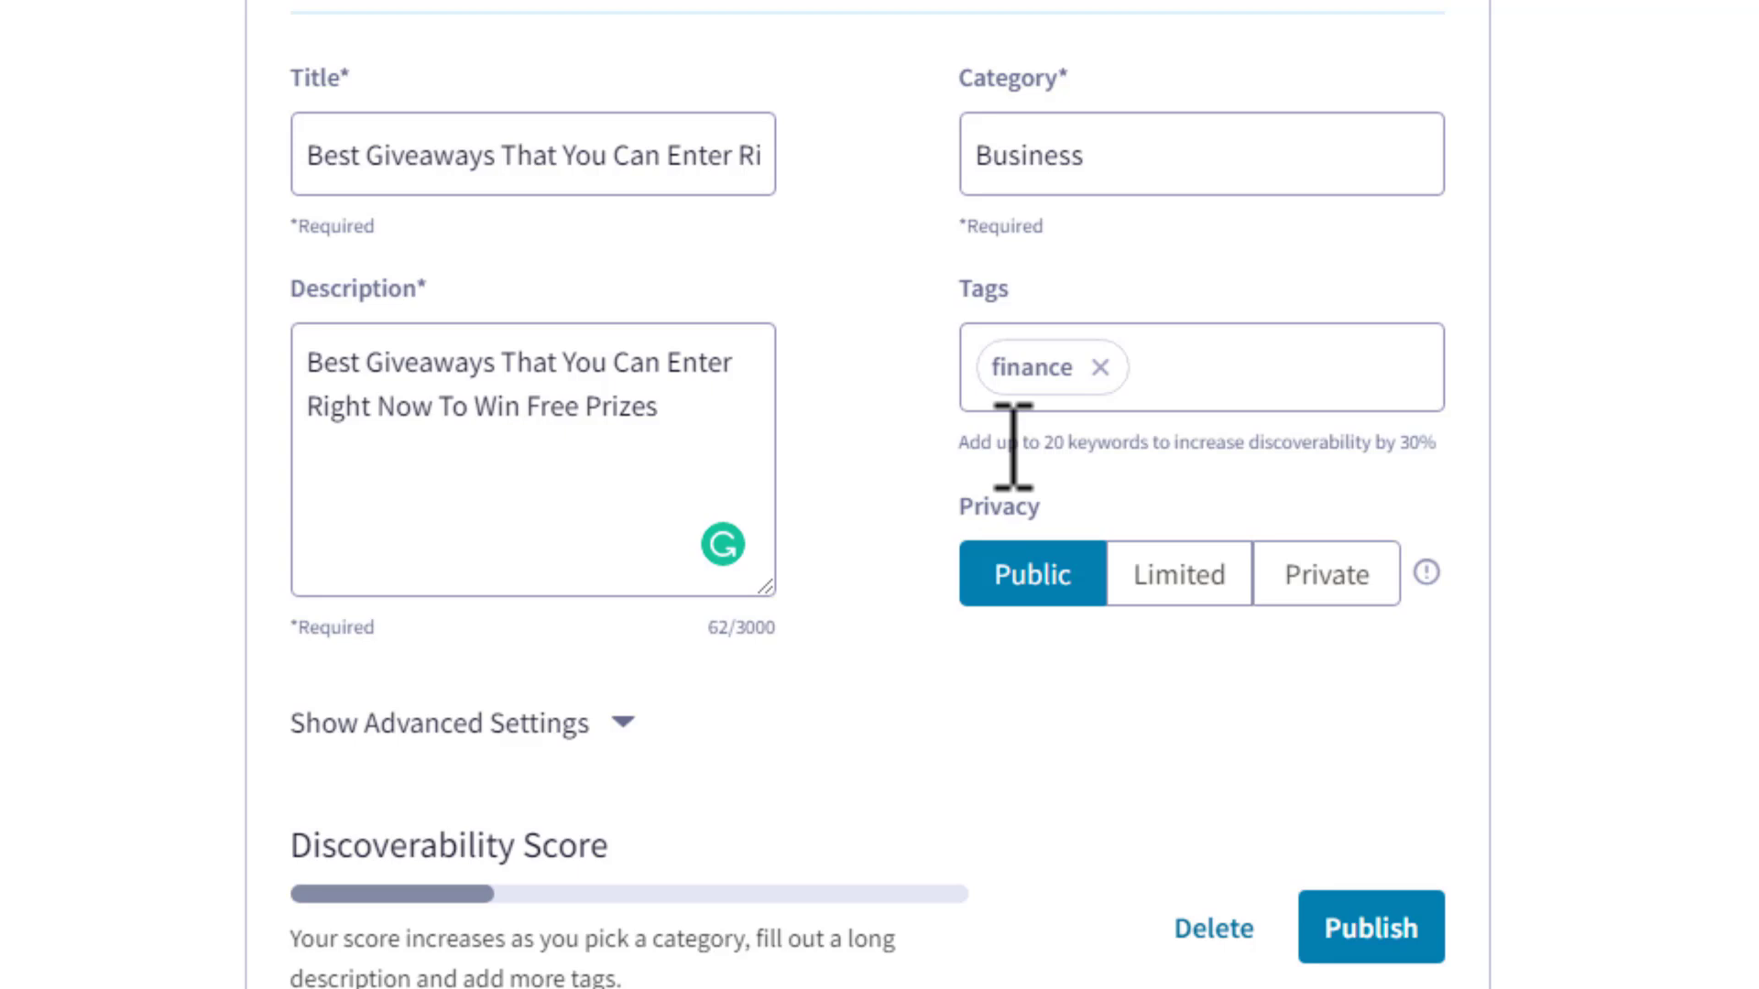
{"action": "type", "text": "make"}
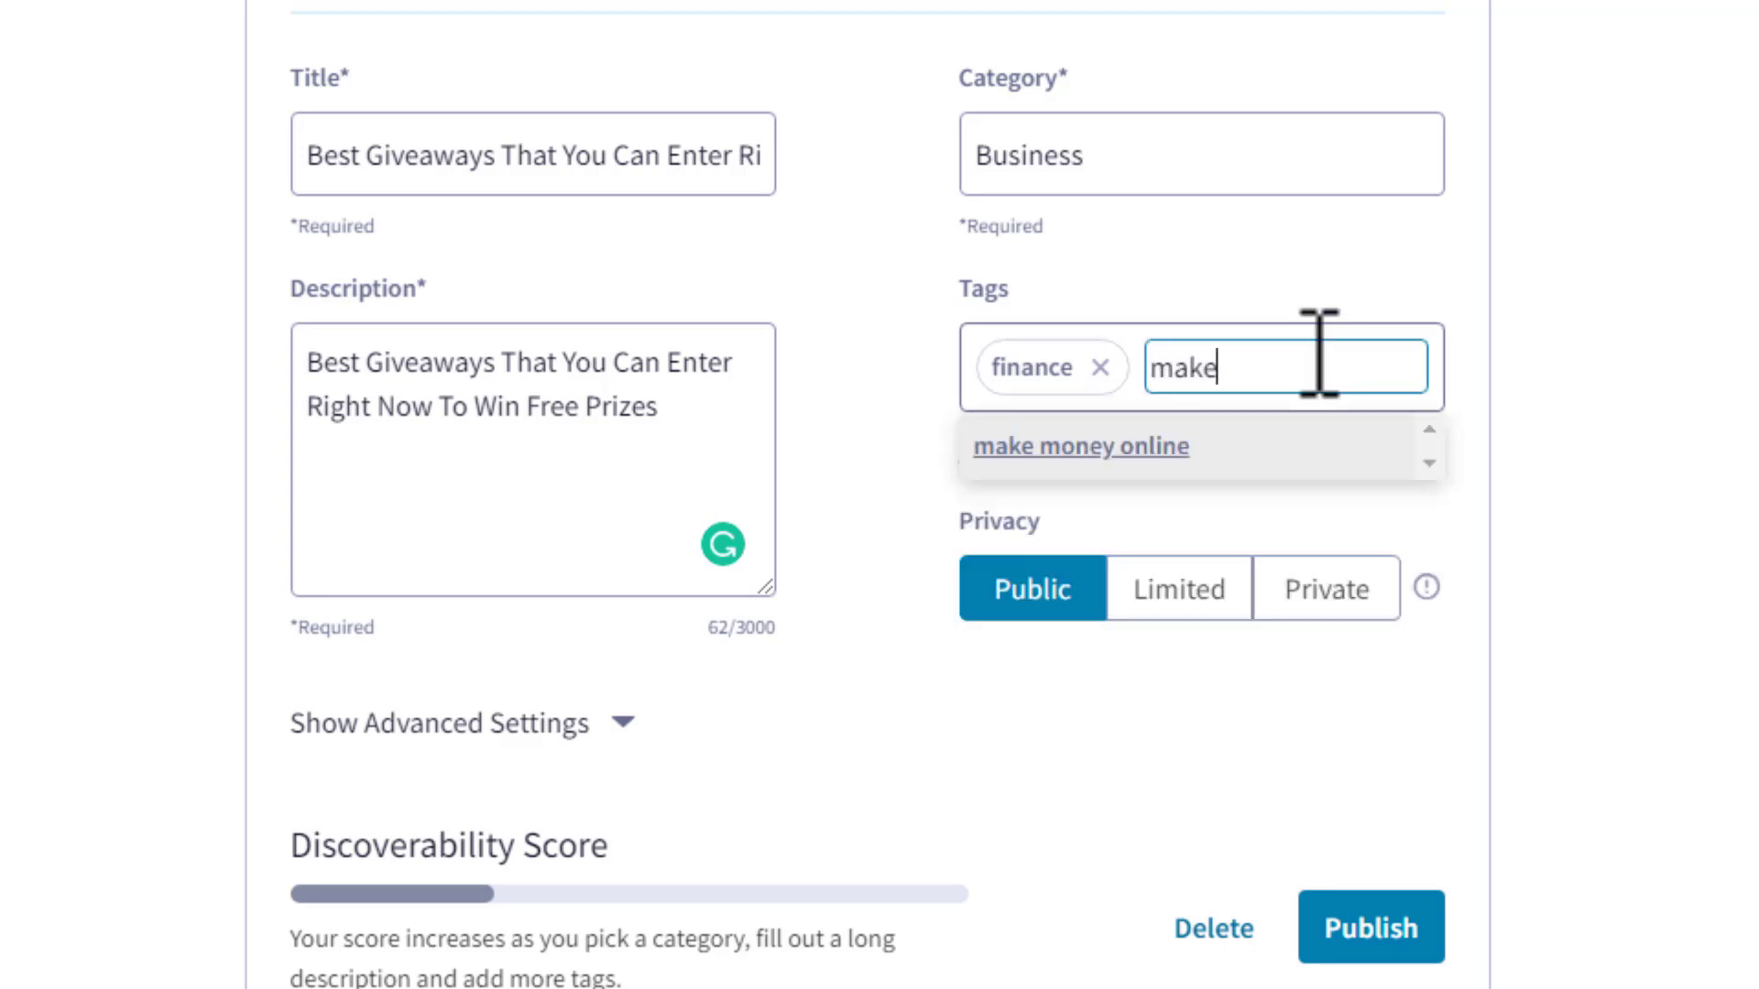
{"action": "left_click", "coordinate": [1246, 446]}
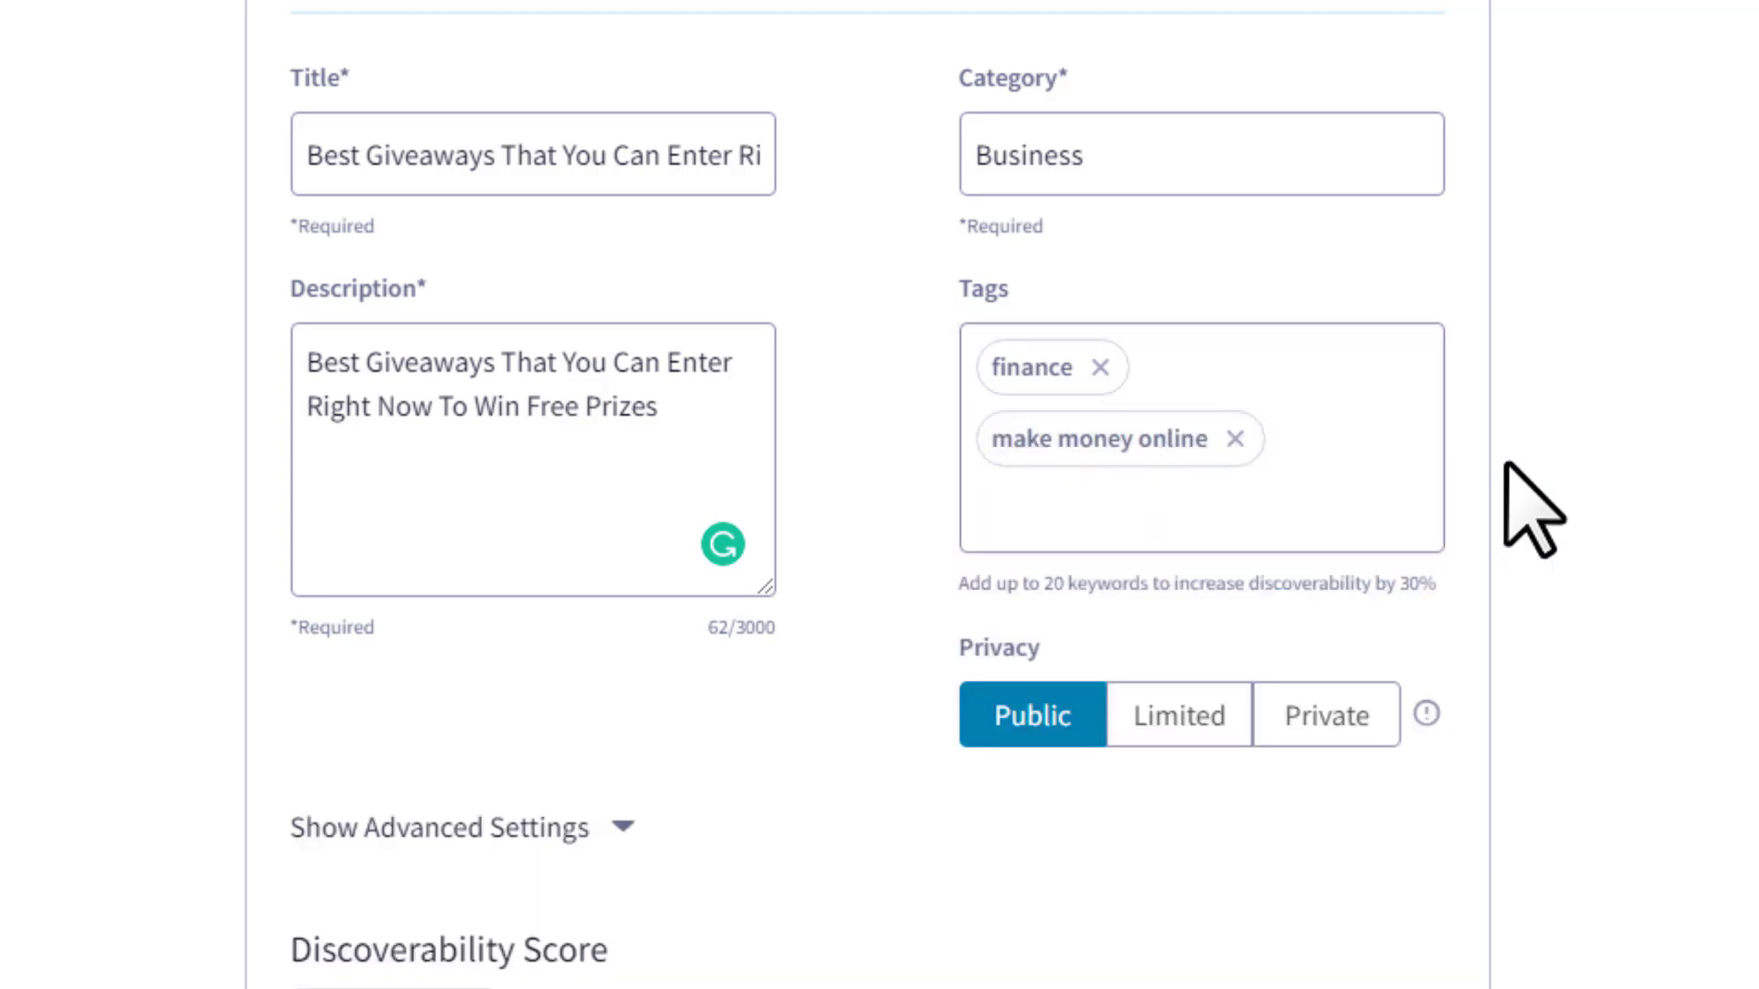
{"action": "scroll", "coordinate": [1508, 479], "scroll_direction": "down", "scroll_amount": 2}
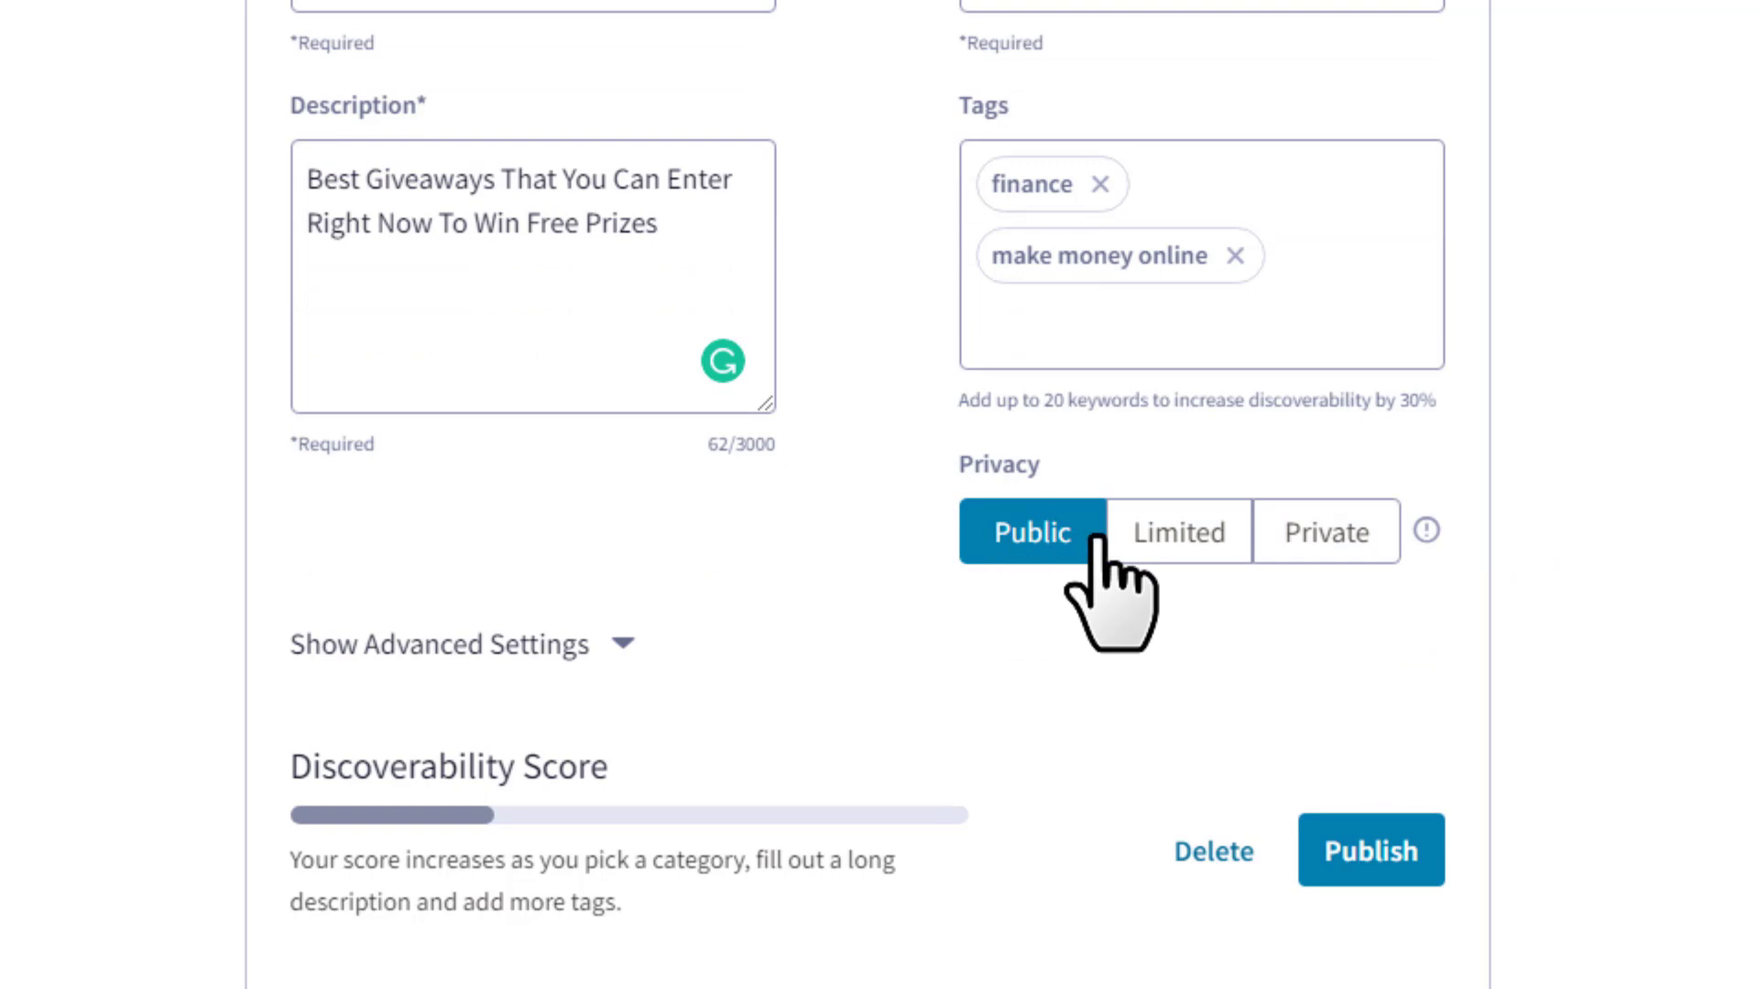
{"action": "scroll", "coordinate": [1099, 594], "scroll_direction": "down", "scroll_amount": 1}
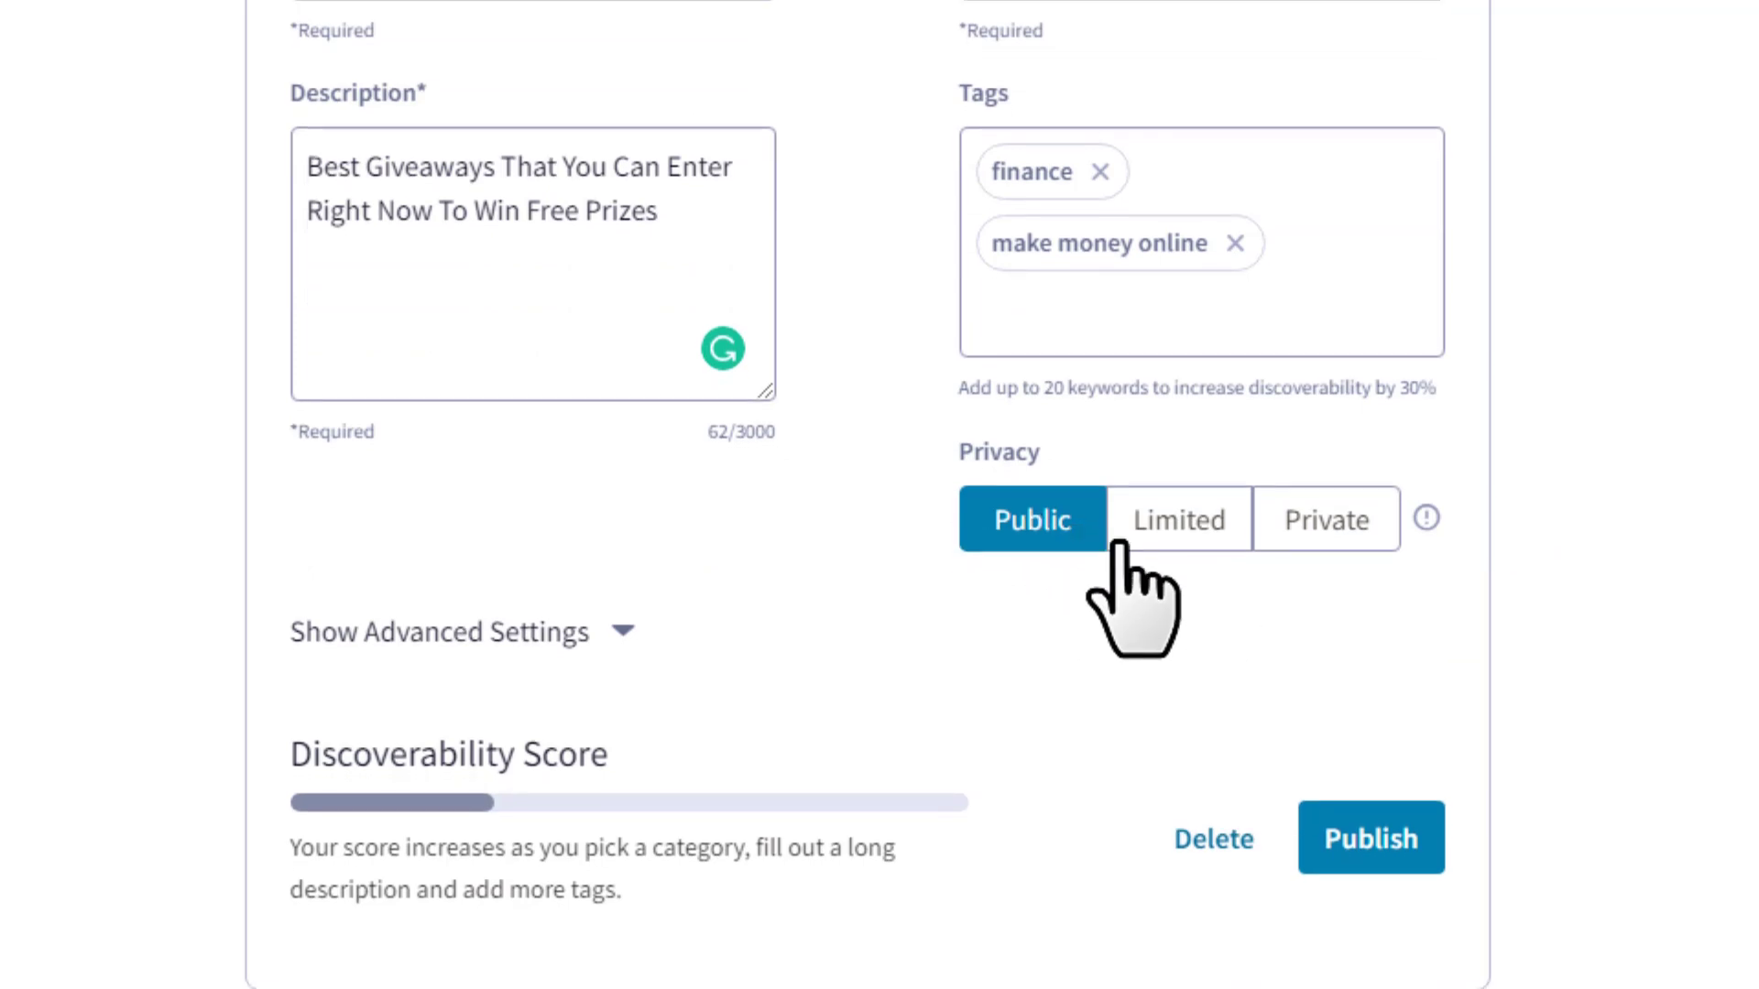
{"action": "left_click", "coordinate": [1397, 847]}
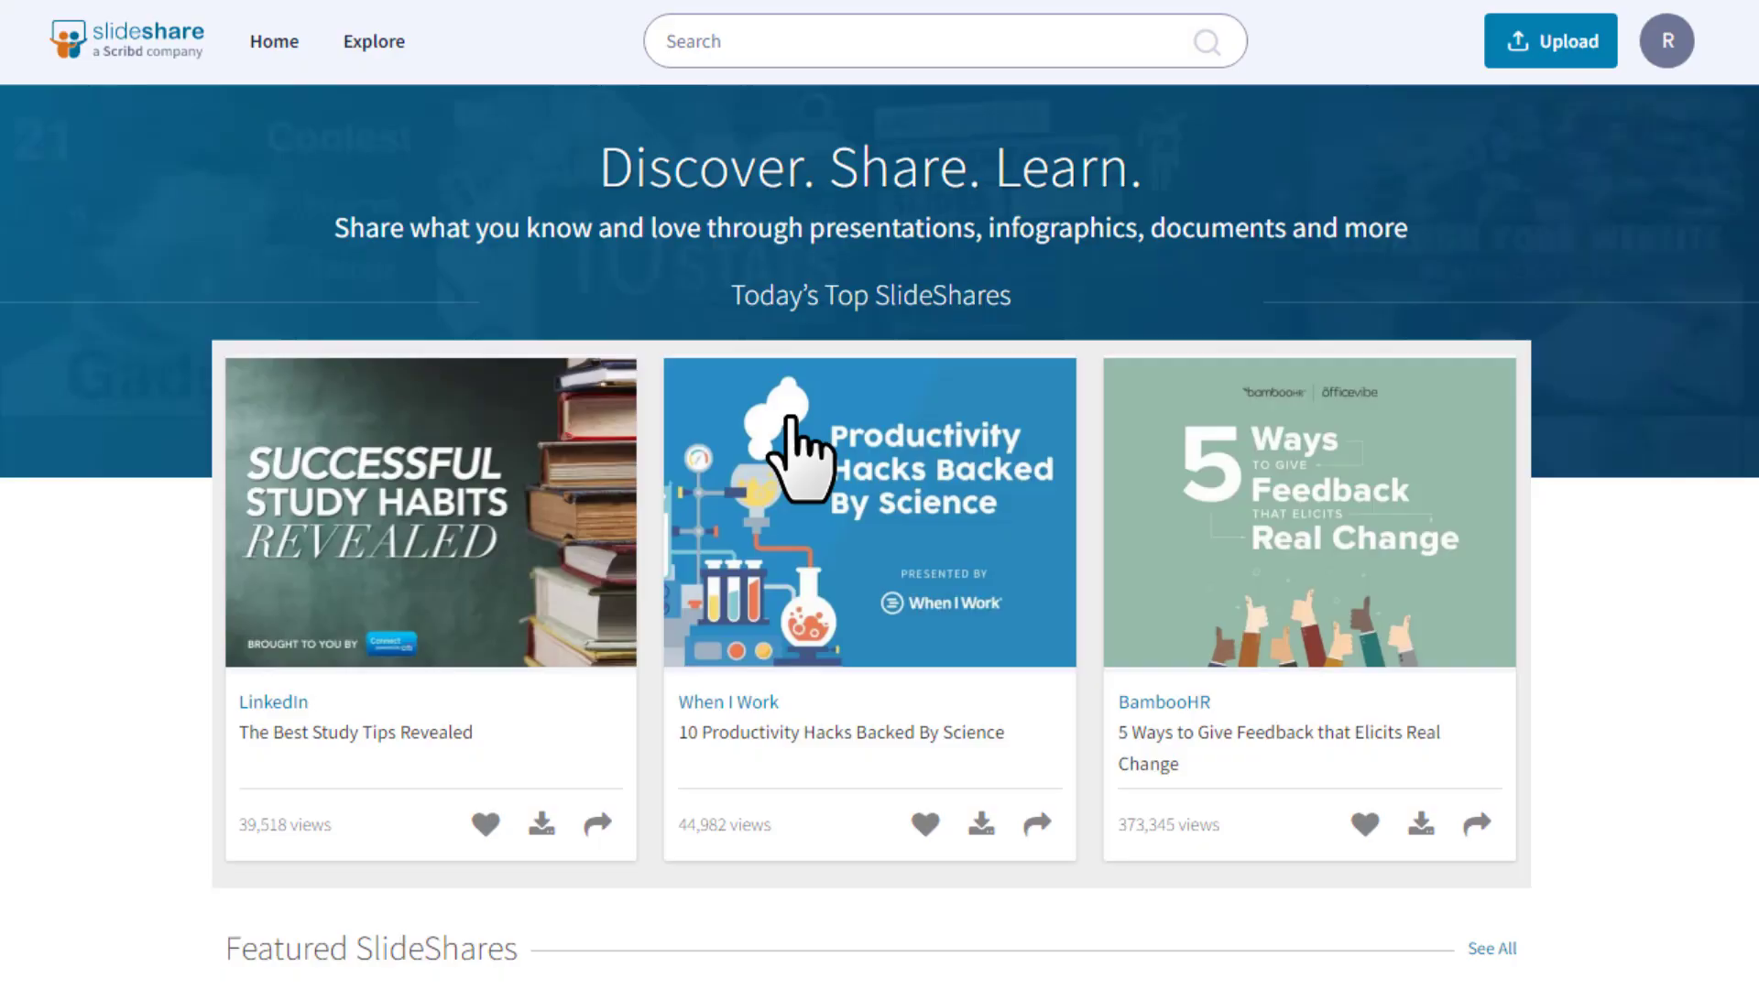
{"action": "scroll", "coordinate": [797, 458], "scroll_direction": "down", "scroll_amount": 7}
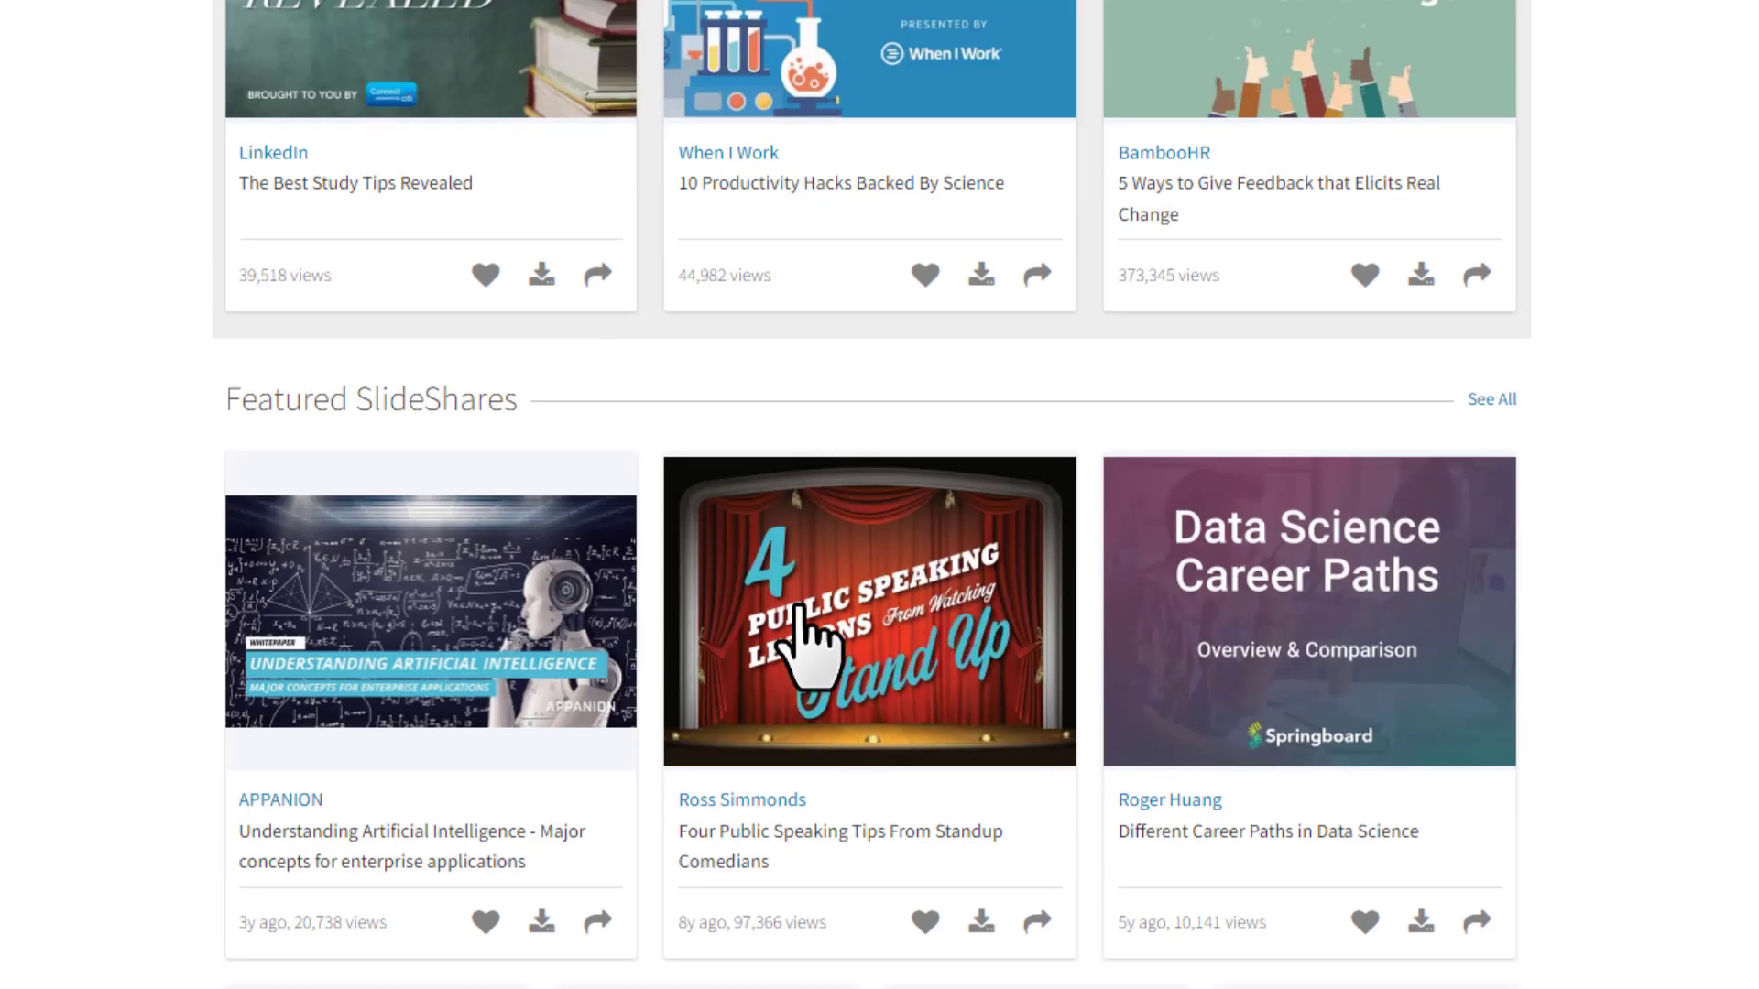
{"action": "scroll", "coordinate": [797, 609], "scroll_direction": "down", "scroll_amount": 3}
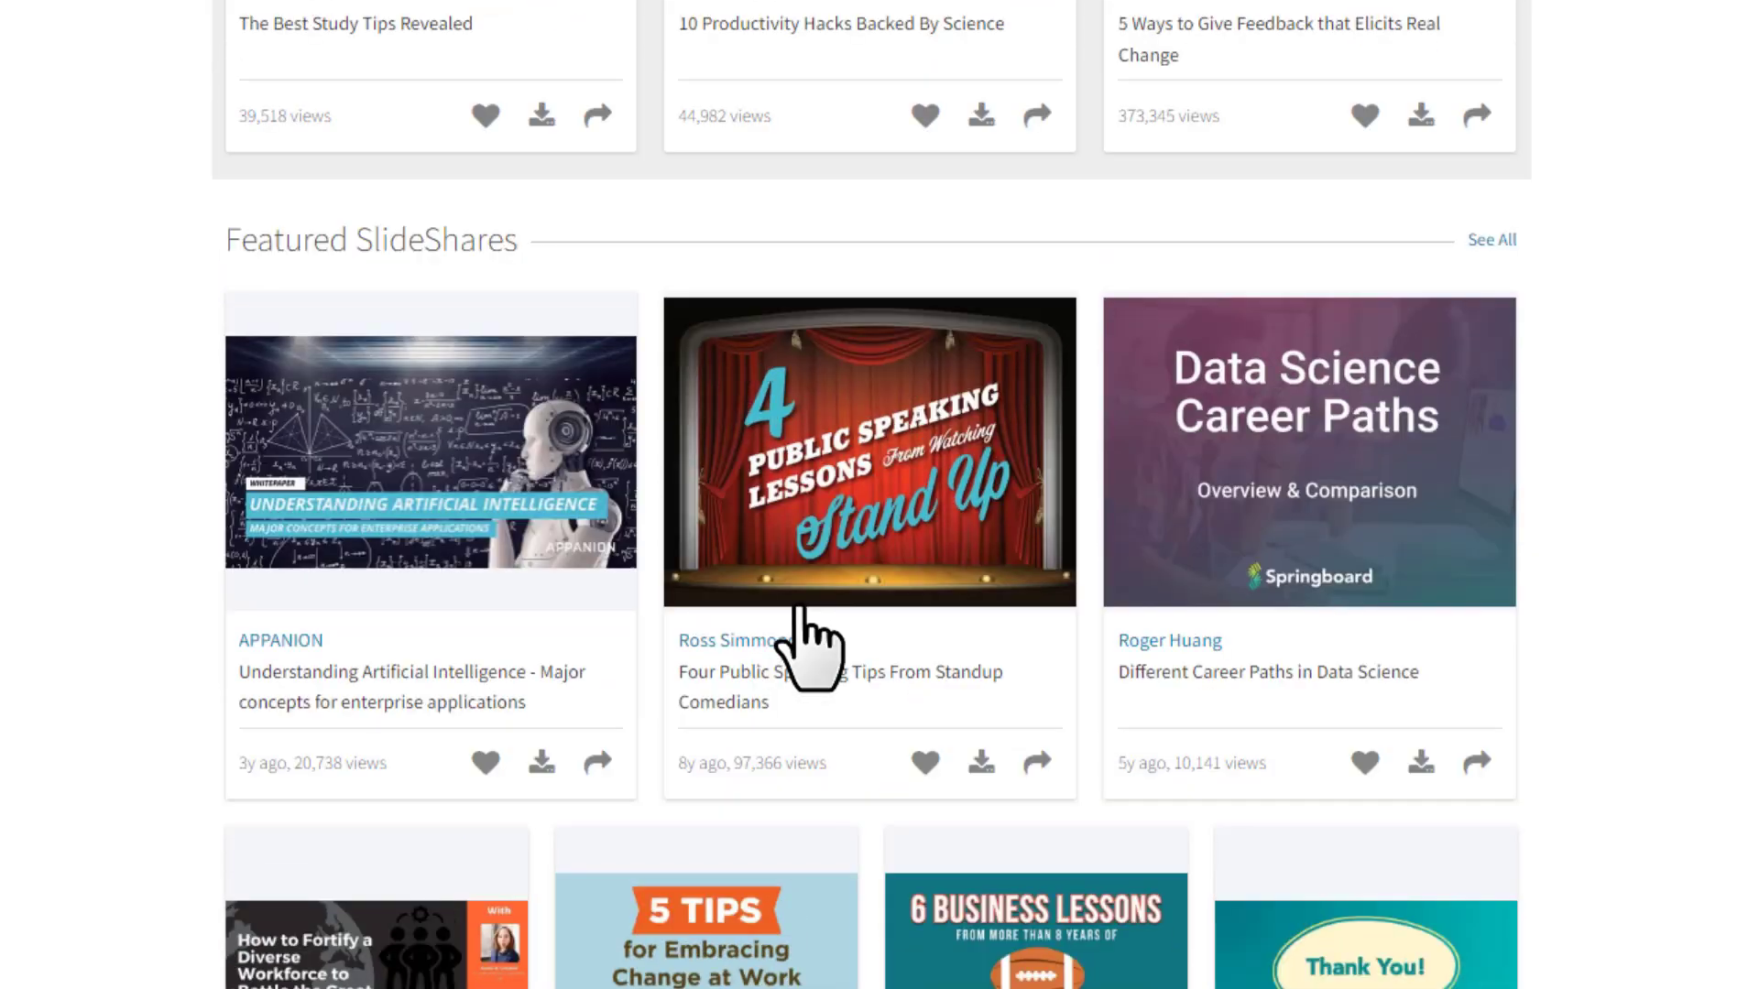
{"action": "scroll", "coordinate": [802, 641], "scroll_direction": "up", "scroll_amount": 8}
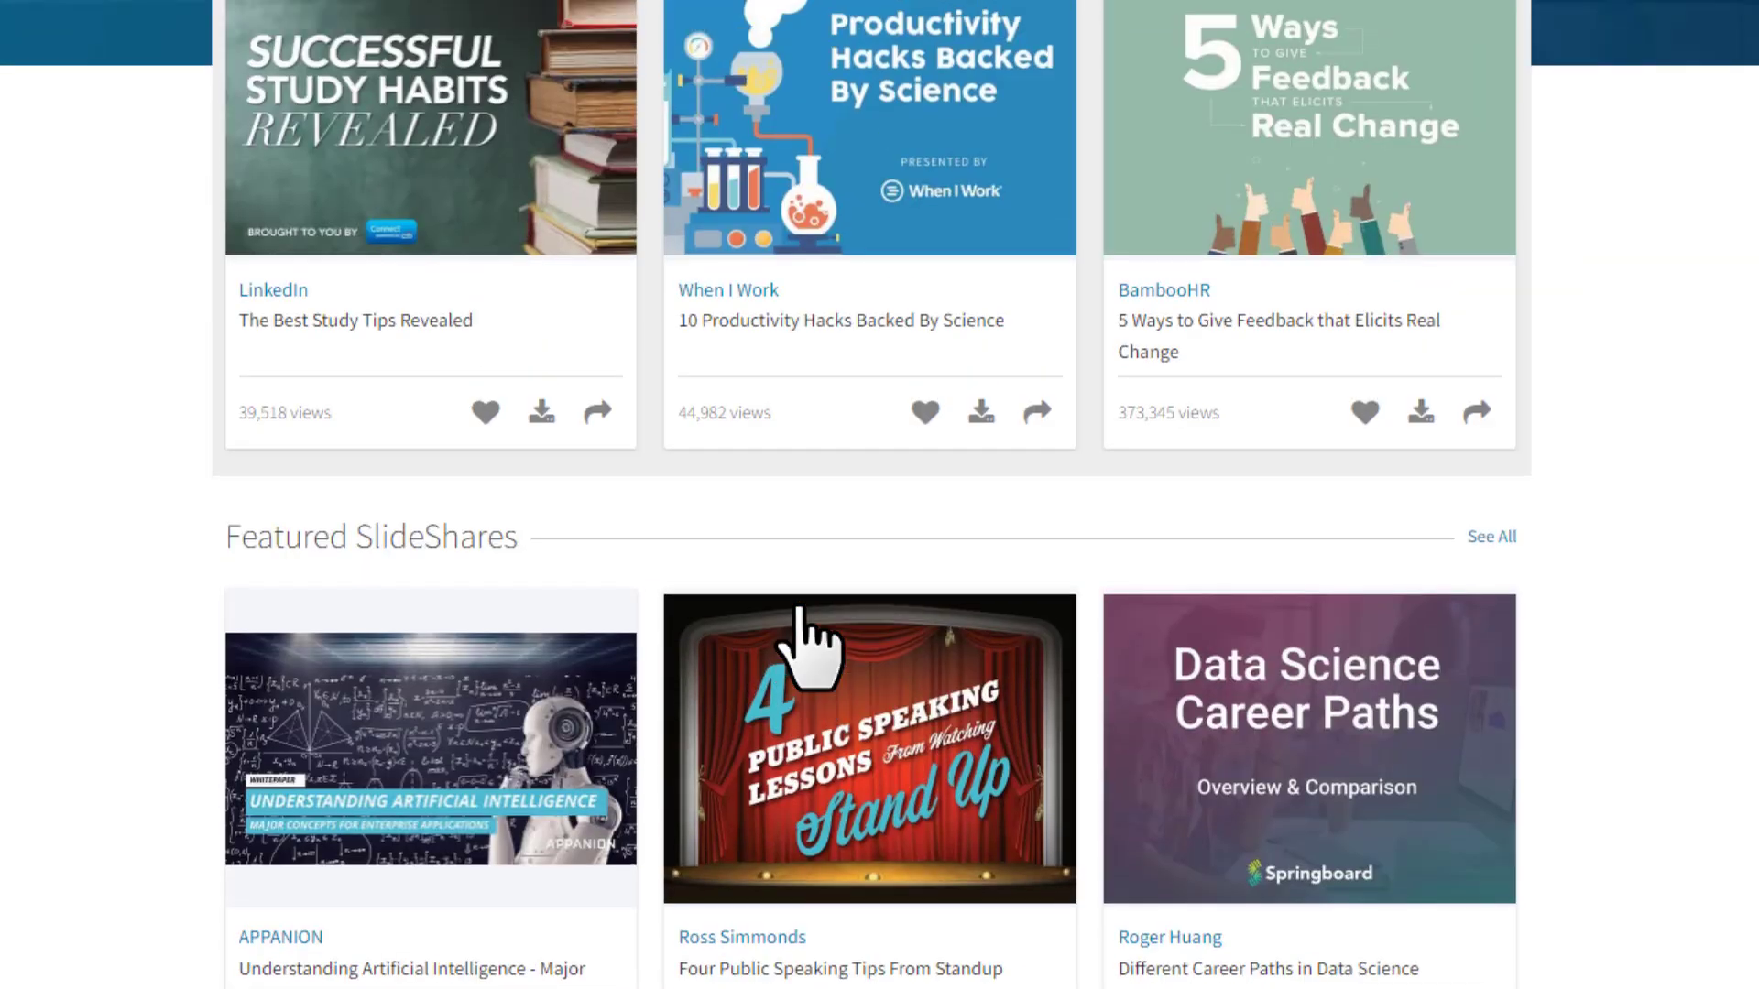